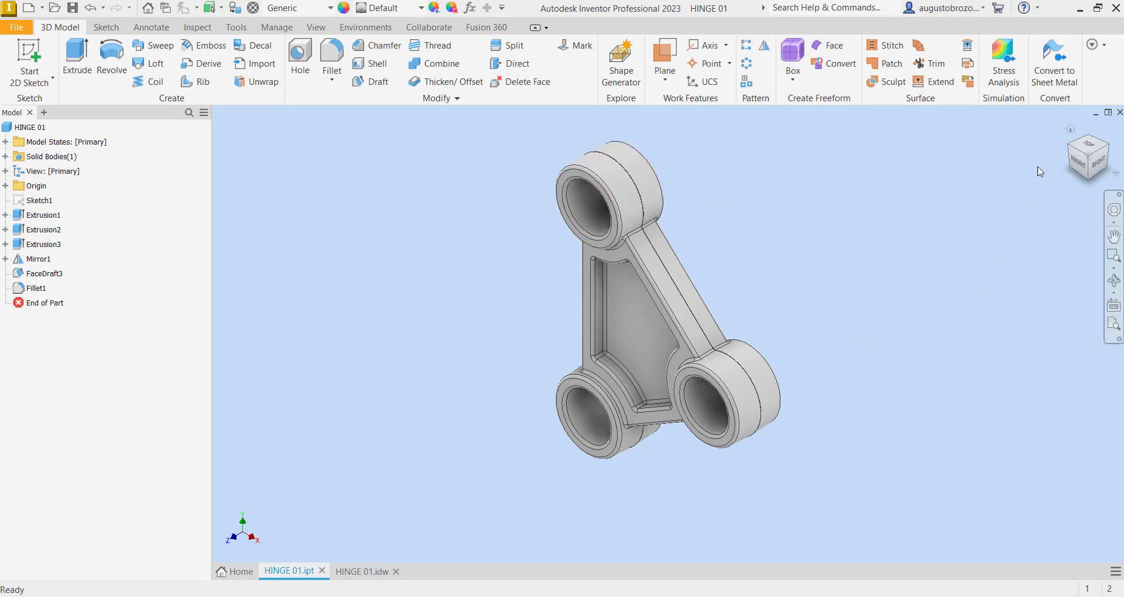
Orbit HINGE 01 to an isometric view, view its drawing sheet, then switch to the YouTube video.
click(1070, 146)
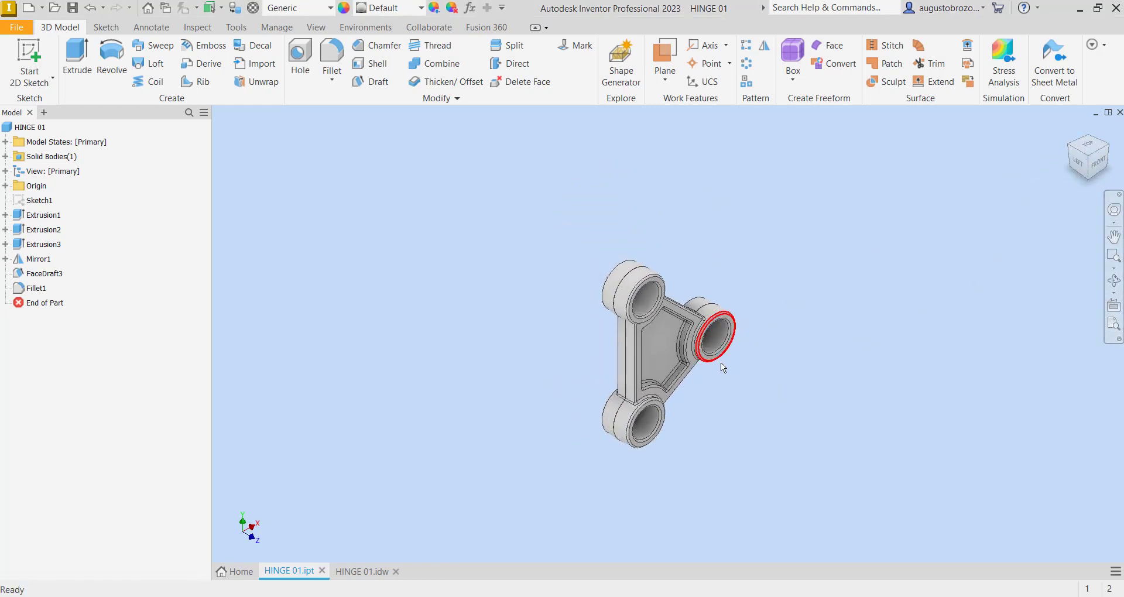
scroll(596, 364, up, 3)
scroll(623, 370, down, 3)
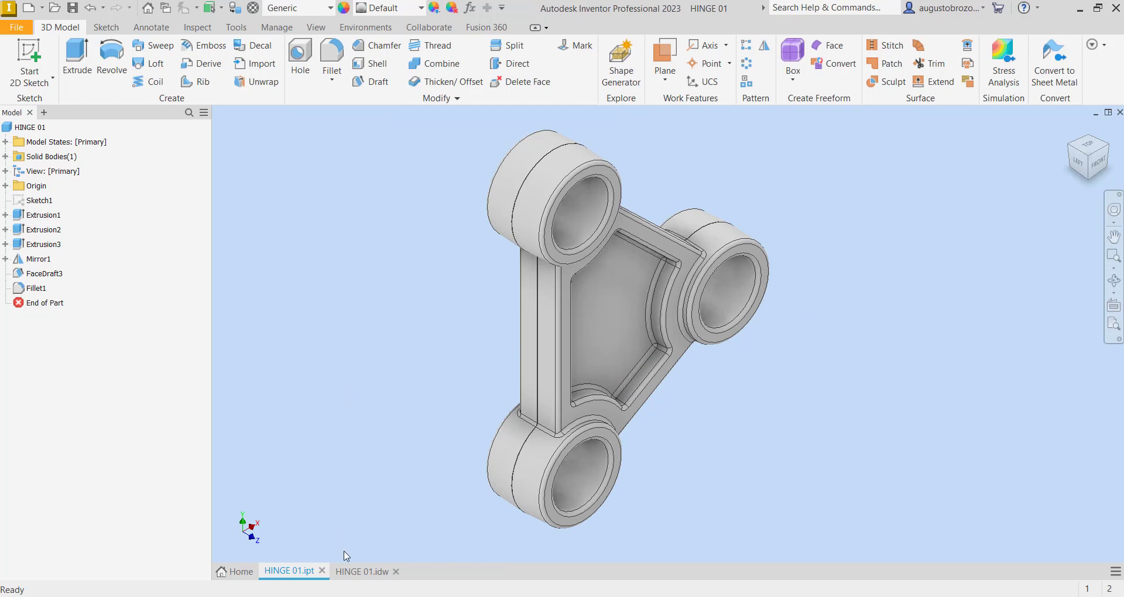
click(363, 572)
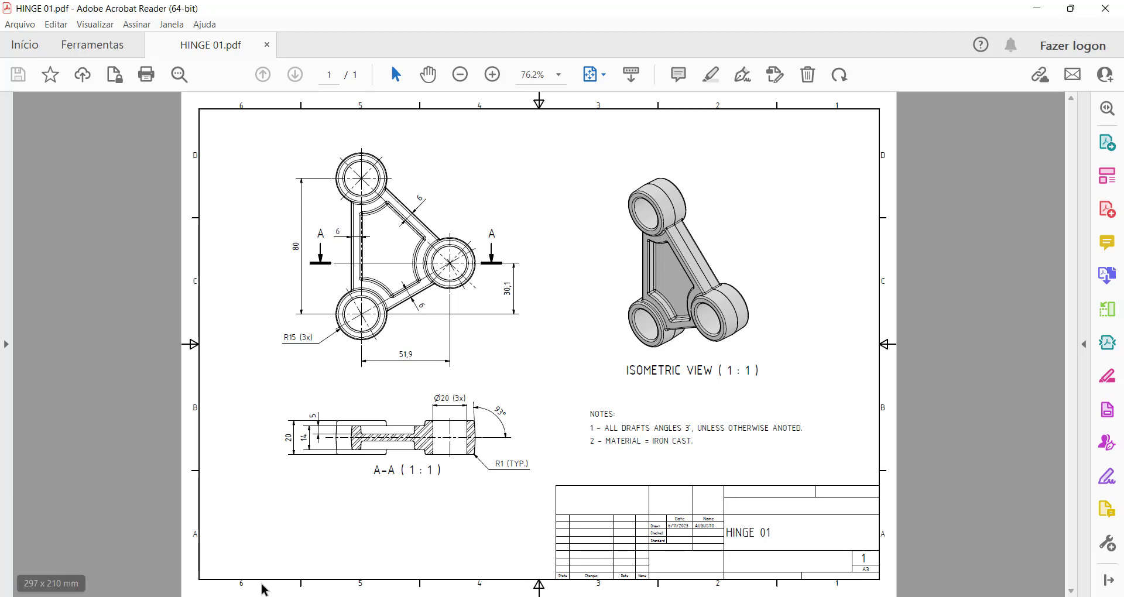
key(alt+Tab)
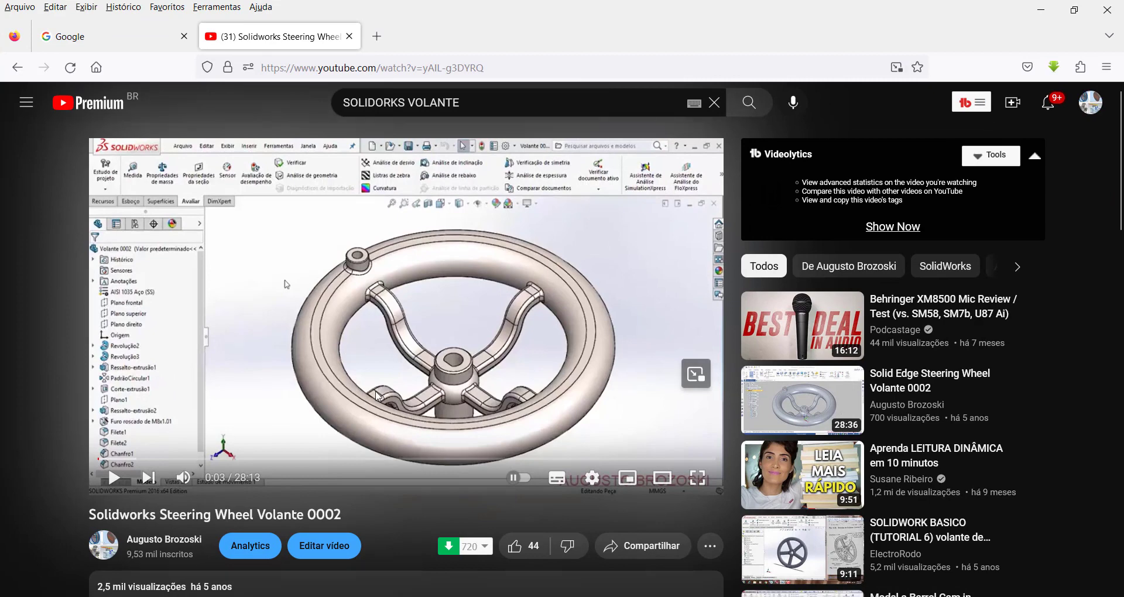
Expand the video description with 'Mostrar mais', then minimize the browser.
scroll(215, 520, down, 3)
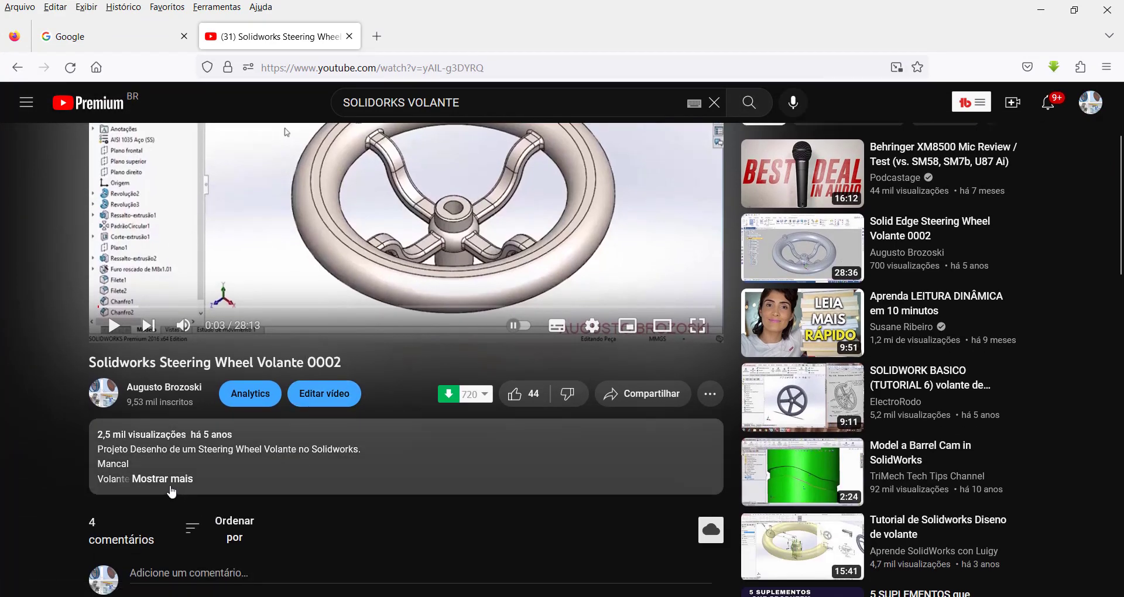
click(167, 483)
scroll(220, 467, down, 3)
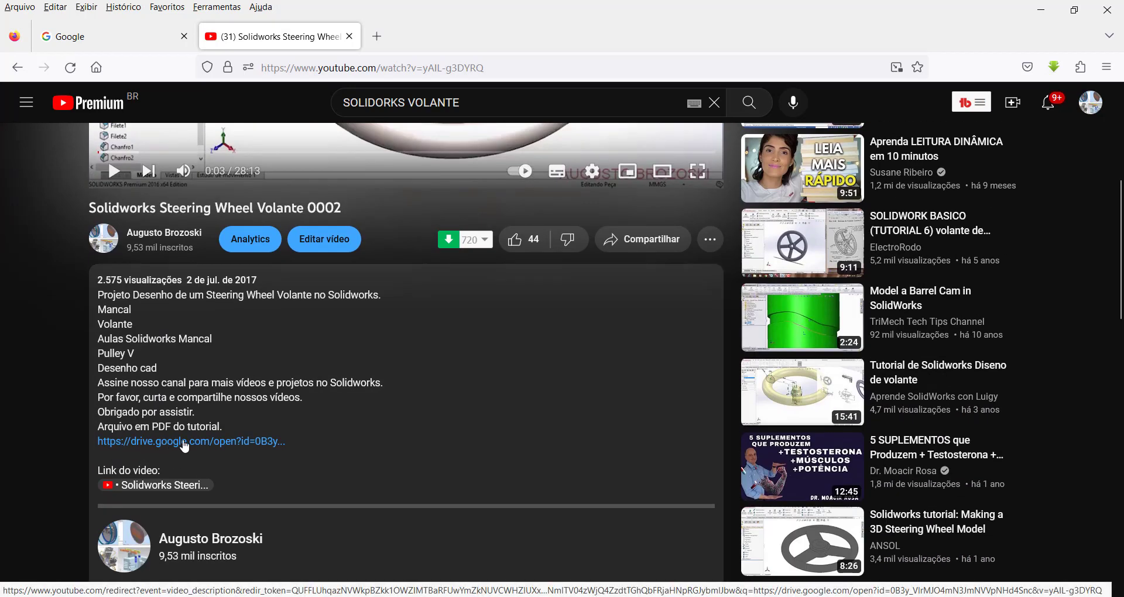
click(1038, 17)
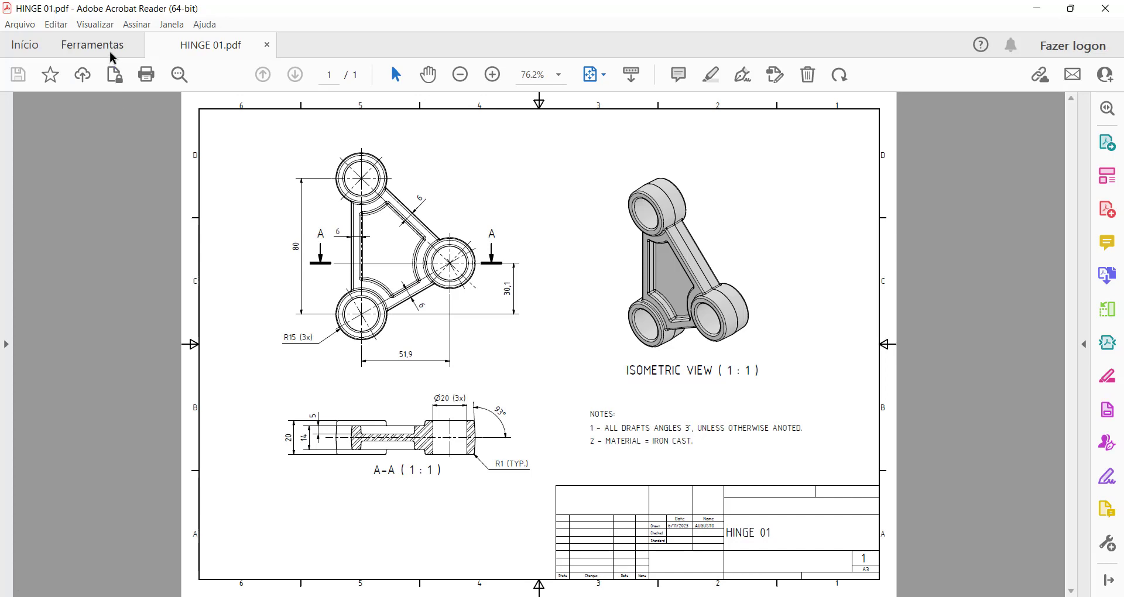
Minimize Acrobat to return to Inventor and select the 30,1 drawing dimension.
click(1037, 11)
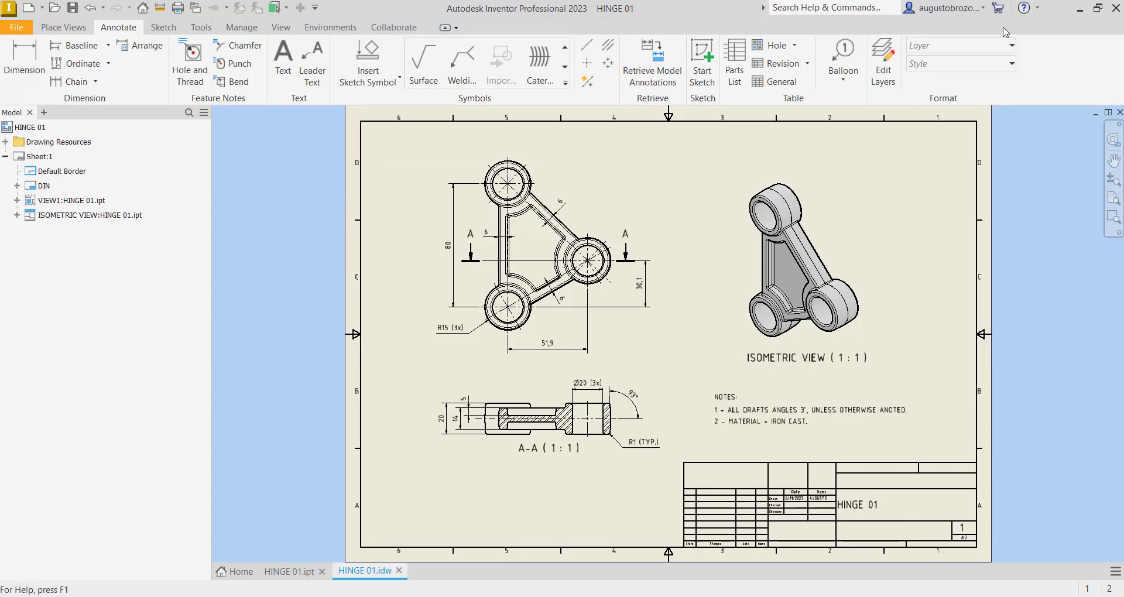
click(647, 278)
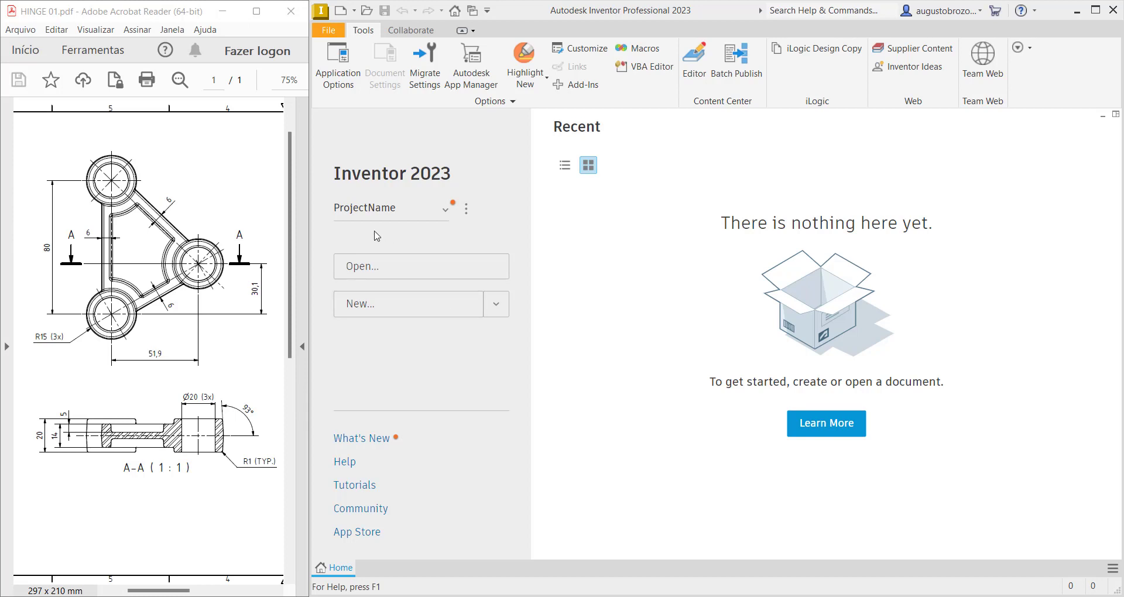
Start a new single-user project in the projects list and name it HINGE 01.
click(466, 209)
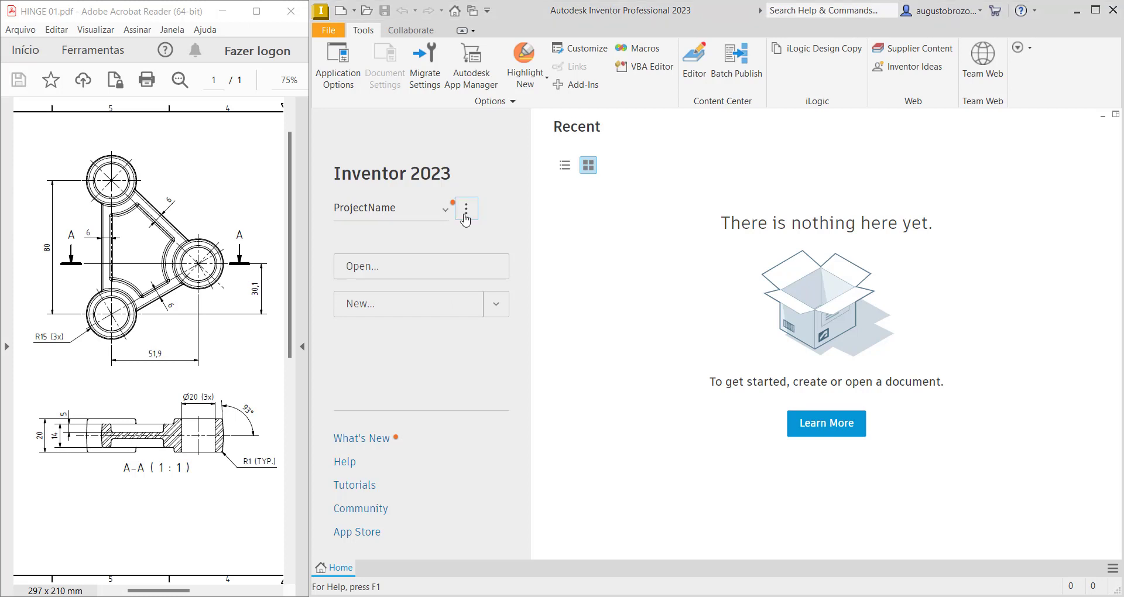
click(475, 245)
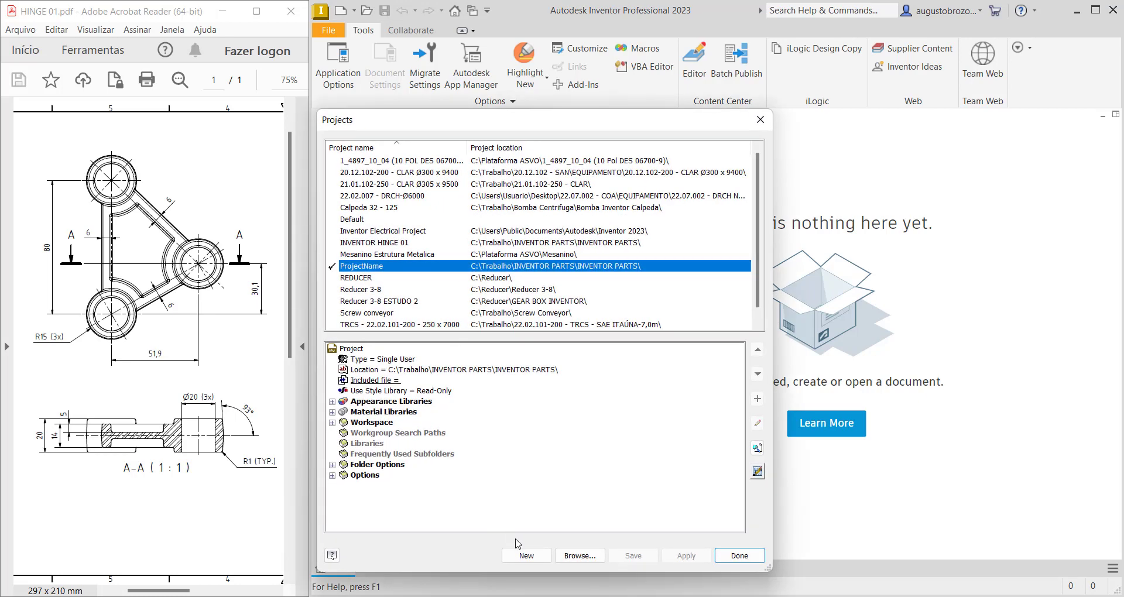
click(526, 557)
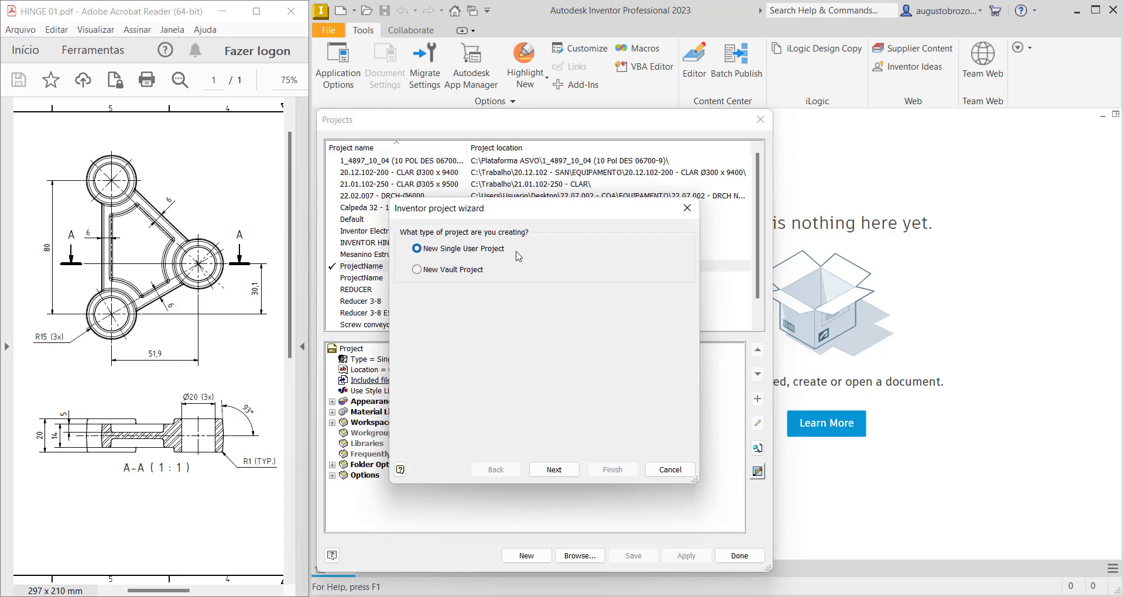
click(542, 469)
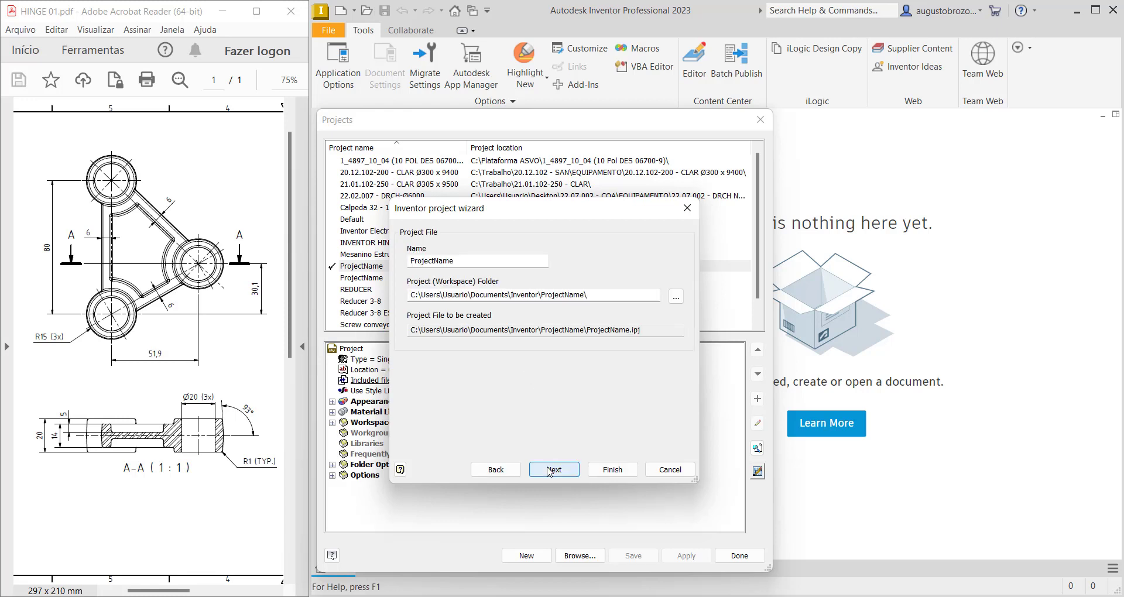
double_click(470, 263)
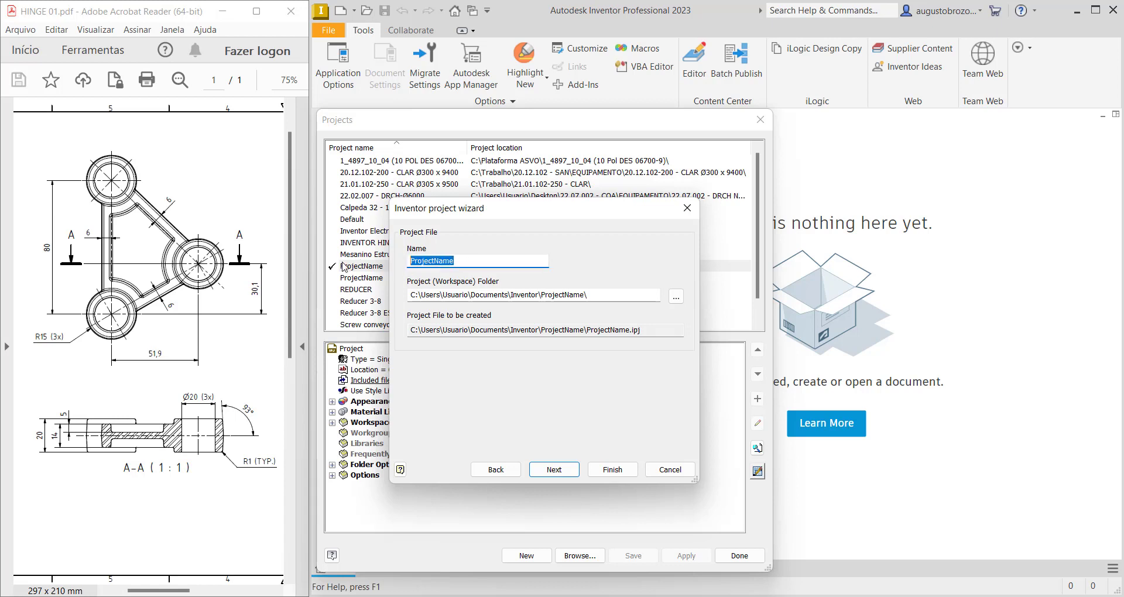
text(HIN)
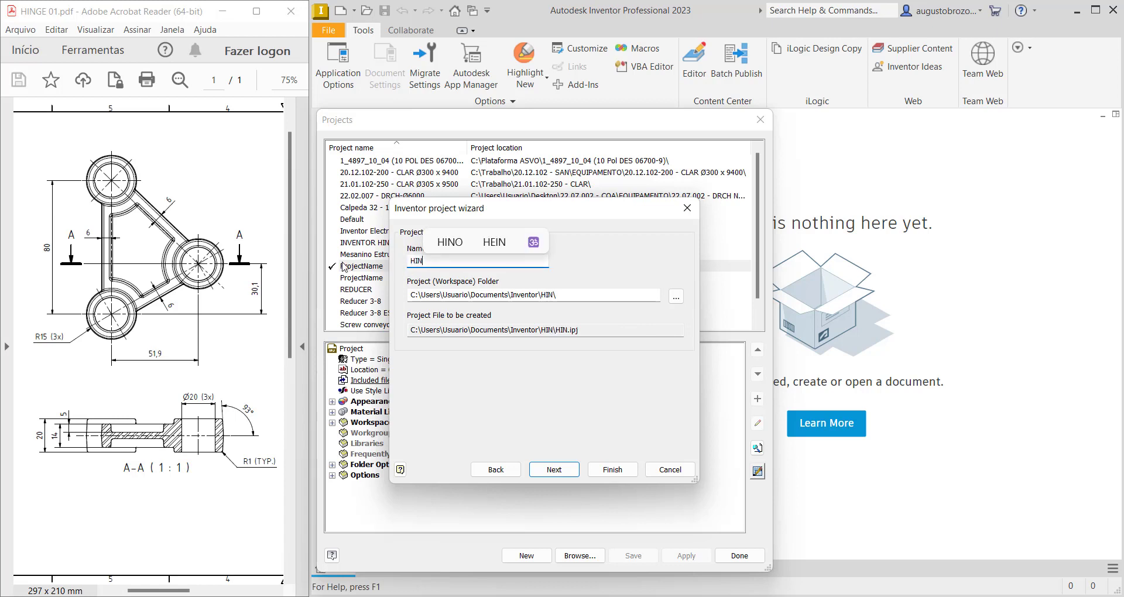
text(GE 01)
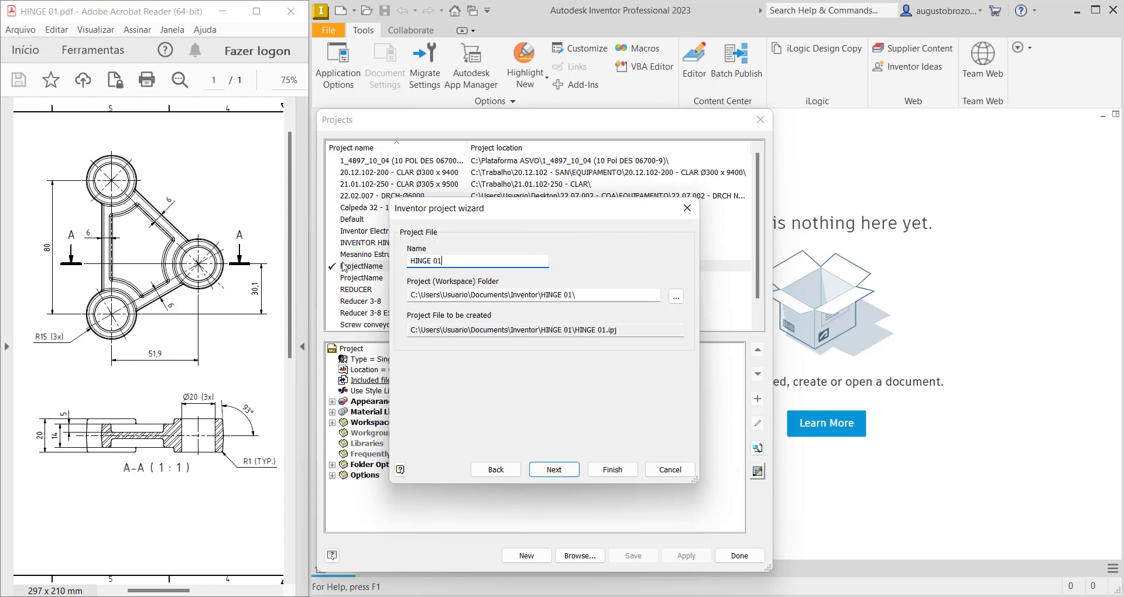
Set the project location to C:\A - INVENTOR and finish creating the project.
click(677, 300)
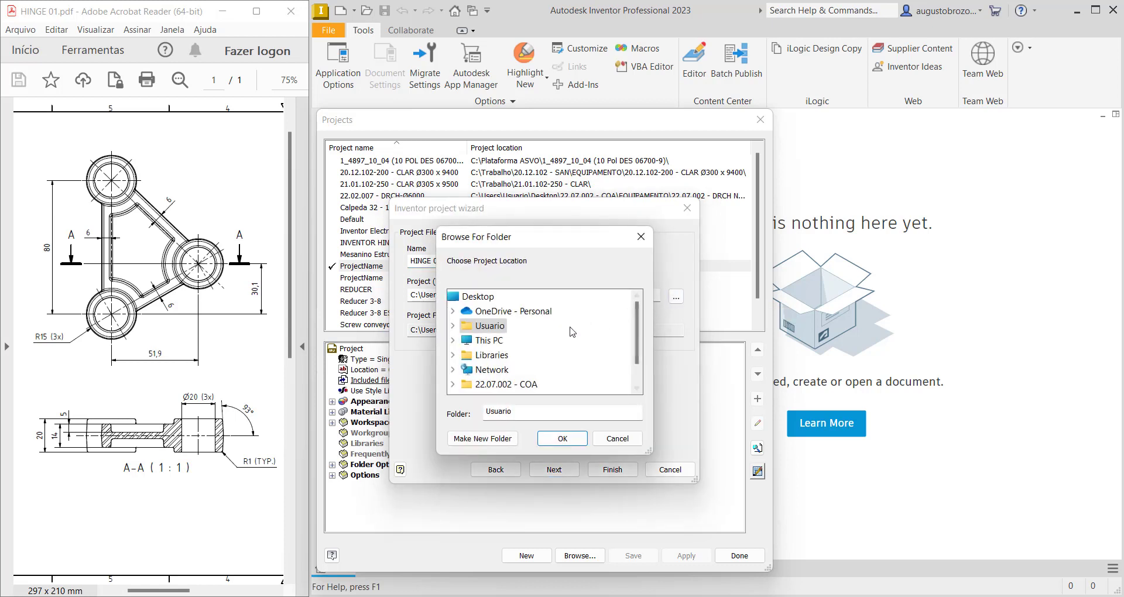
click(453, 340)
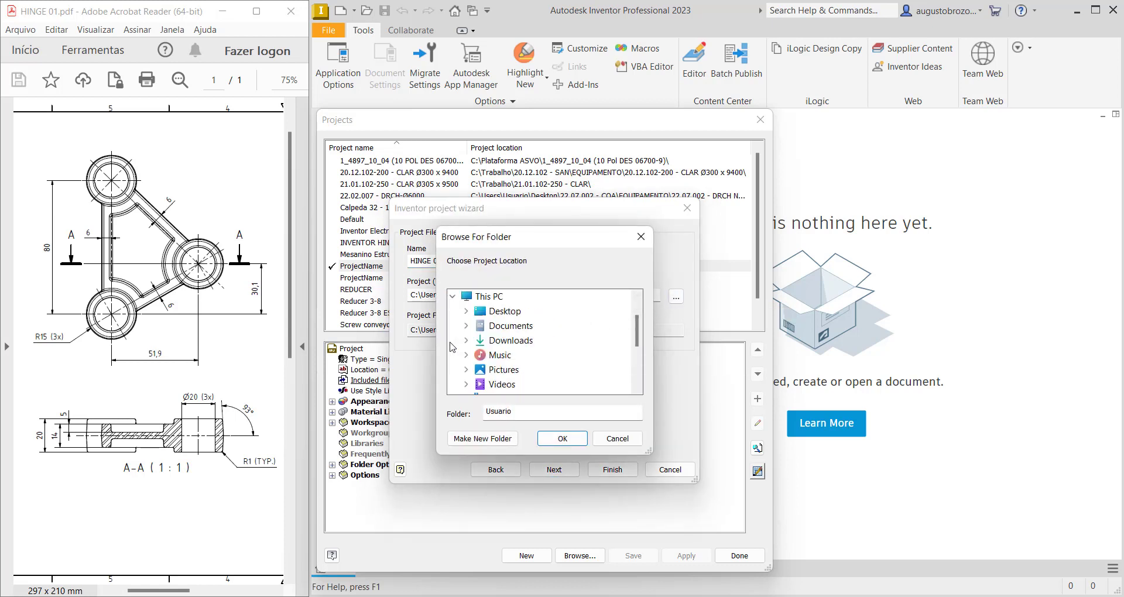
scroll(472, 351, down, 1)
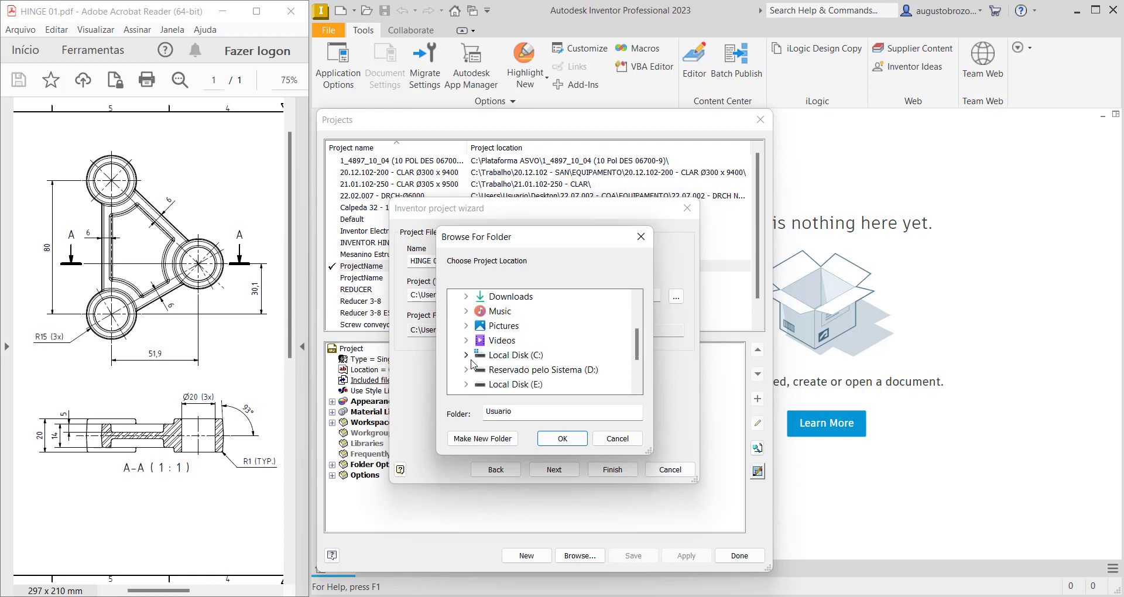
click(468, 356)
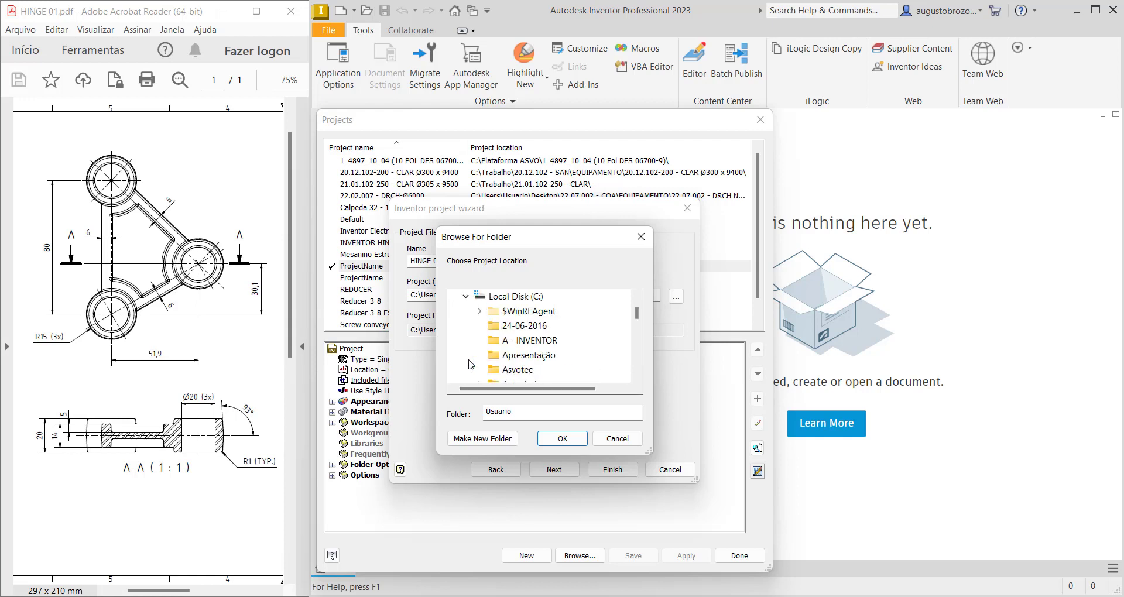
click(527, 345)
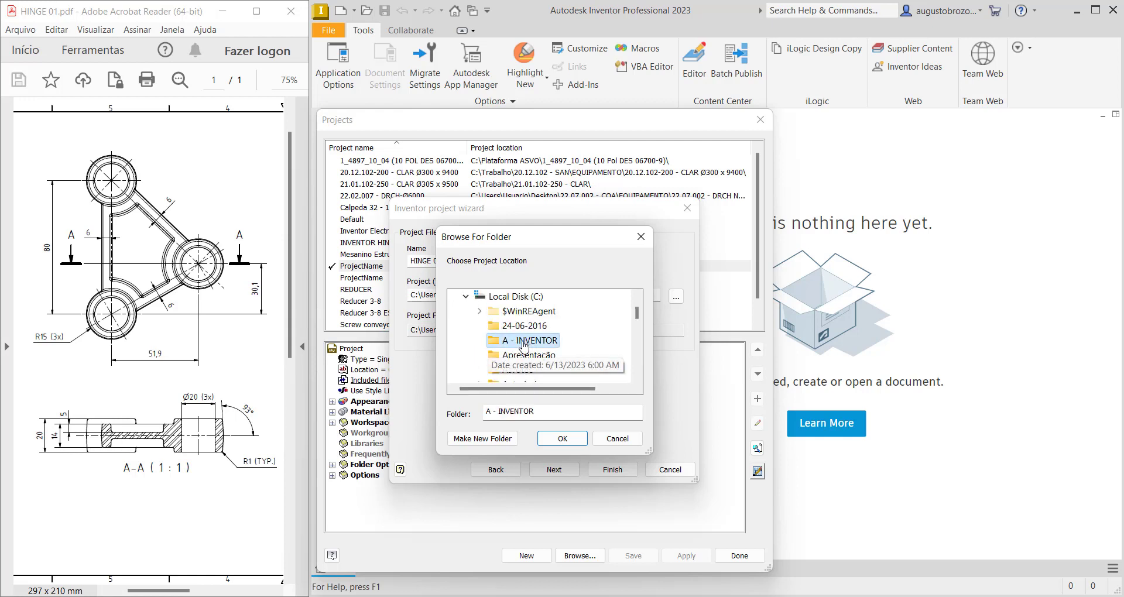
click(563, 439)
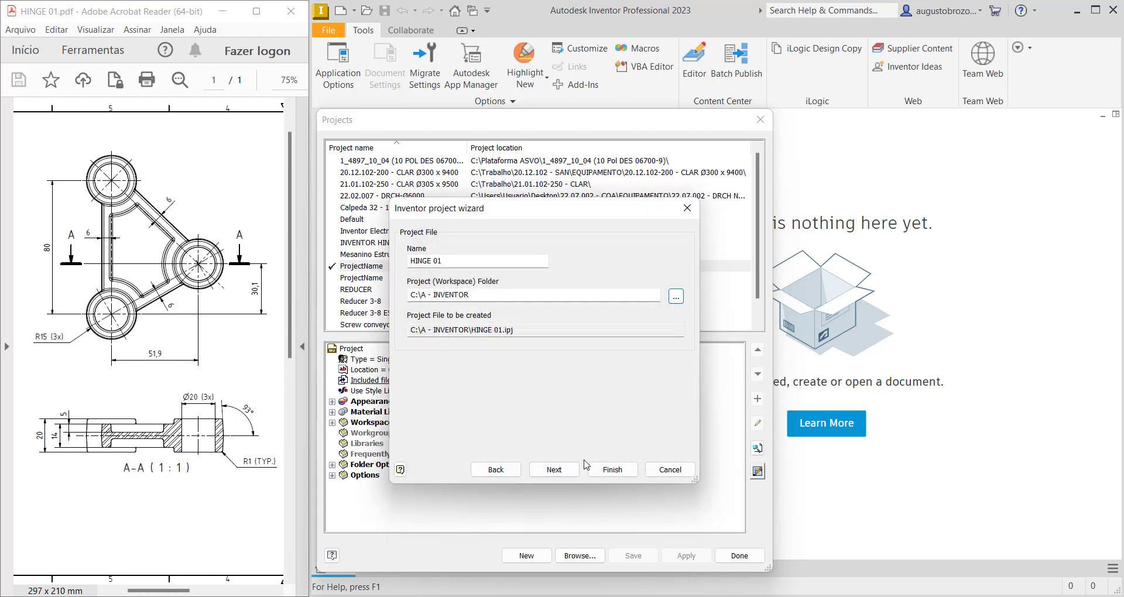
click(612, 471)
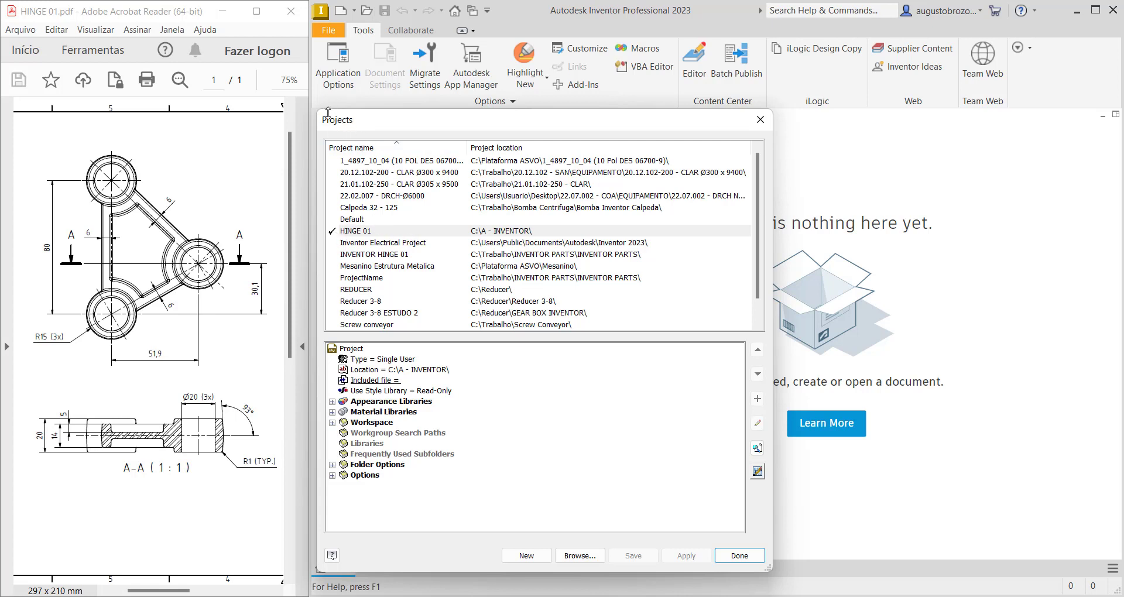
click(740, 555)
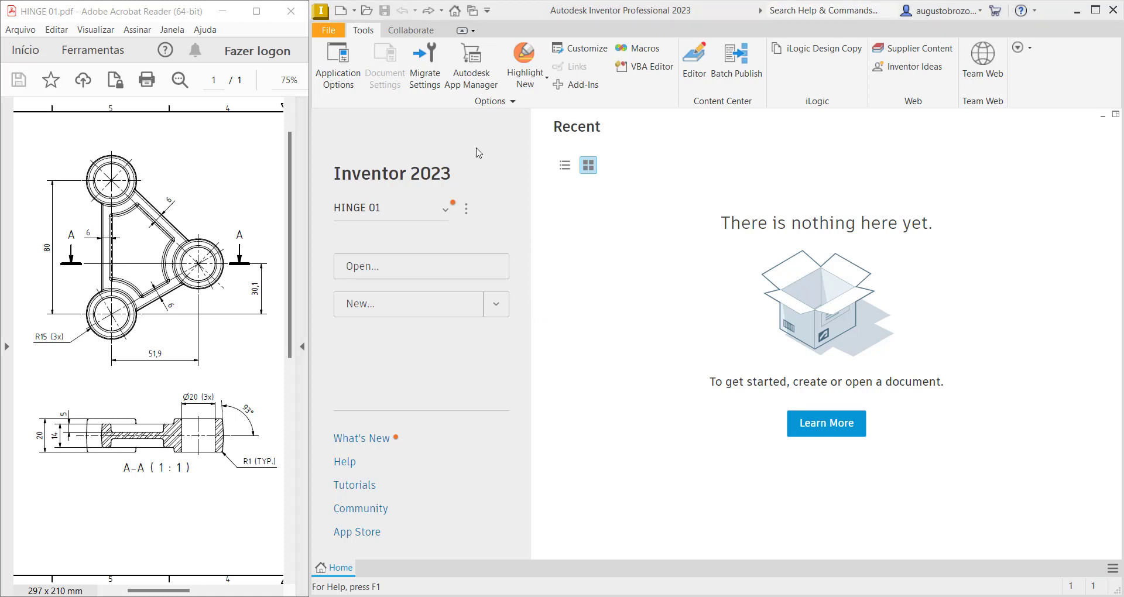
Create Part2 from the en-US Metric Standard (mm).ipt template.
click(341, 11)
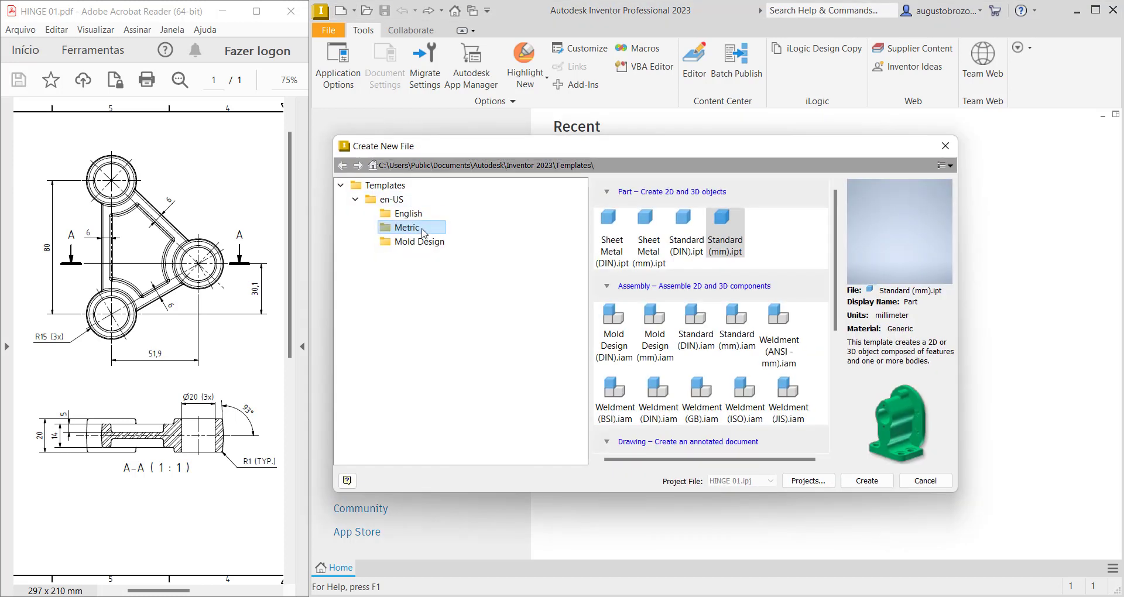
click(355, 200)
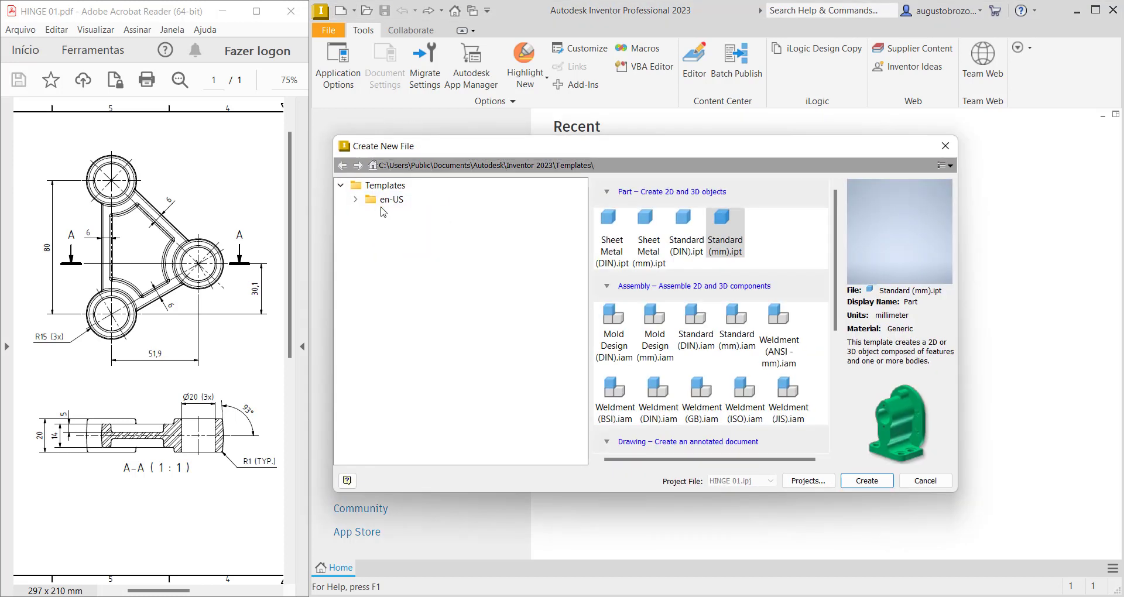
click(357, 200)
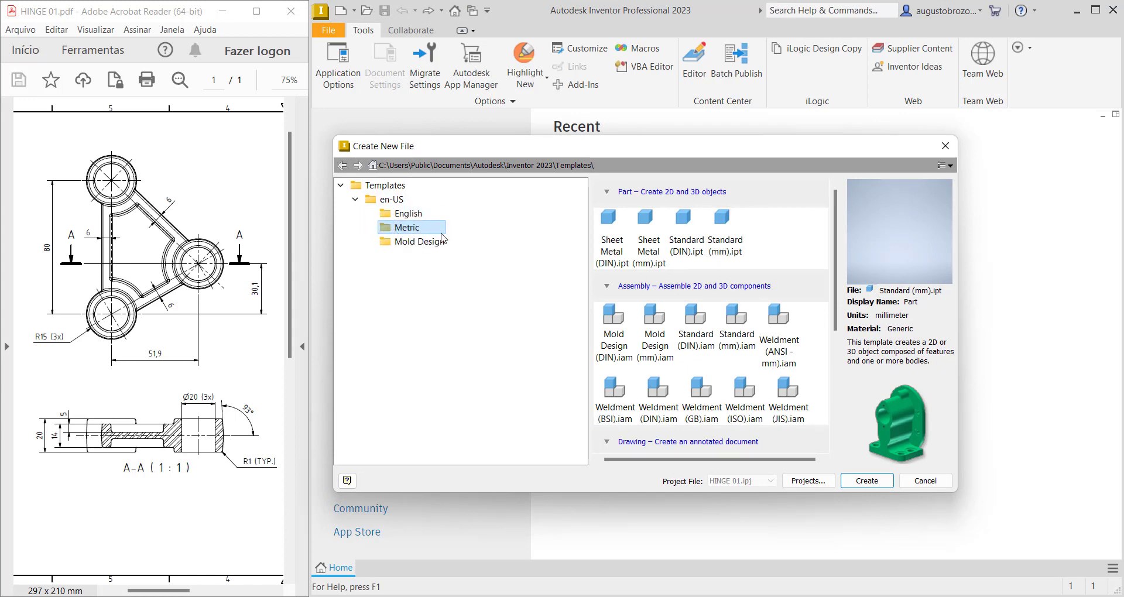
click(726, 243)
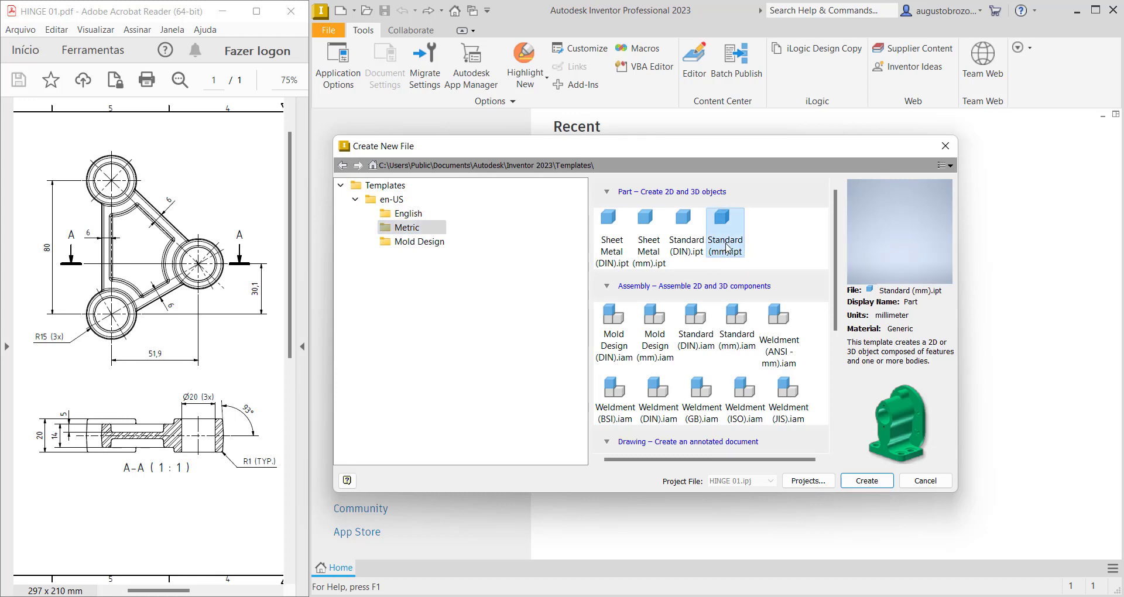
click(867, 481)
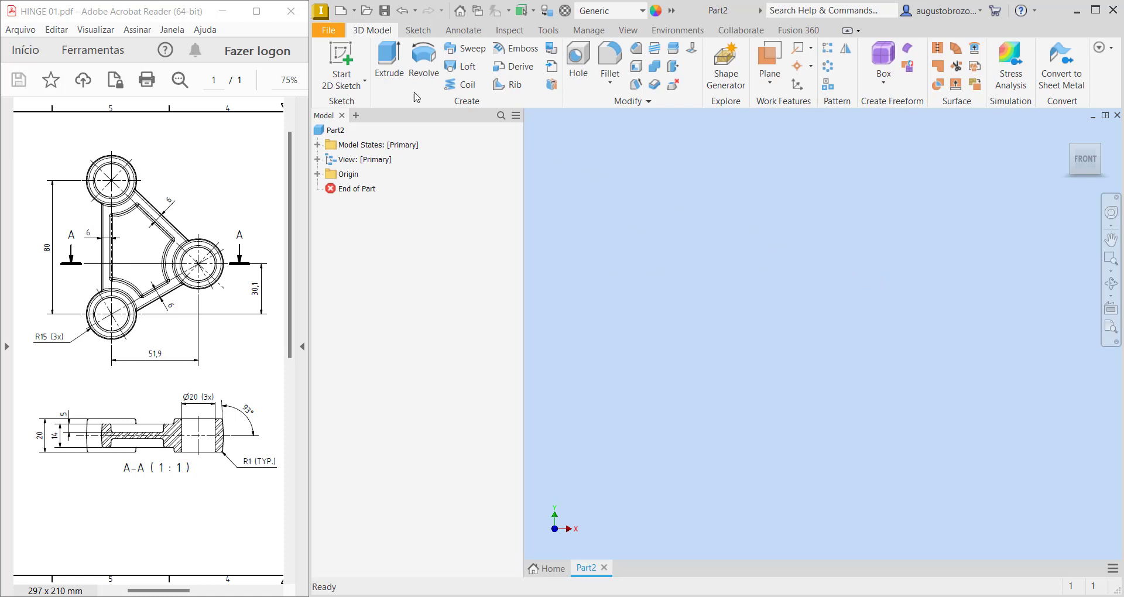
Start a 2D sketch on Part2's XY plane.
click(341, 63)
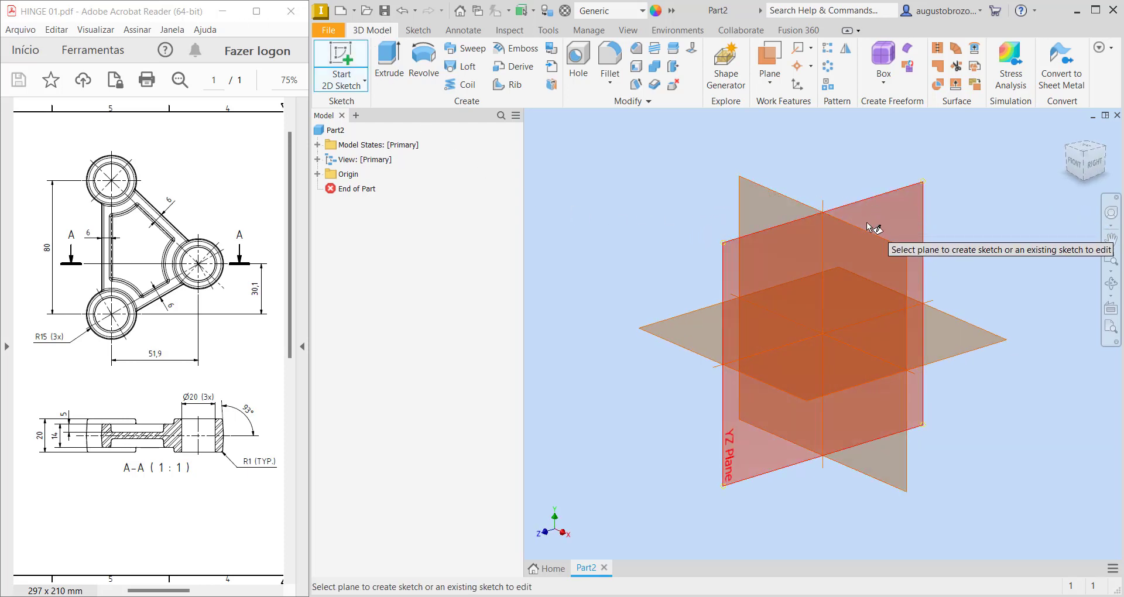
click(780, 196)
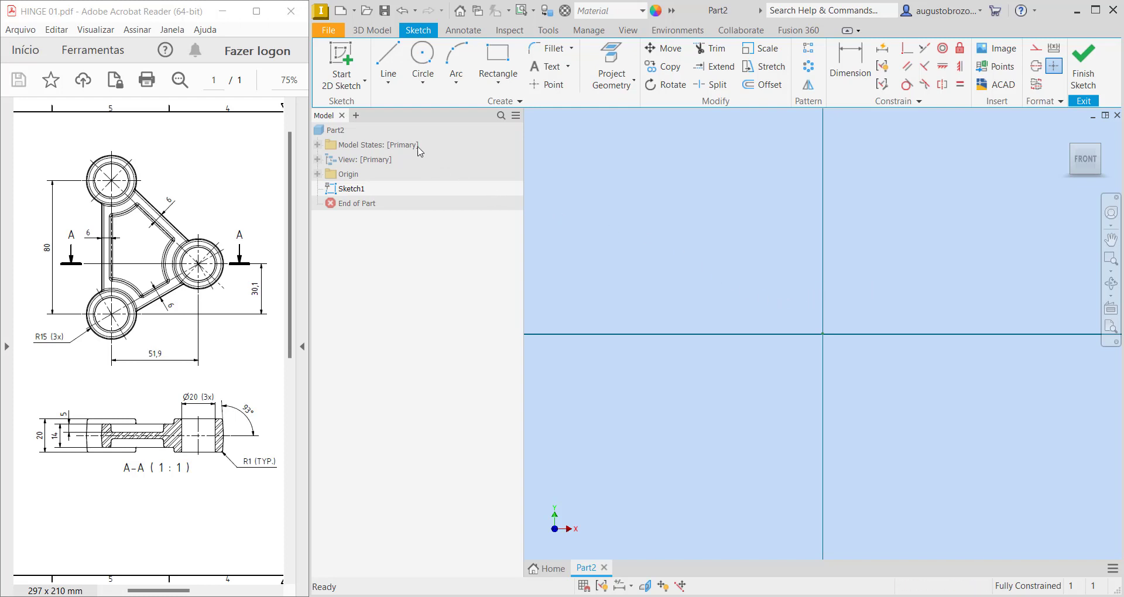
Draw a vertical line upward from the sketch origin and format it as a centerline.
click(386, 61)
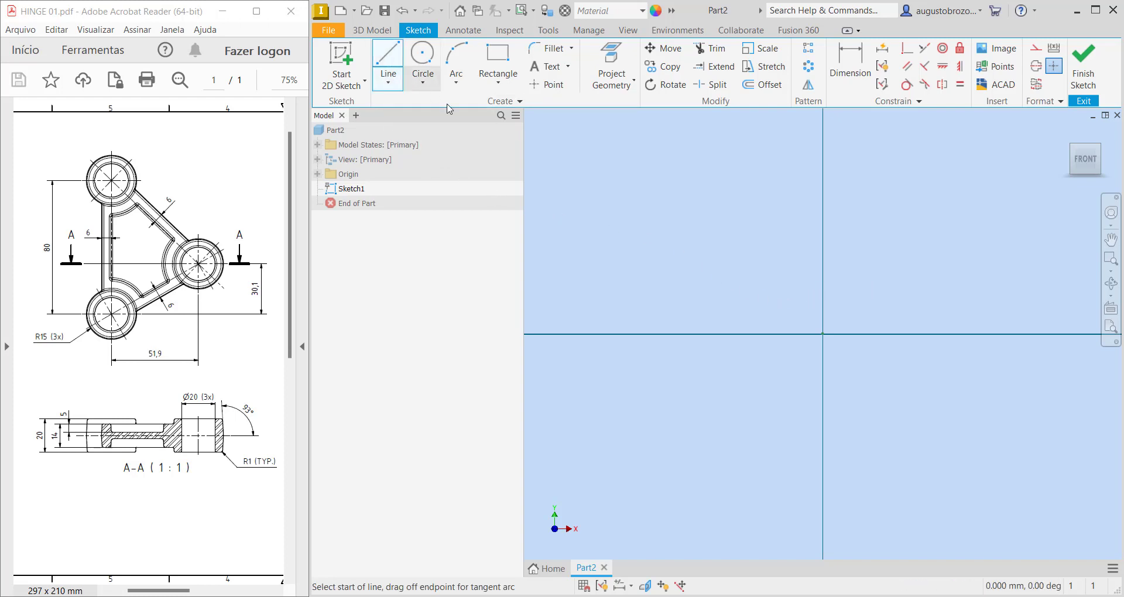
click(823, 334)
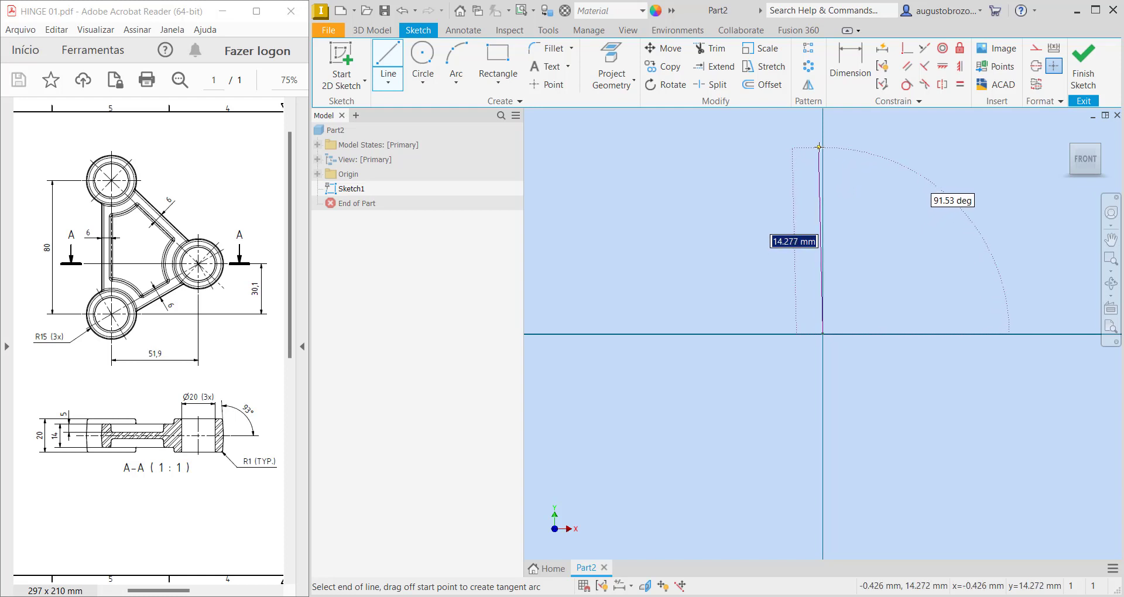
click(824, 142)
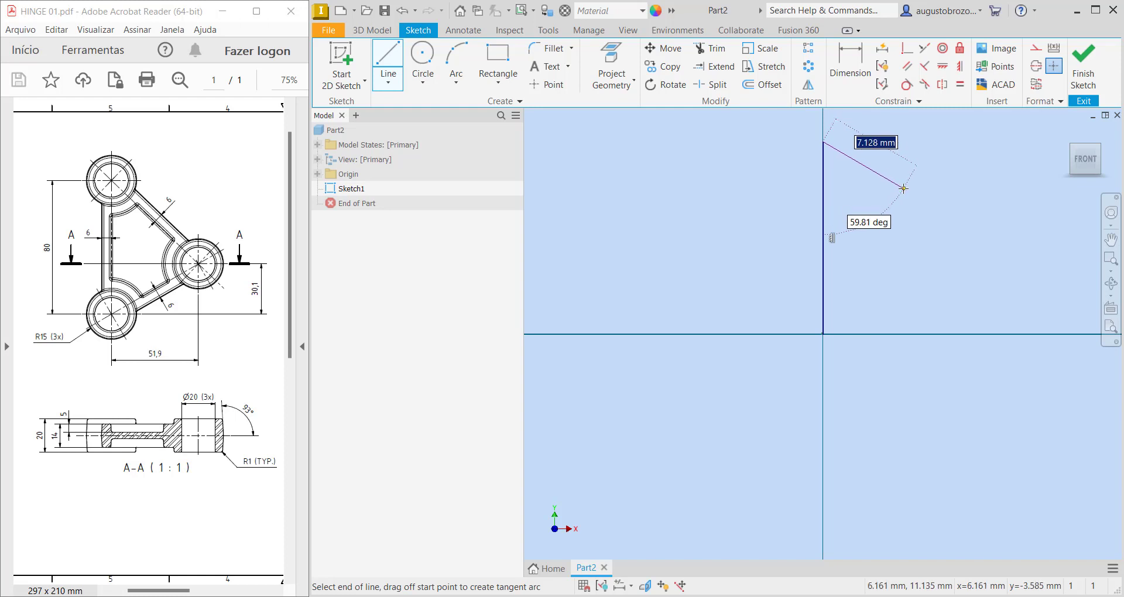
key(Escape)
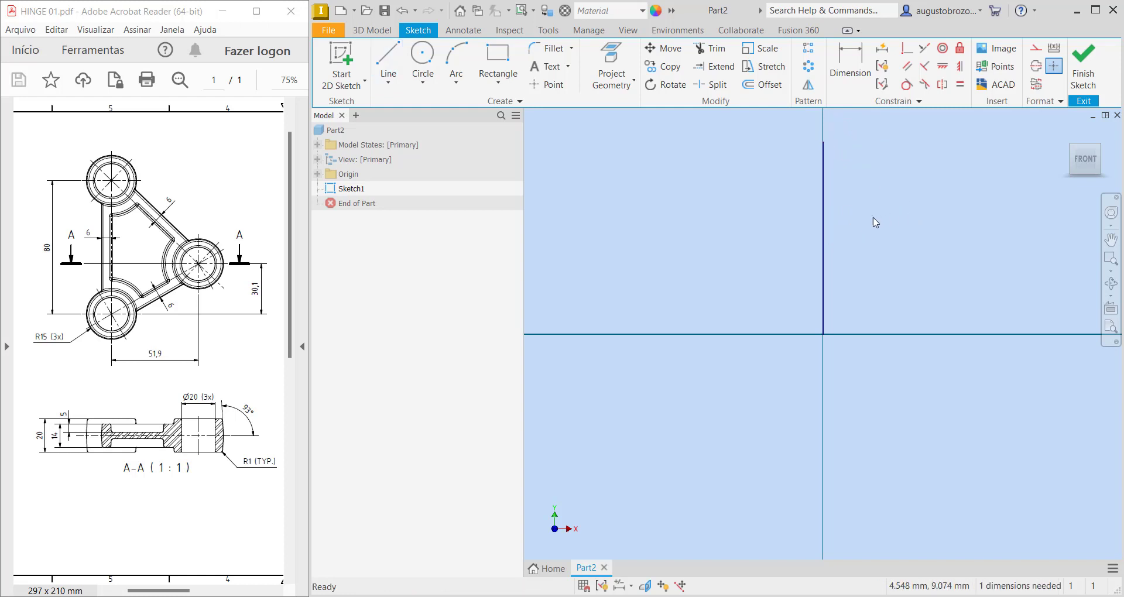
click(827, 216)
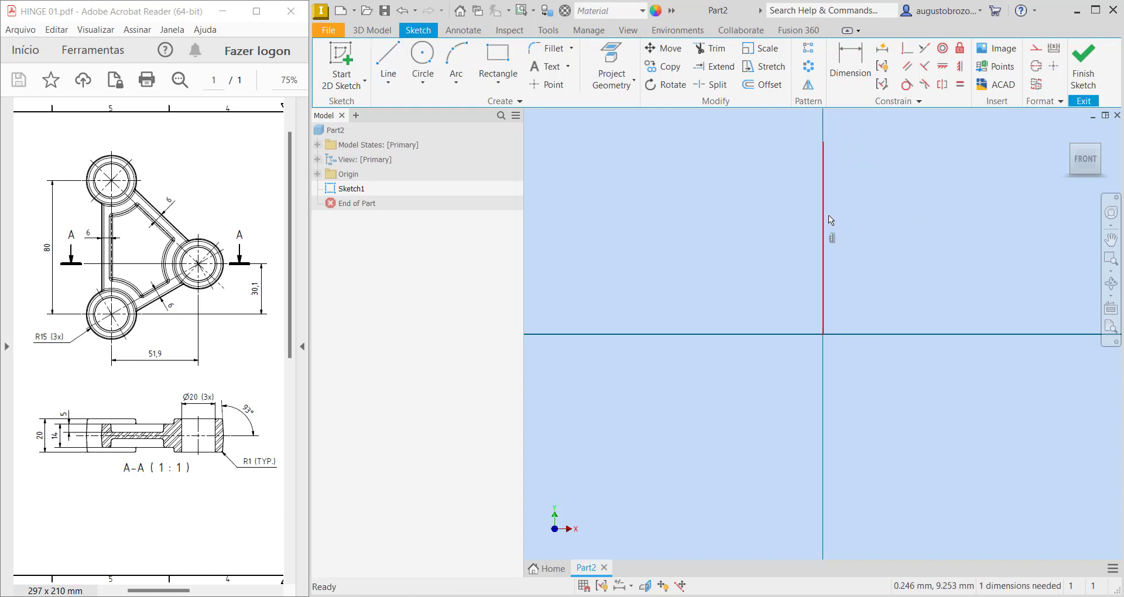
click(1040, 72)
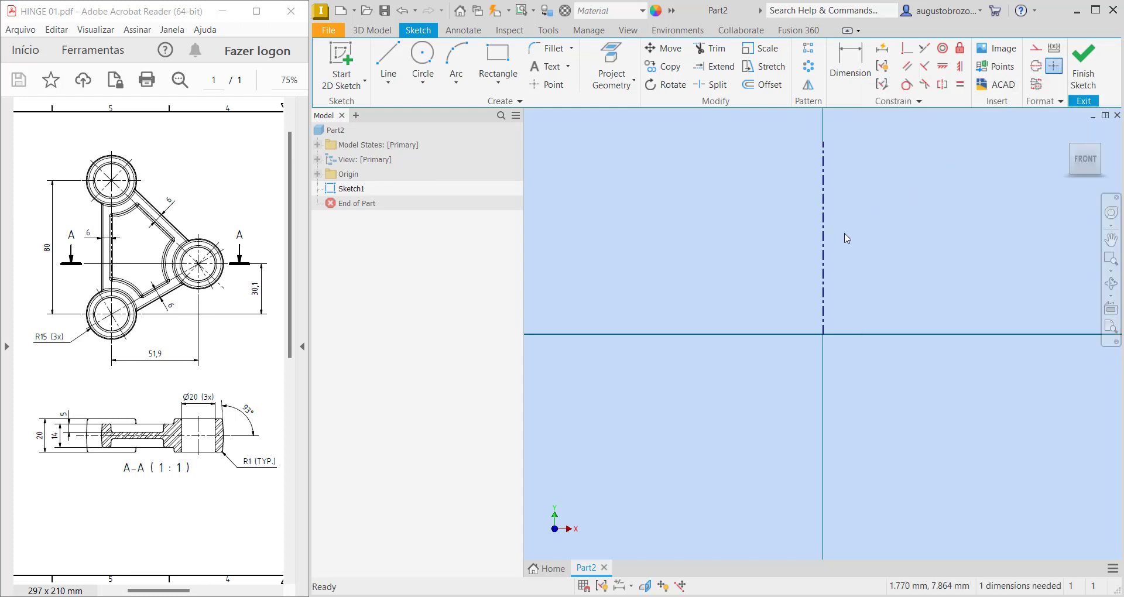
scroll(842, 250, down, 3)
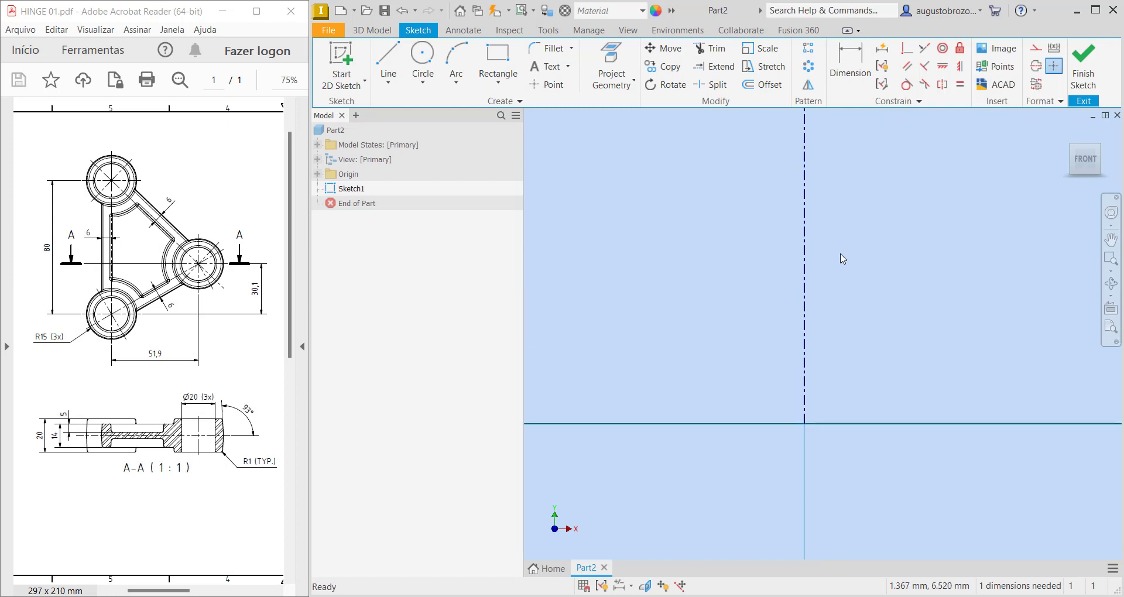
click(806, 302)
scroll(812, 301, up, 2)
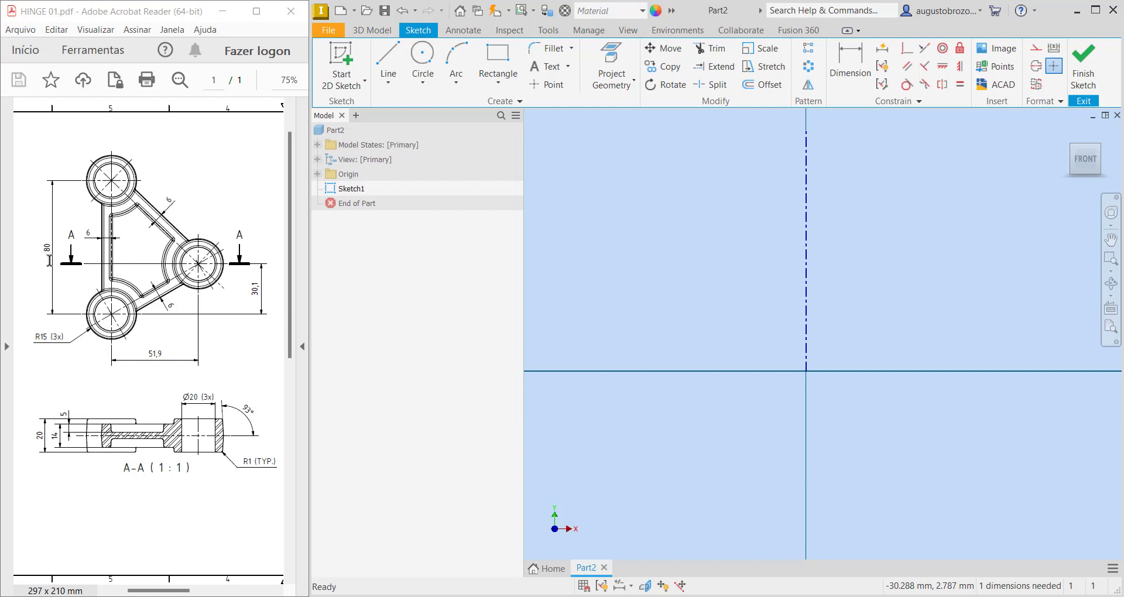
Dimension the vertical centerline to 80 mm and fit the sketch in view.
click(851, 71)
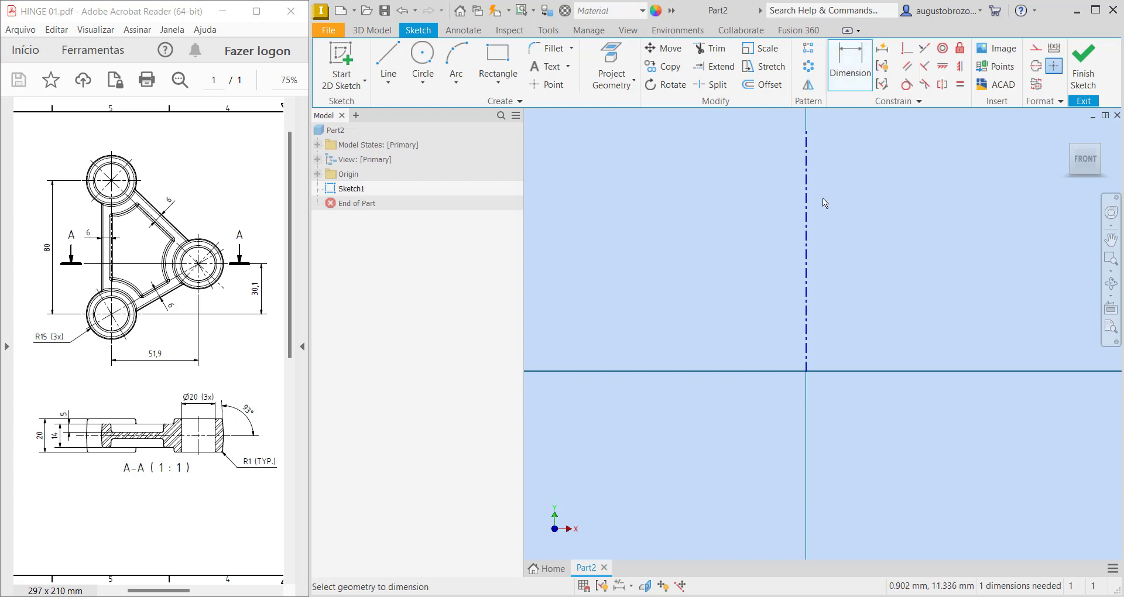
click(808, 242)
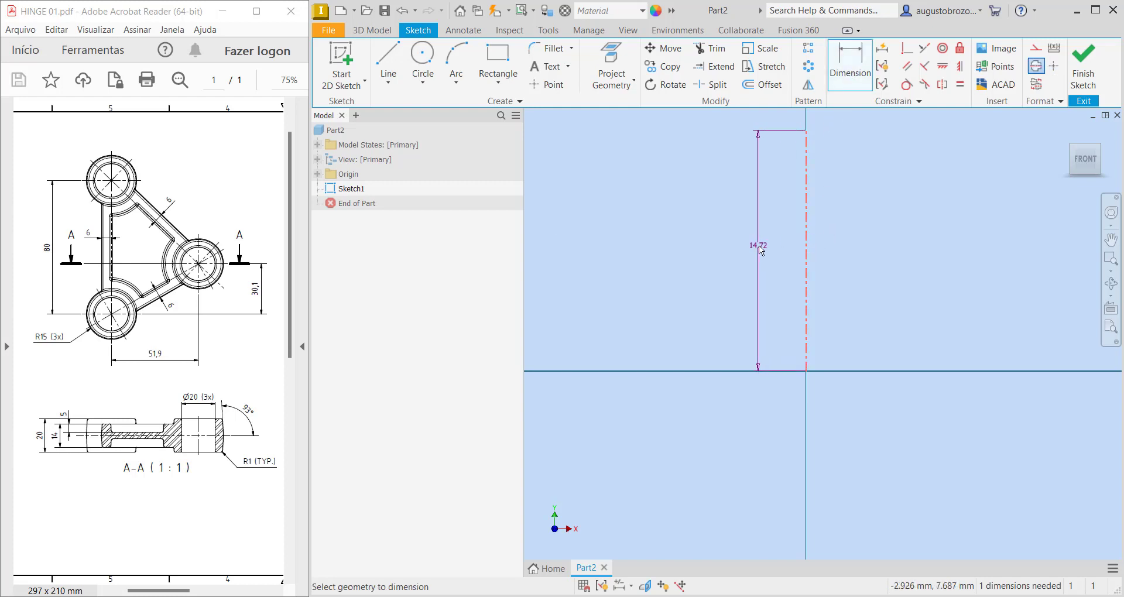
click(761, 250)
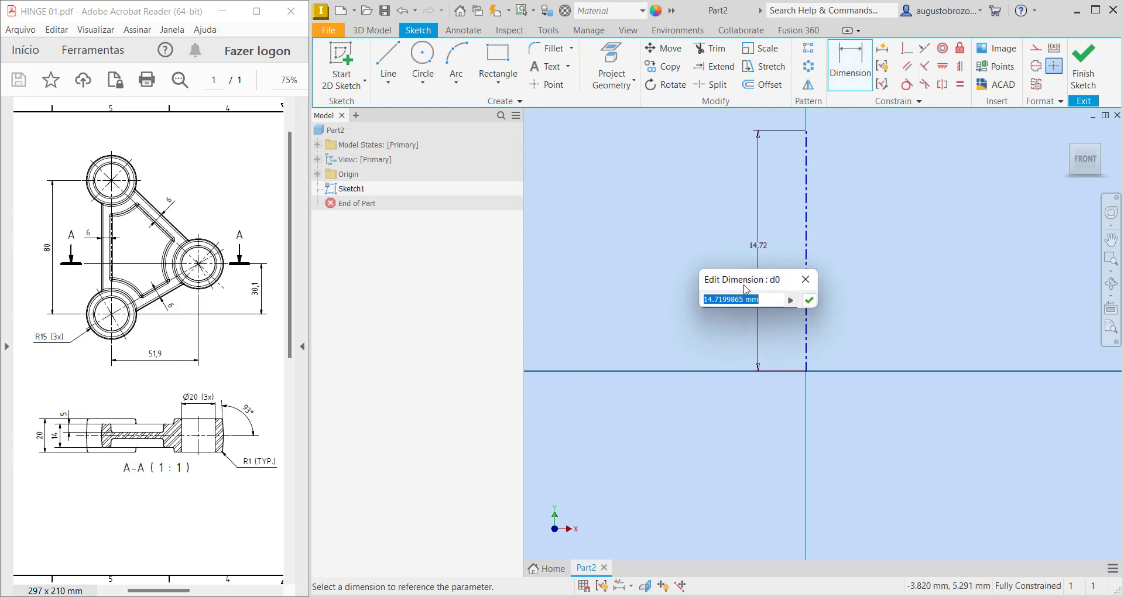
text(80)
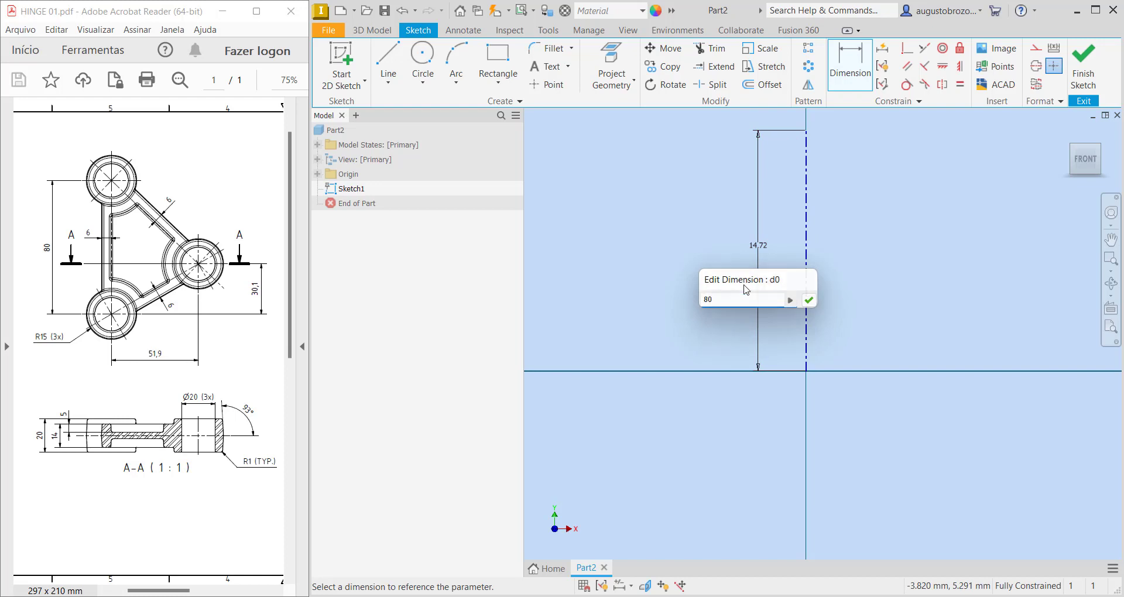
key(Return)
mouse_move(1082, 162)
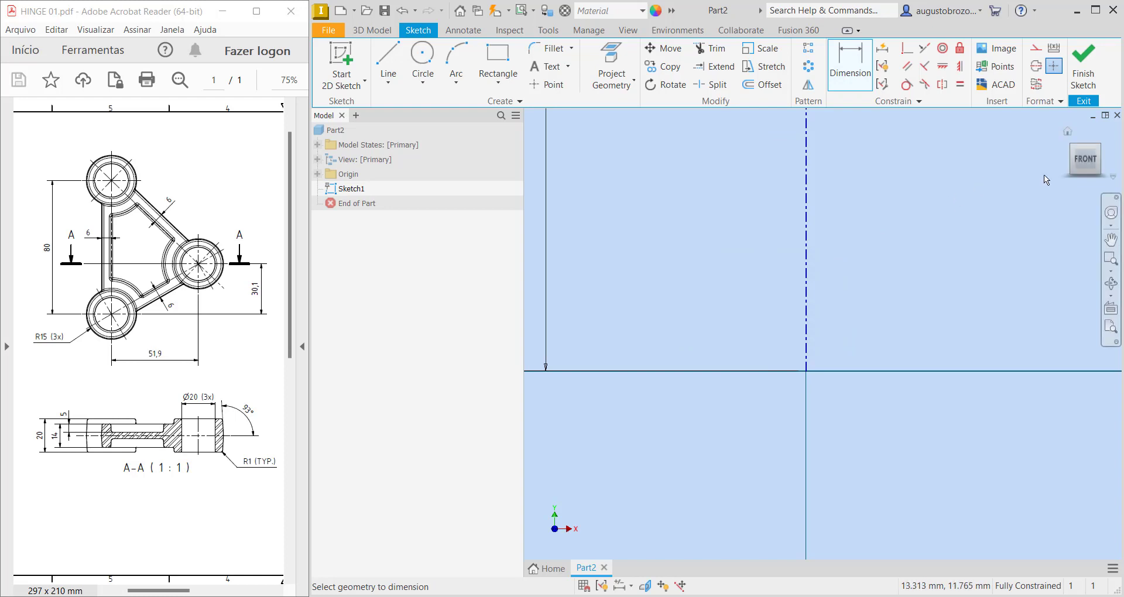
click(1082, 162)
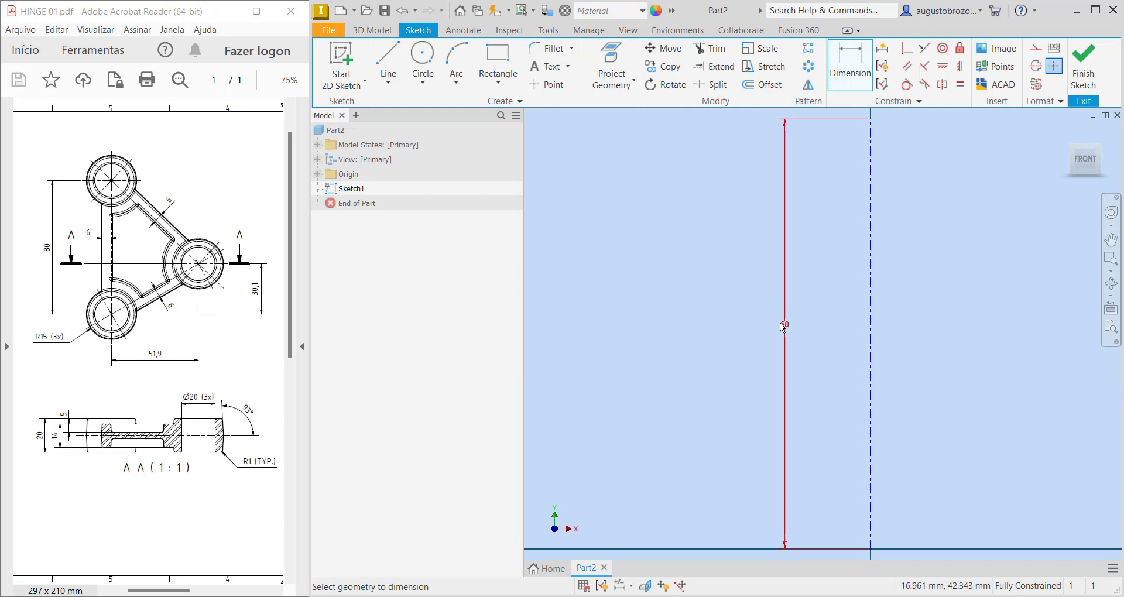
scroll(780, 328, up, 3)
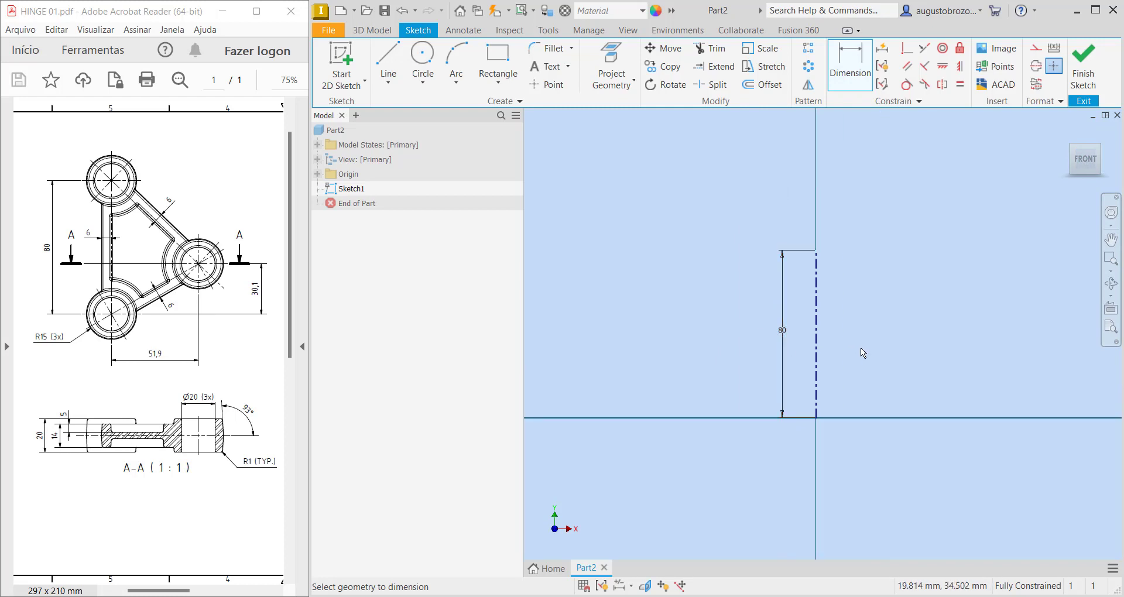
scroll(860, 351, down, 3)
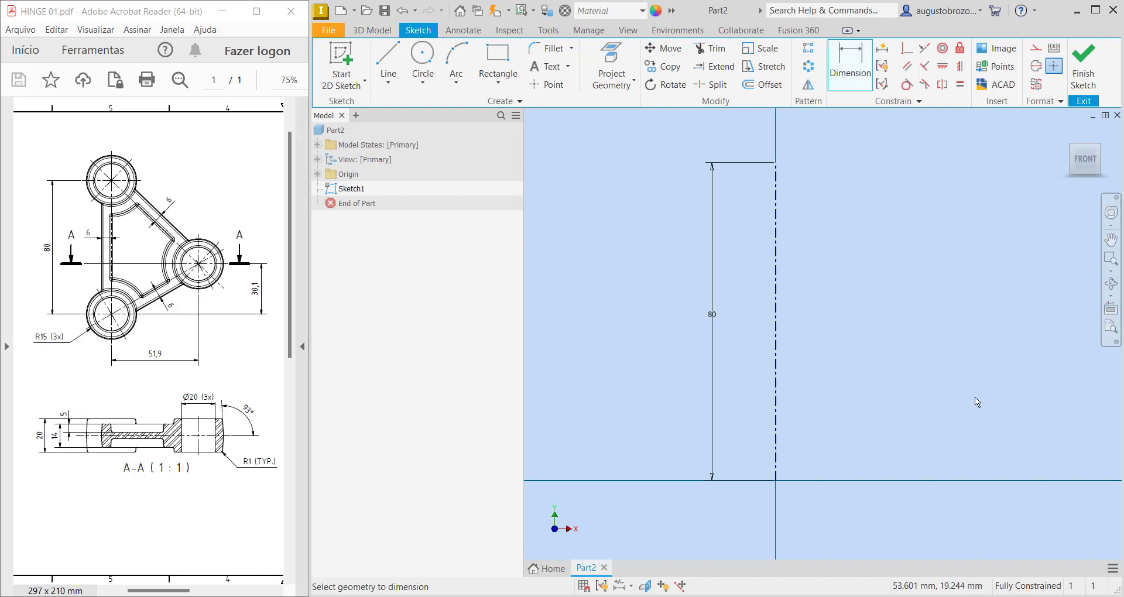
Draw a short horizontal line and a crossing vertical line, making both centerlines.
click(391, 59)
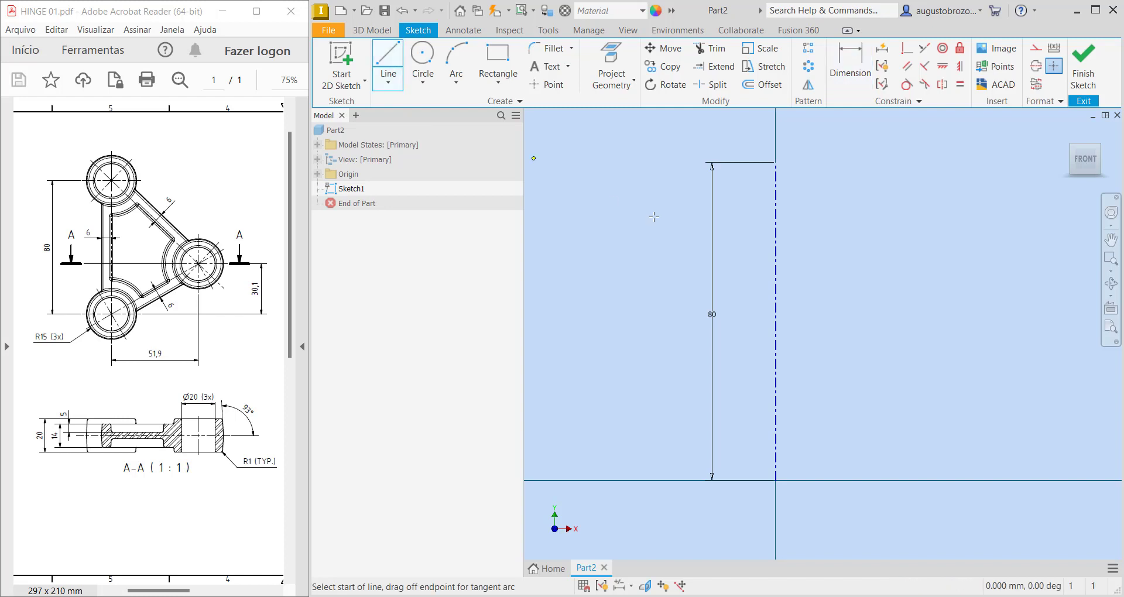
click(893, 394)
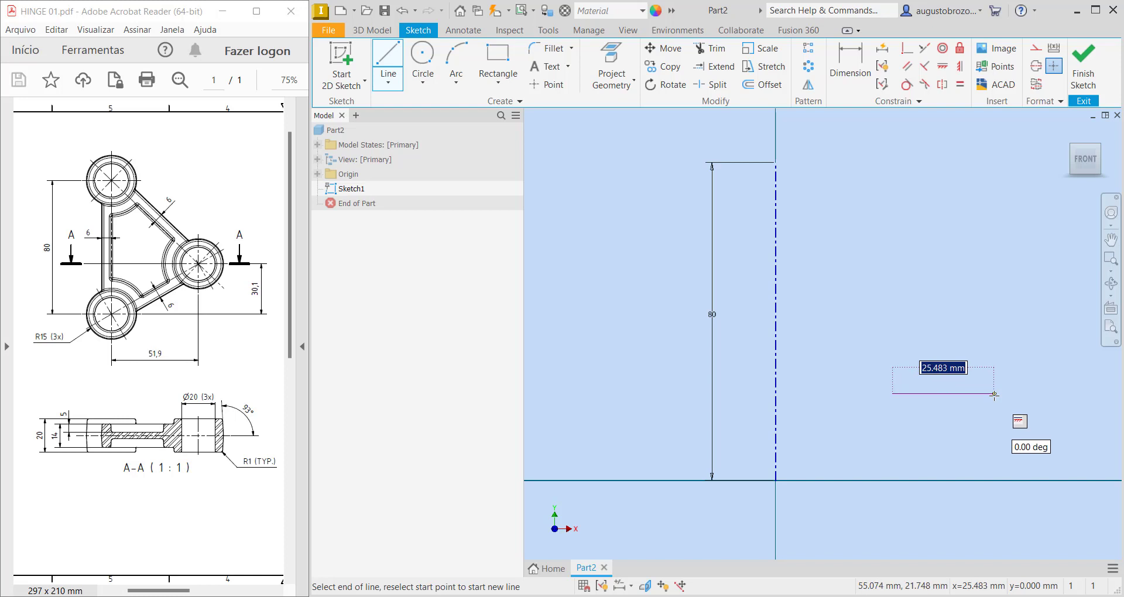
click(994, 394)
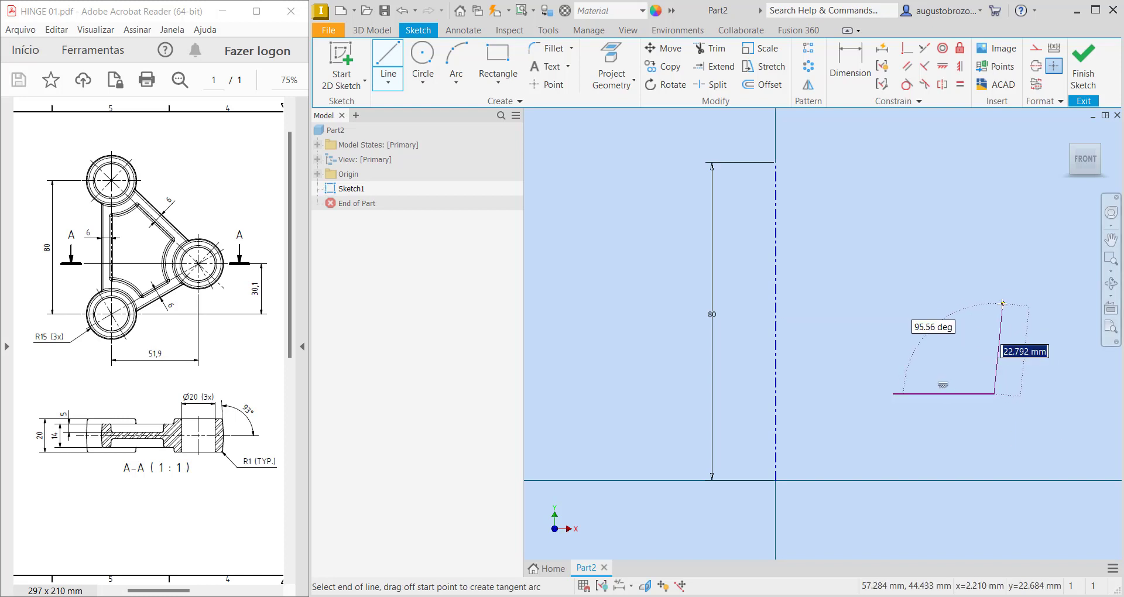
key(Escape)
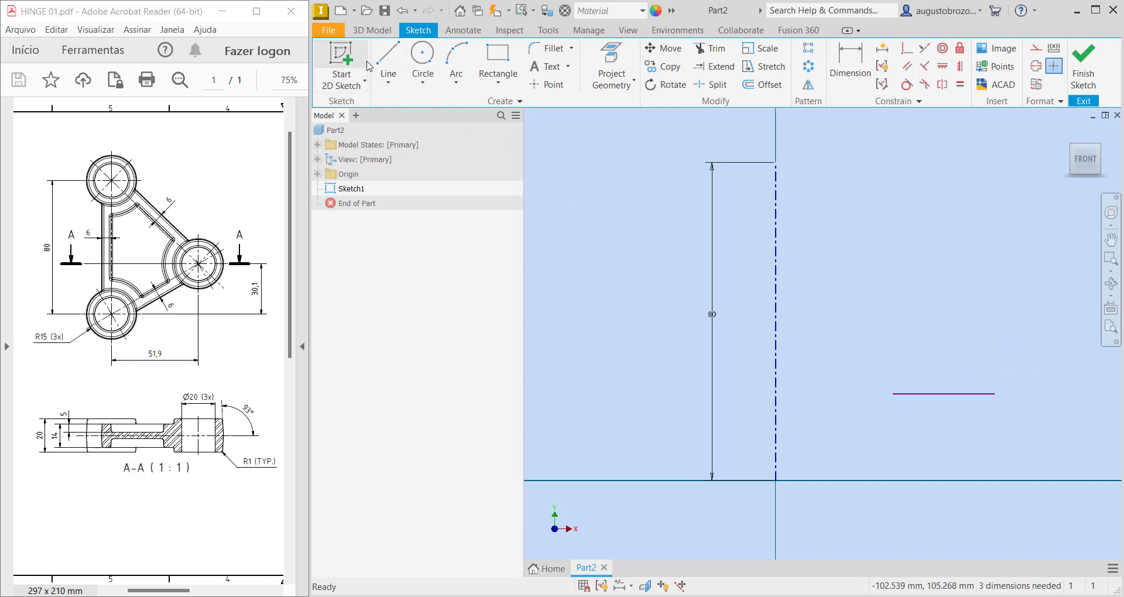
click(388, 63)
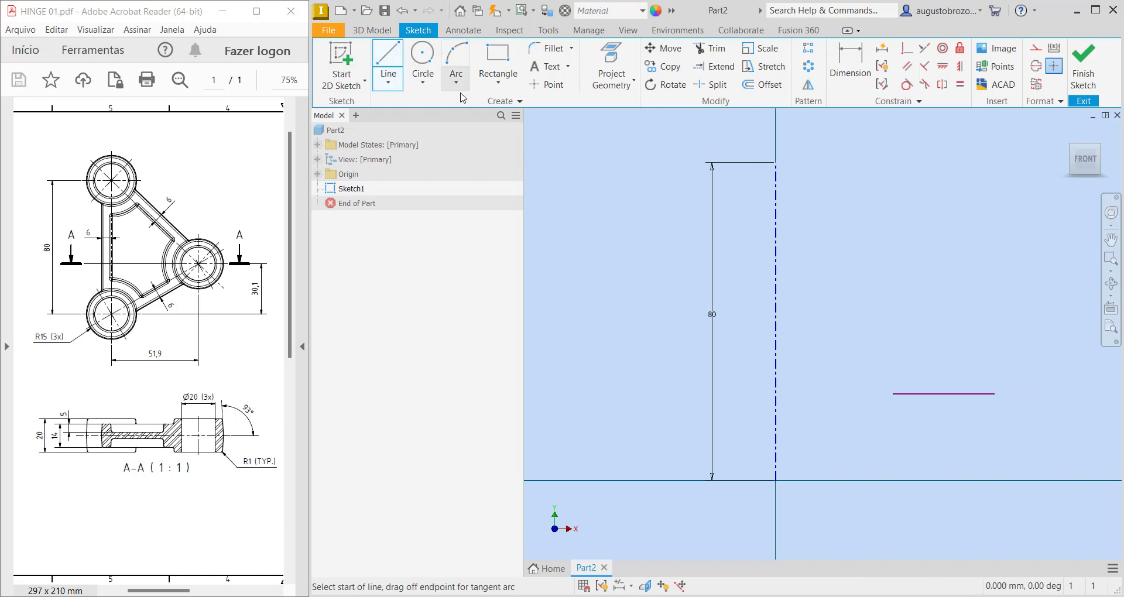
click(917, 342)
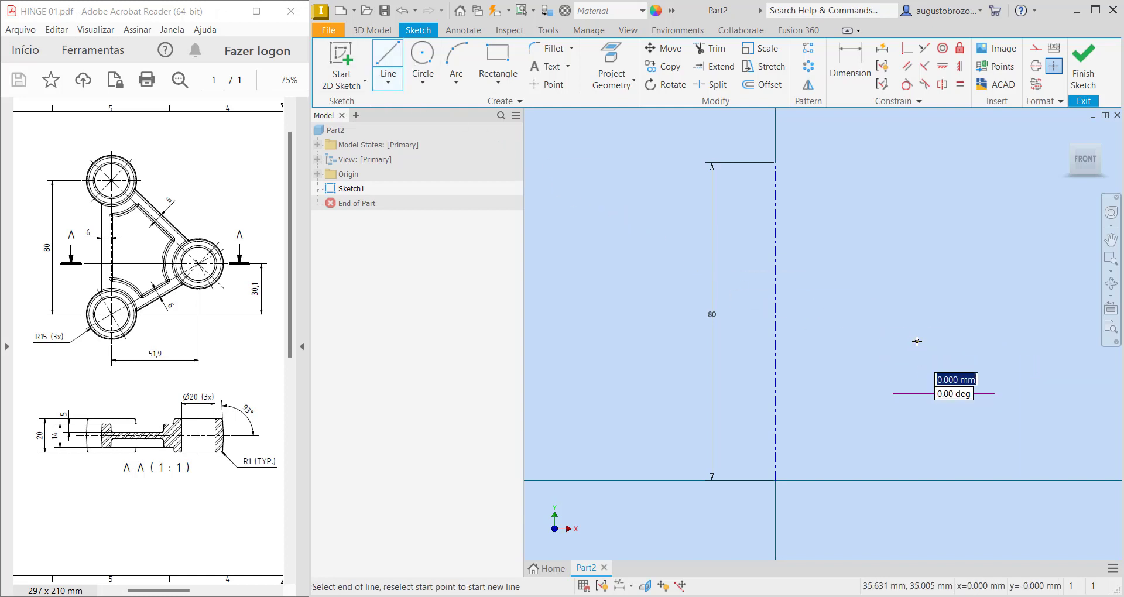
click(918, 429)
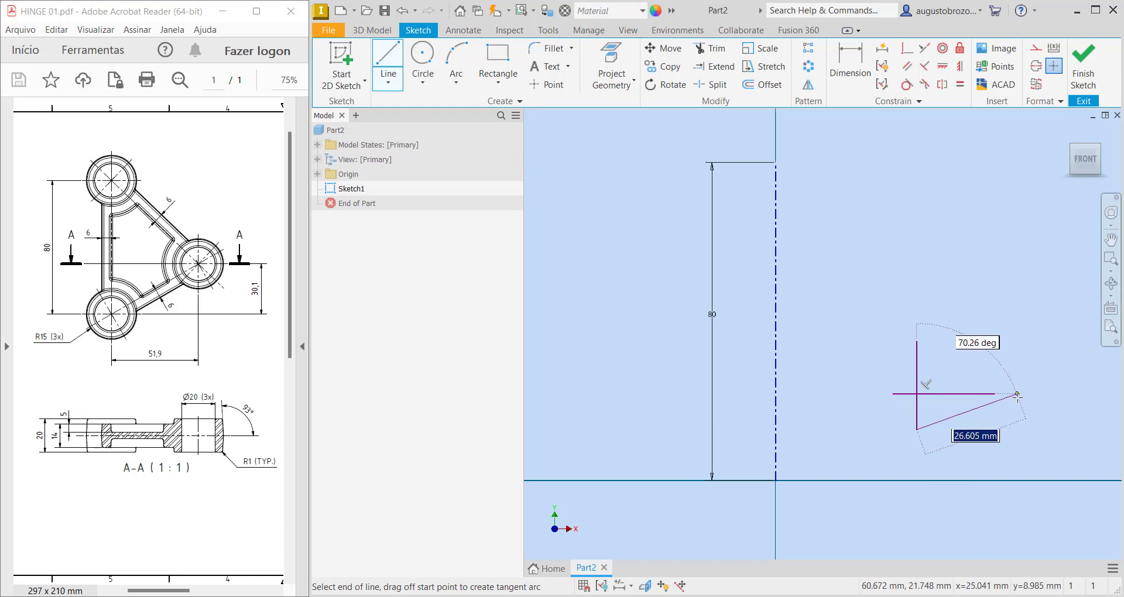
key(Escape)
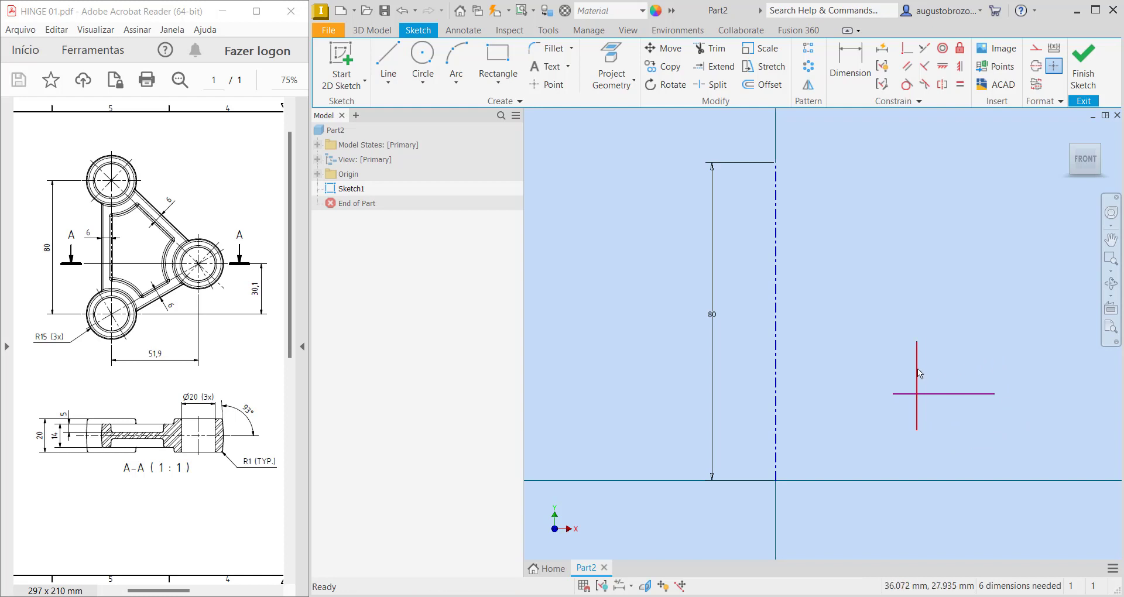
click(1037, 66)
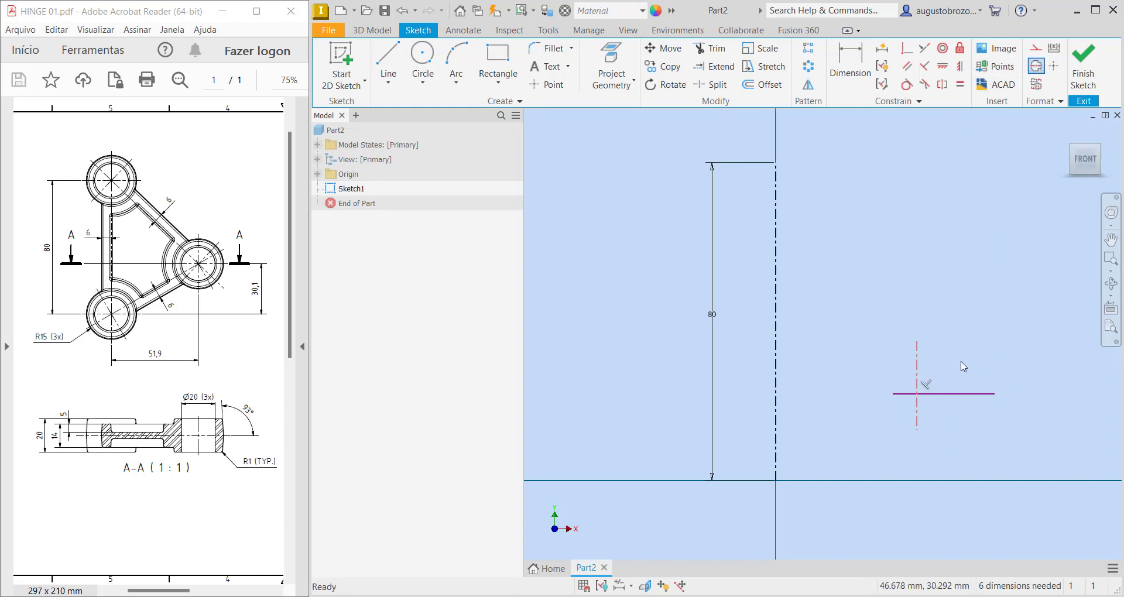
click(950, 391)
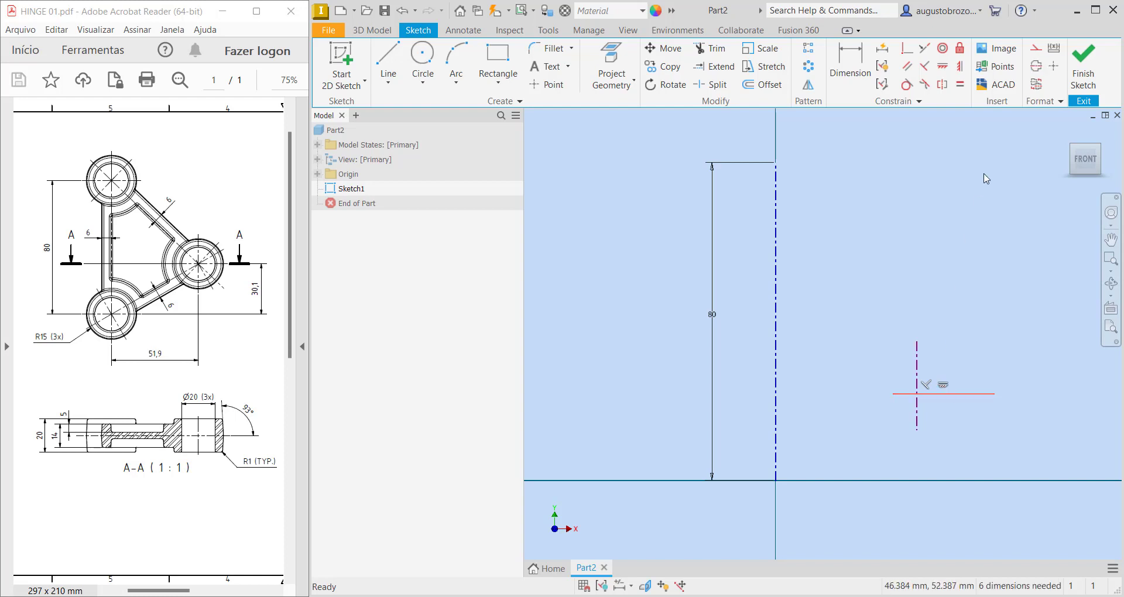
click(1036, 70)
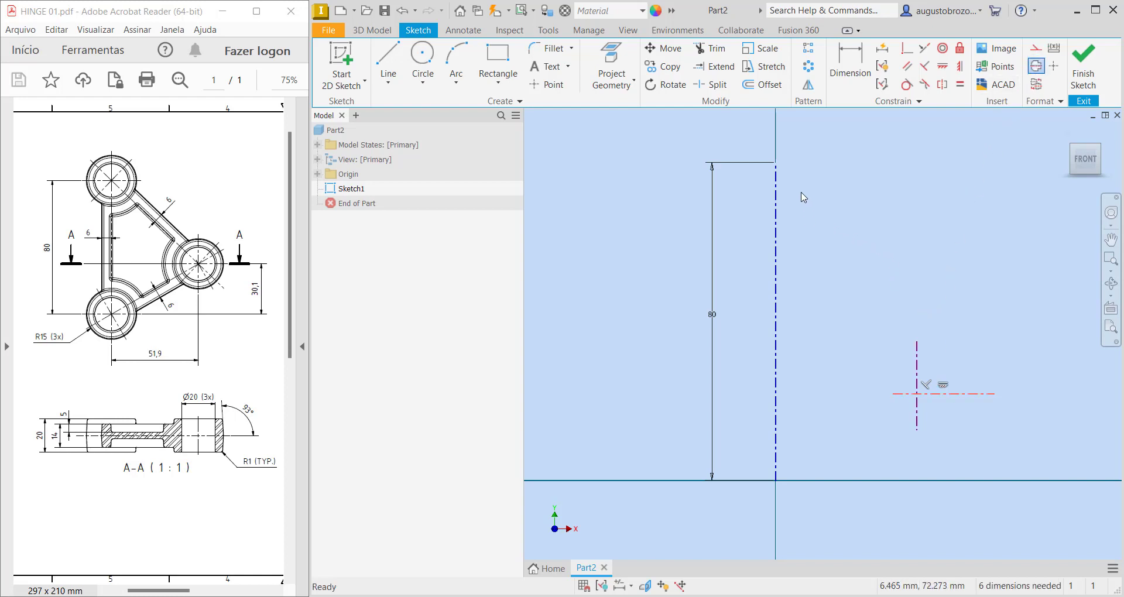
Make the short vertical and horizontal centerlines coincident at their midpoints.
click(907, 52)
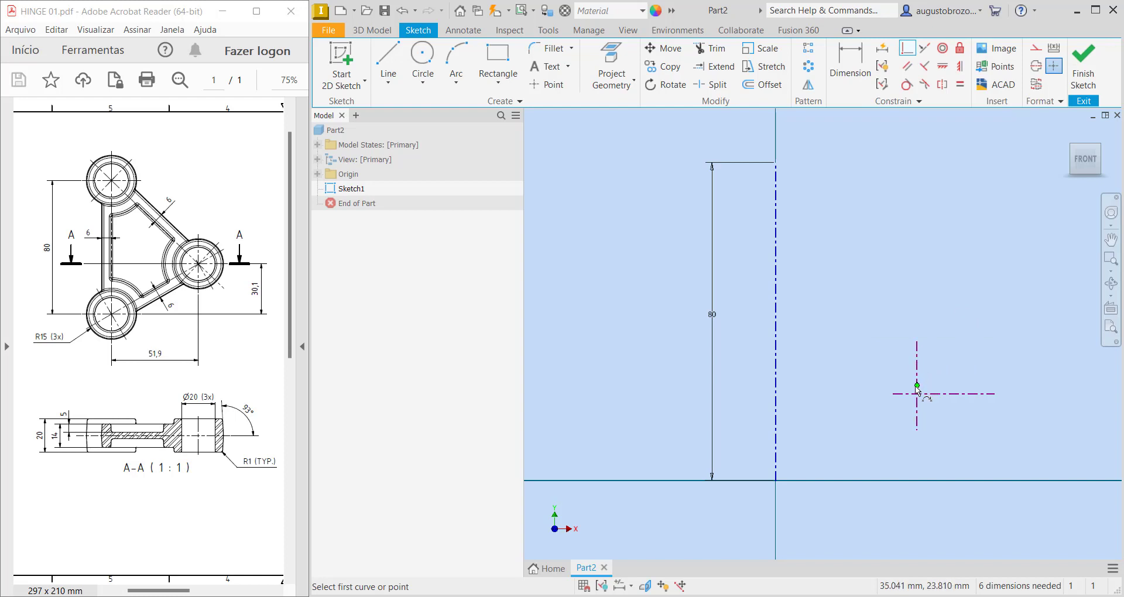
click(918, 387)
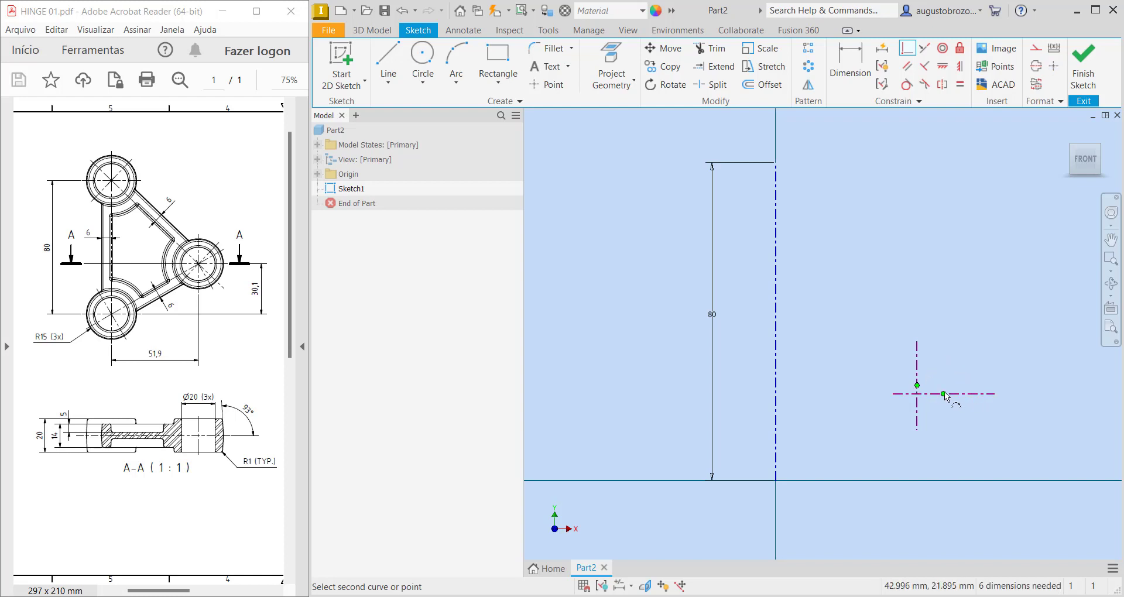
click(944, 394)
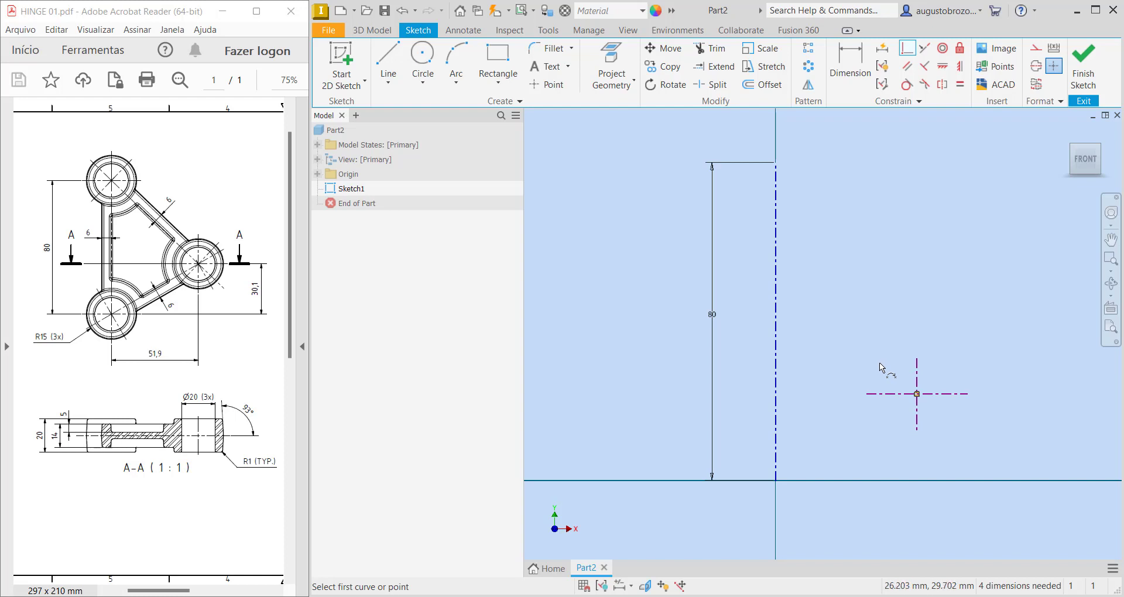
Dimension the right centre point 51.9 mm horizontally from the vertical centreline.
click(842, 78)
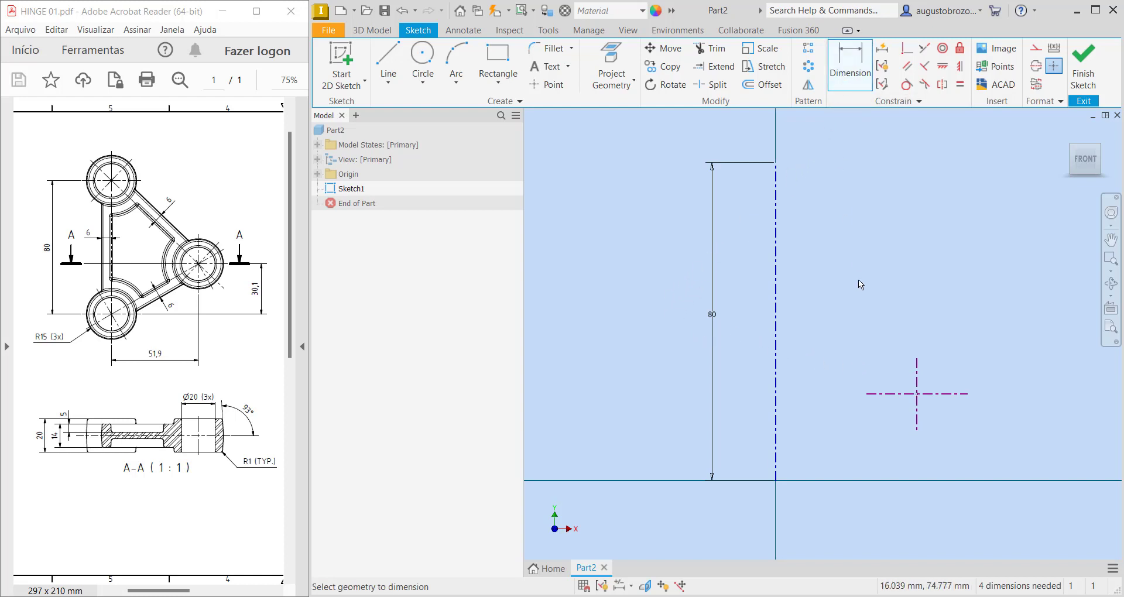
click(776, 476)
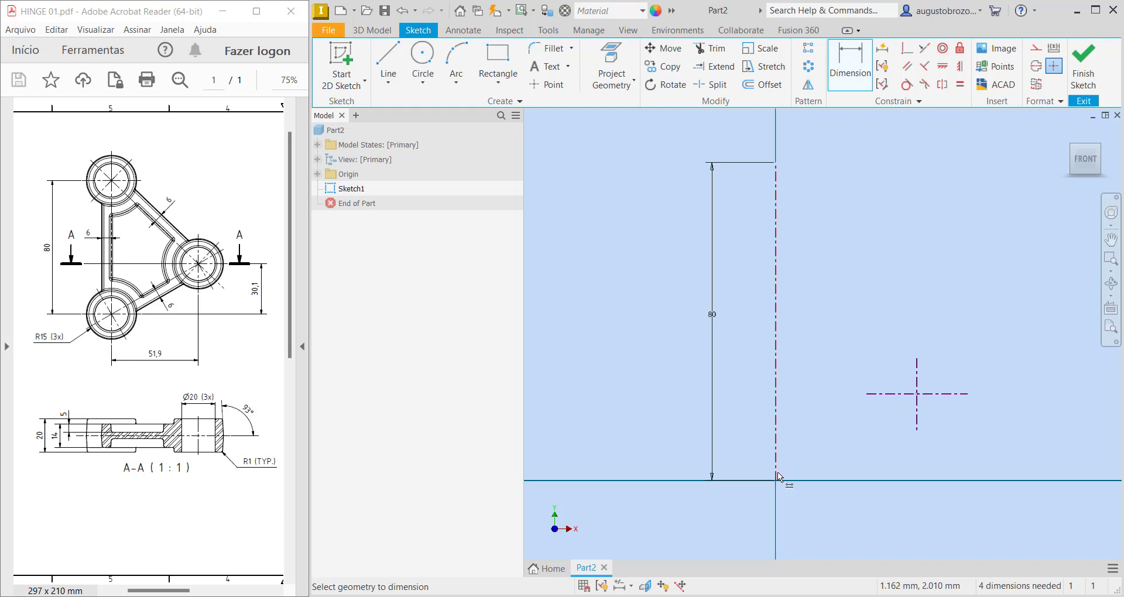
click(917, 430)
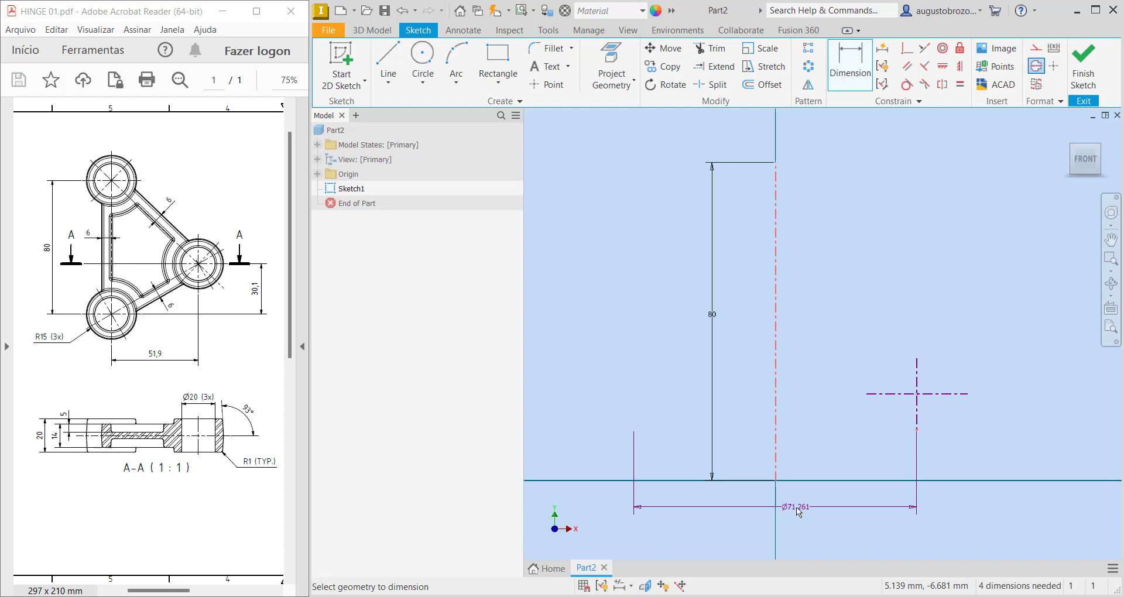
right_click(799, 513)
click(779, 393)
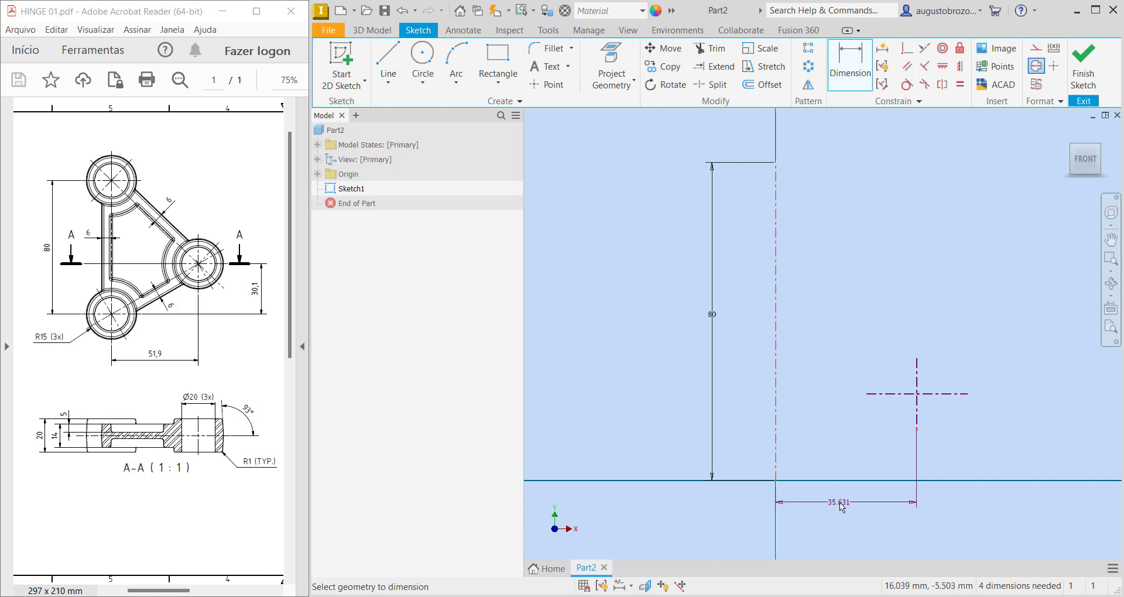
click(843, 507)
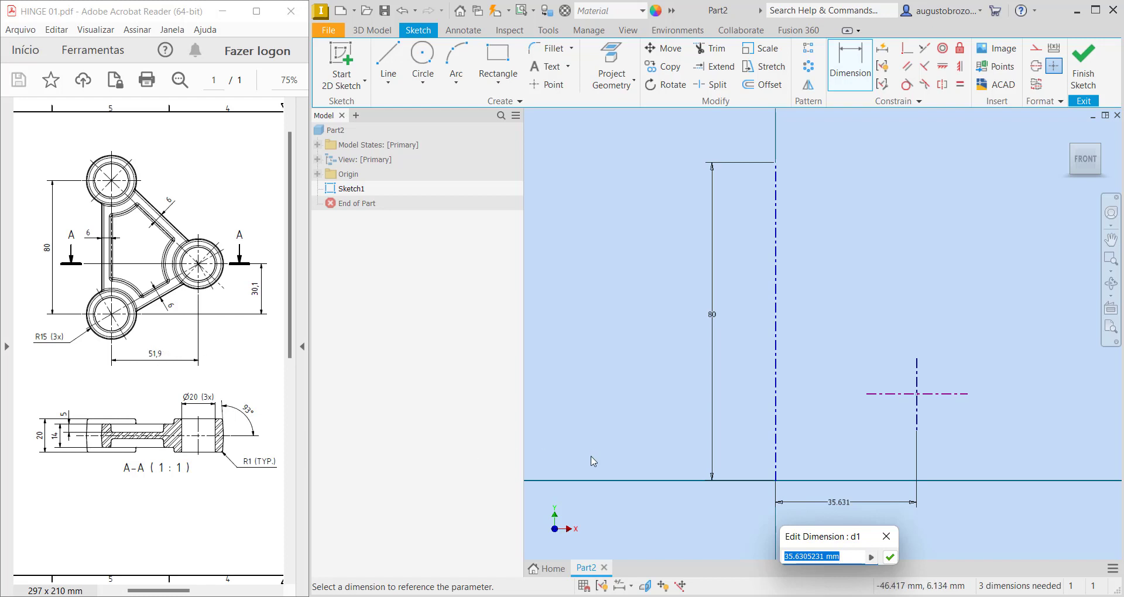
text(51,9)
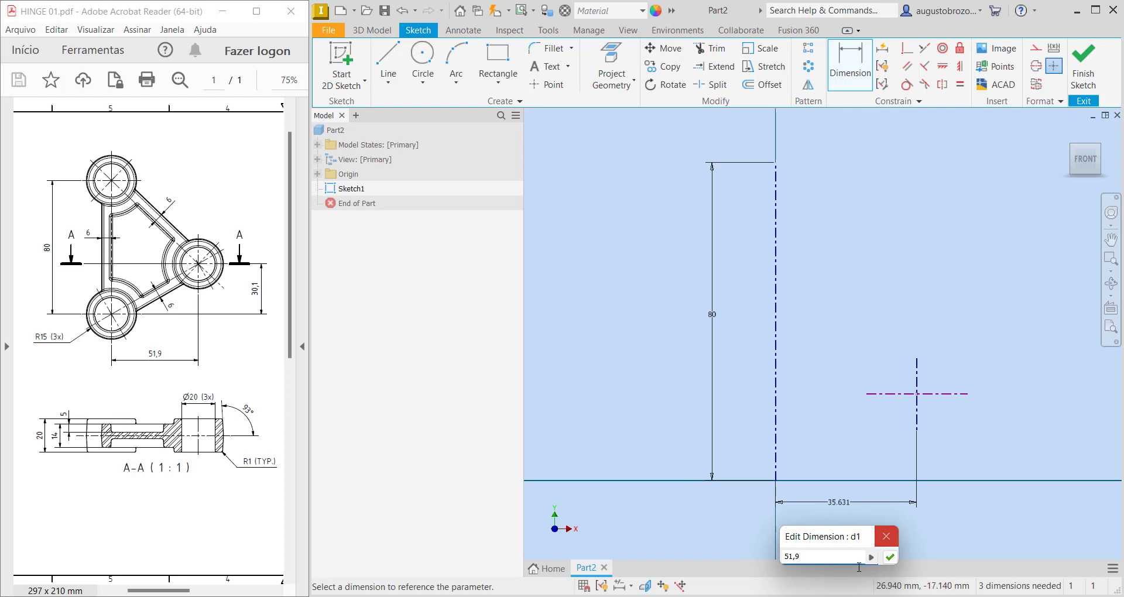
click(891, 557)
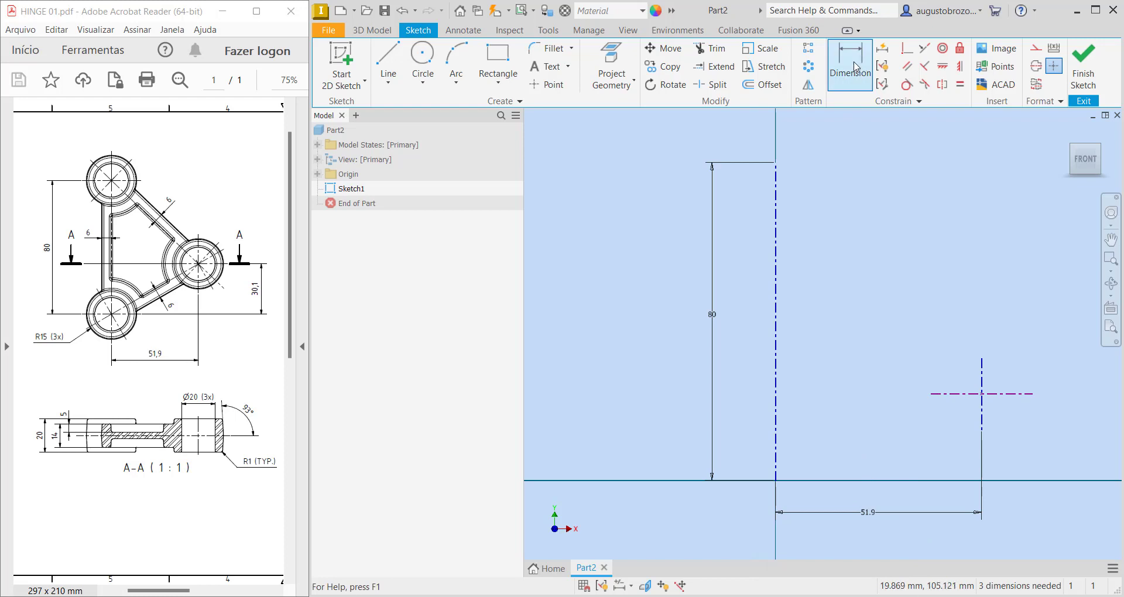
Dimension the right centre point 30.1 mm vertically above the base line.
click(778, 481)
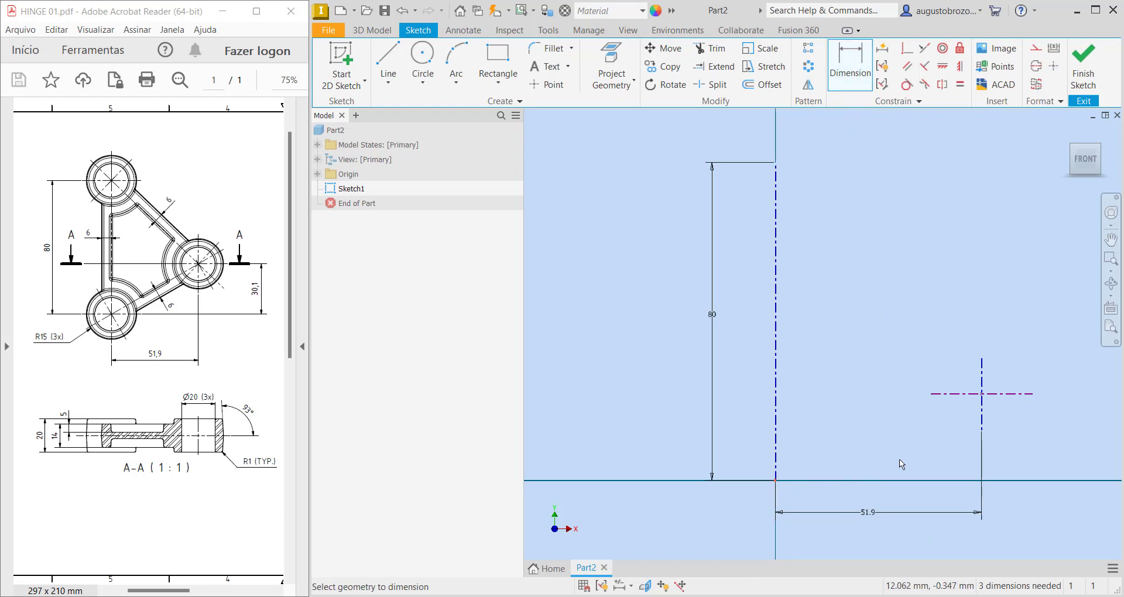
click(1030, 395)
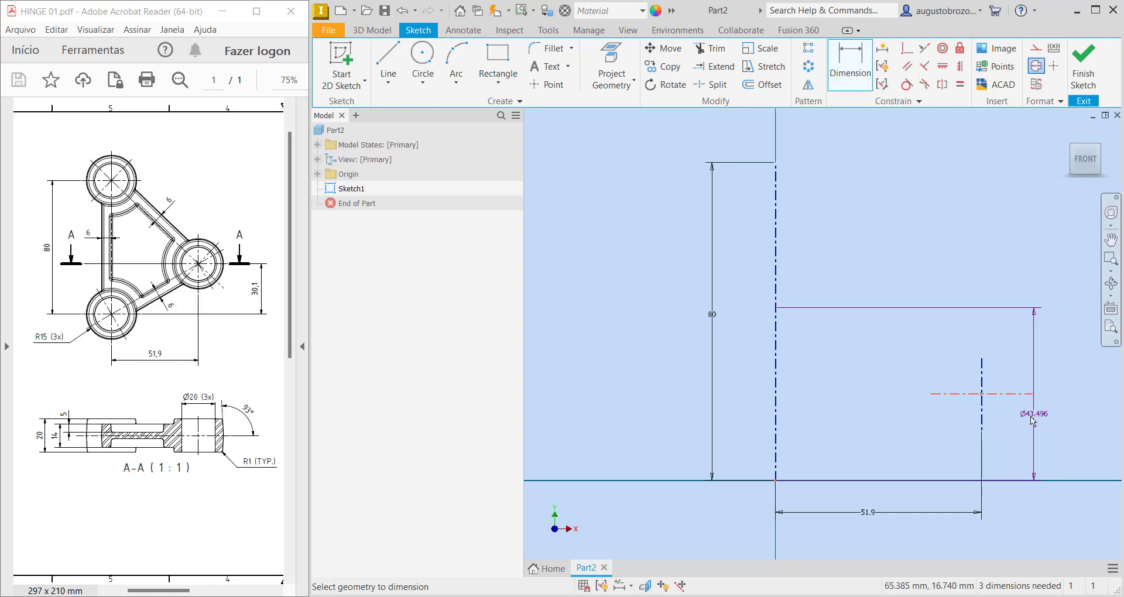
right_click(915, 423)
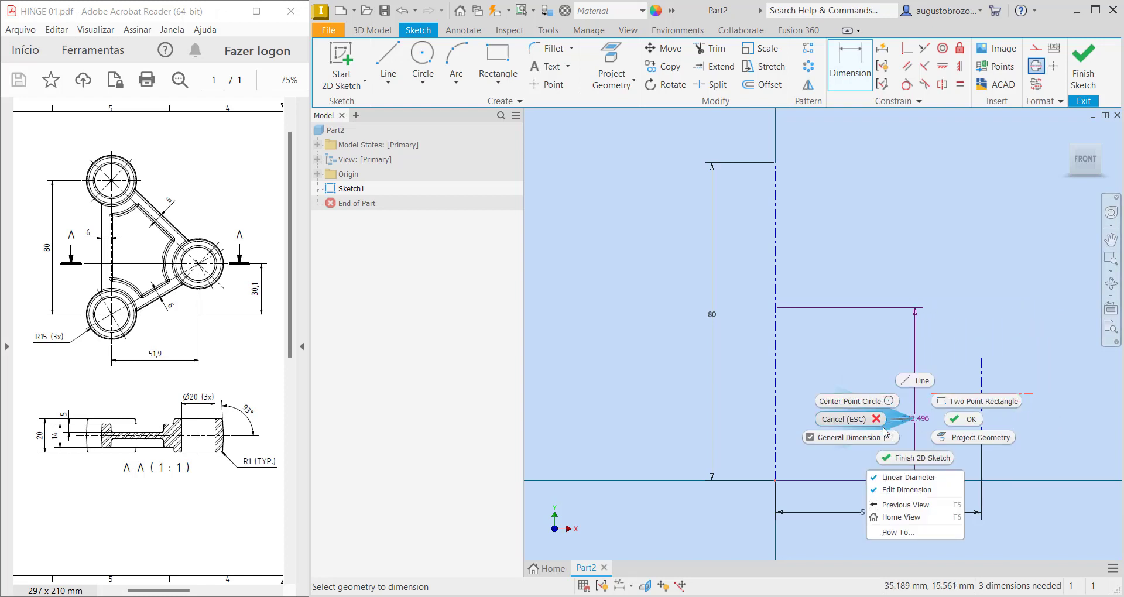
click(888, 479)
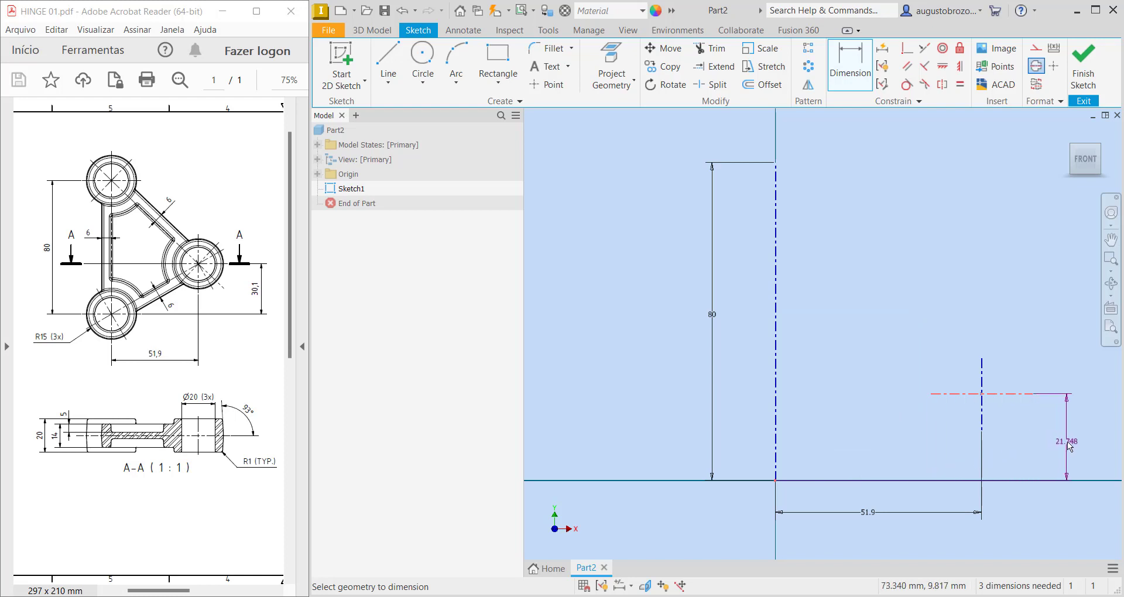
click(1067, 445)
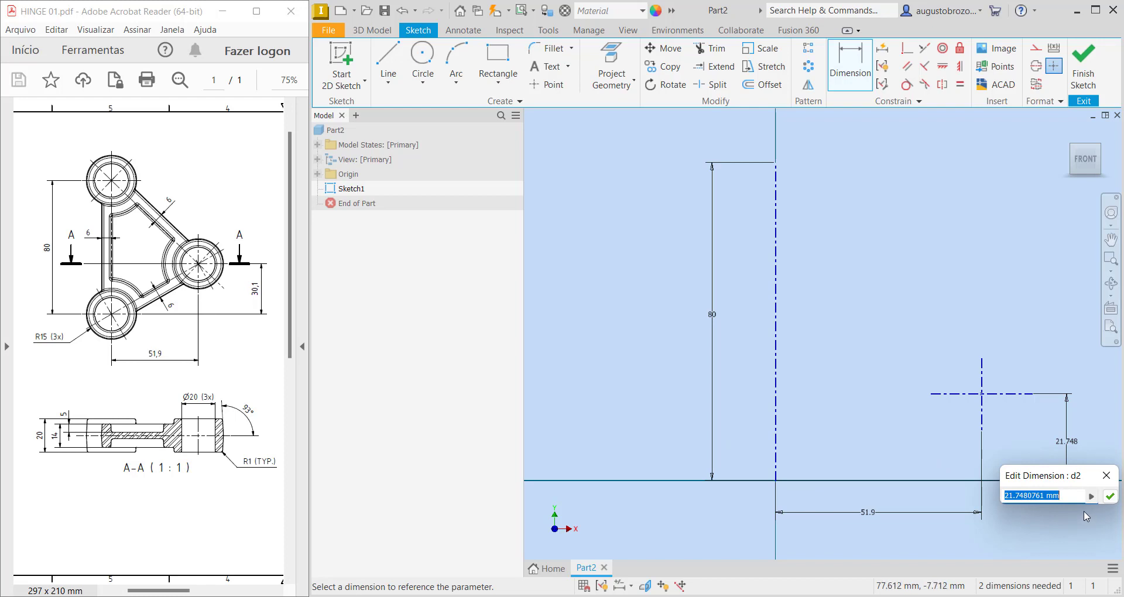
text(30,1)
click(1111, 497)
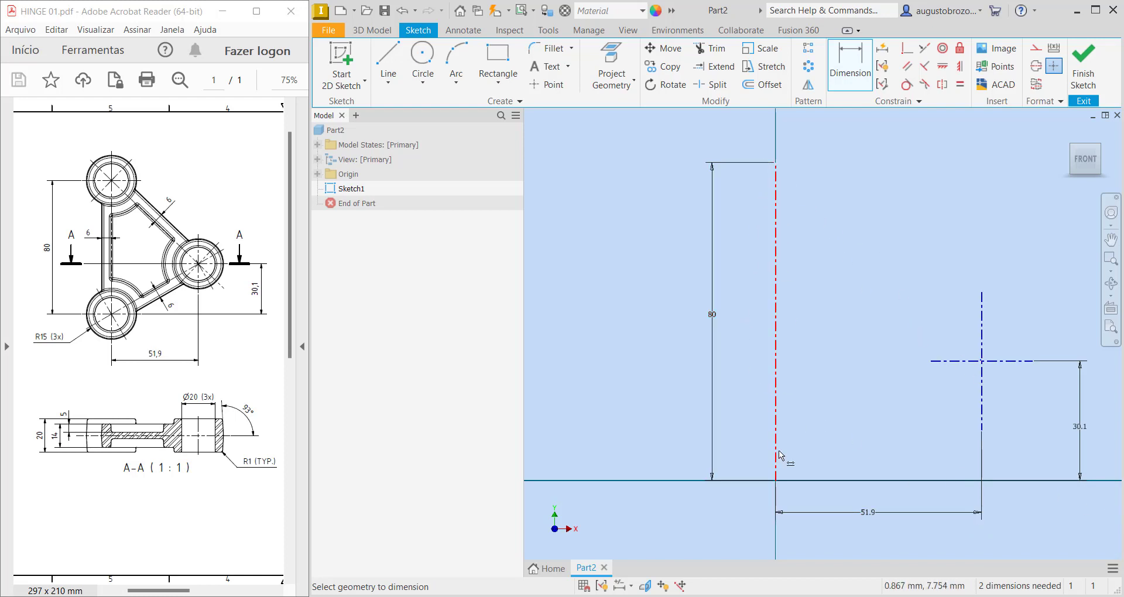
Draw 30 mm centre-point circles at the origin, the top point and the right centre point.
click(423, 56)
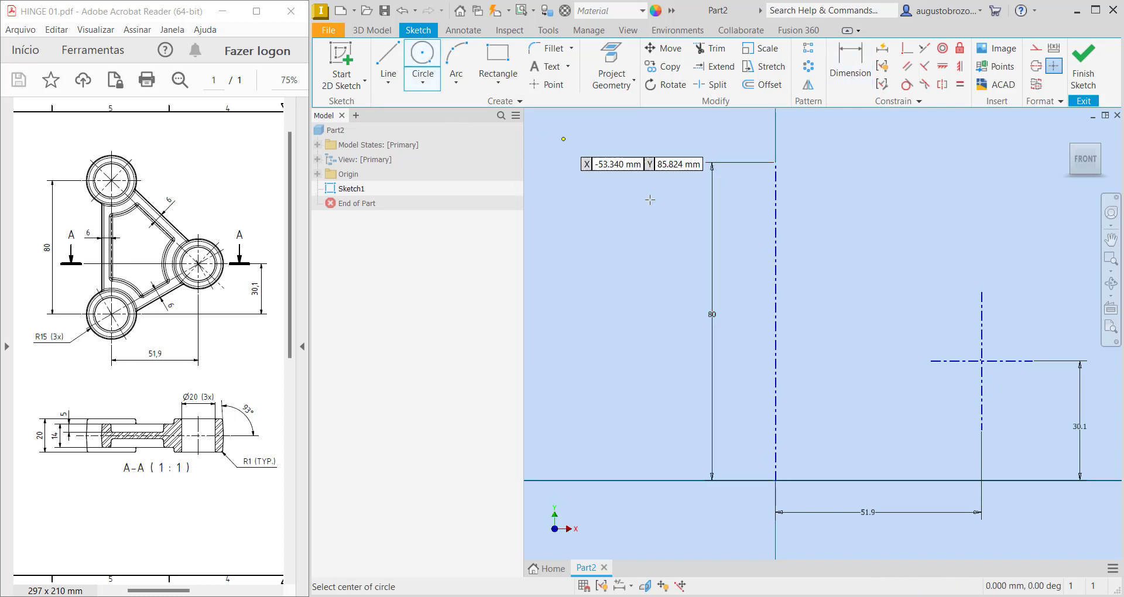
click(775, 480)
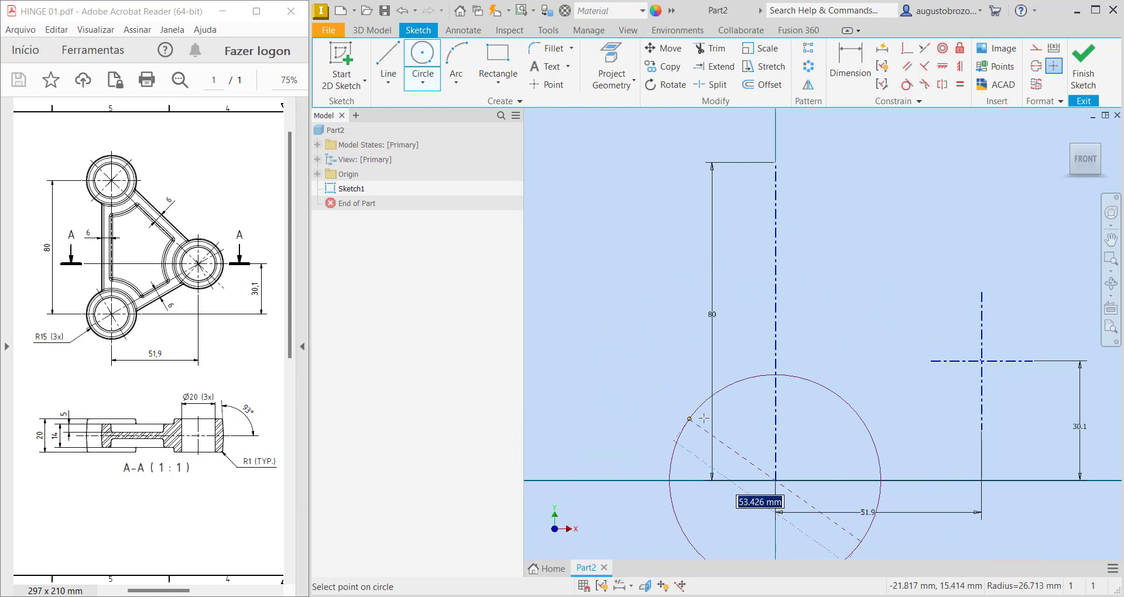
text(30)
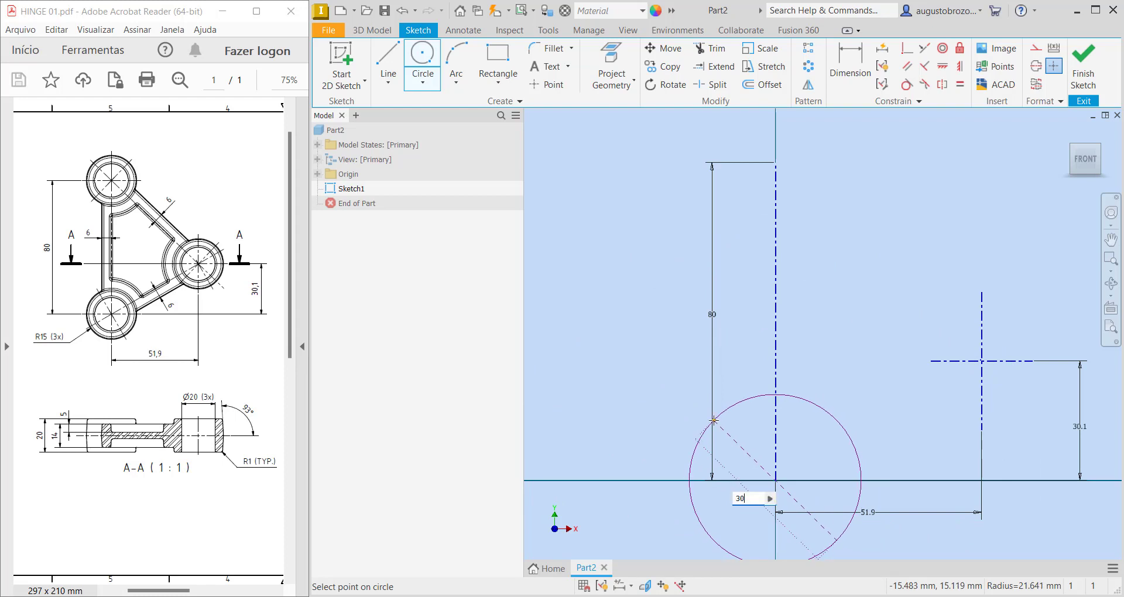
key(Return)
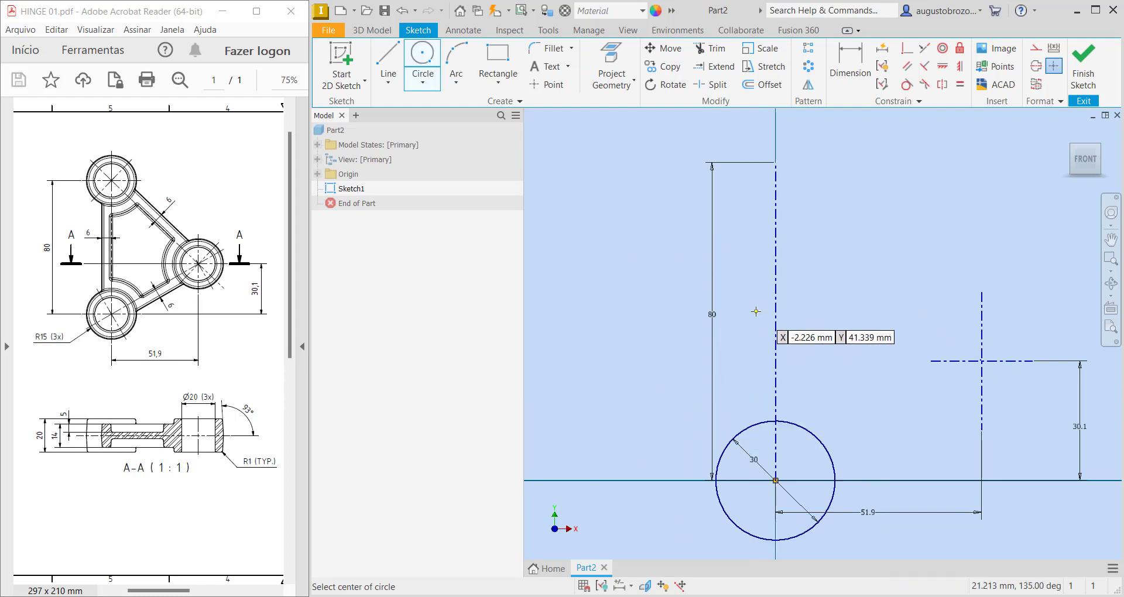
click(776, 162)
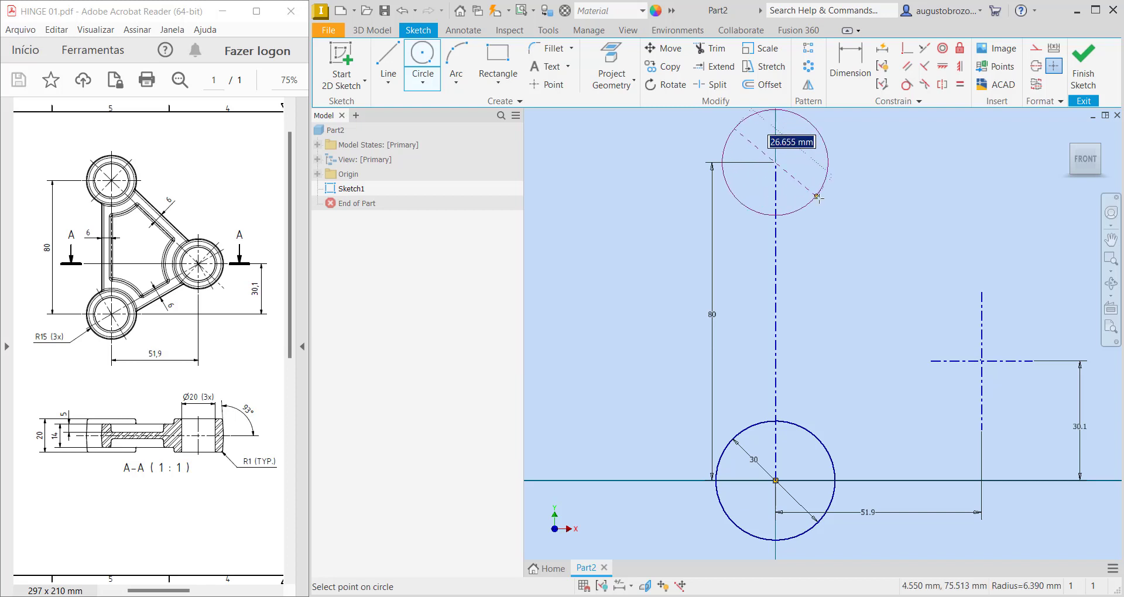
text(30)
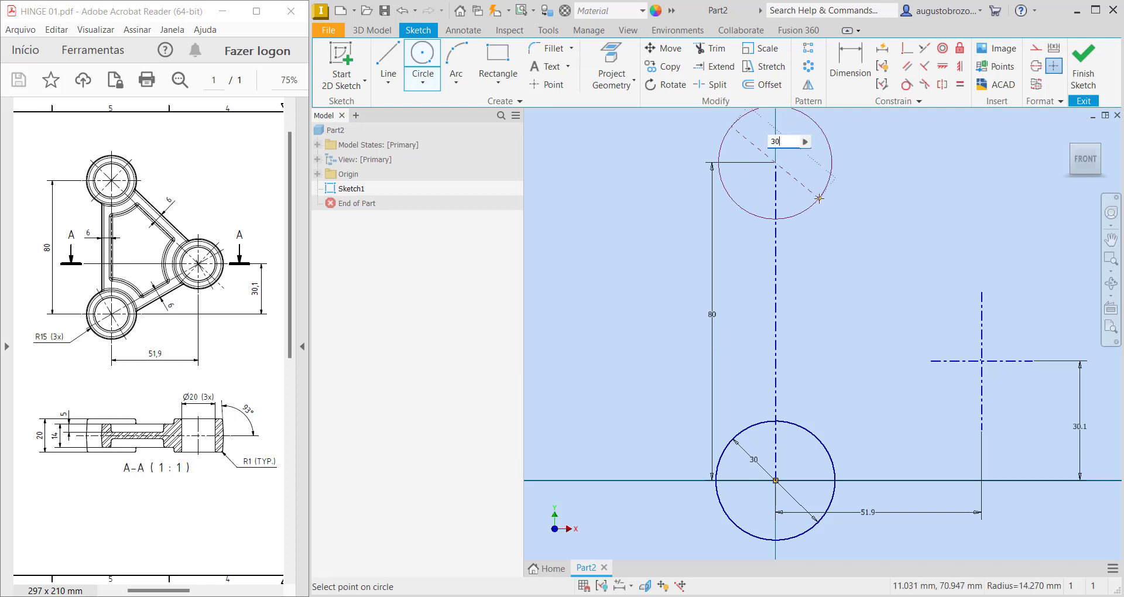
key(Return)
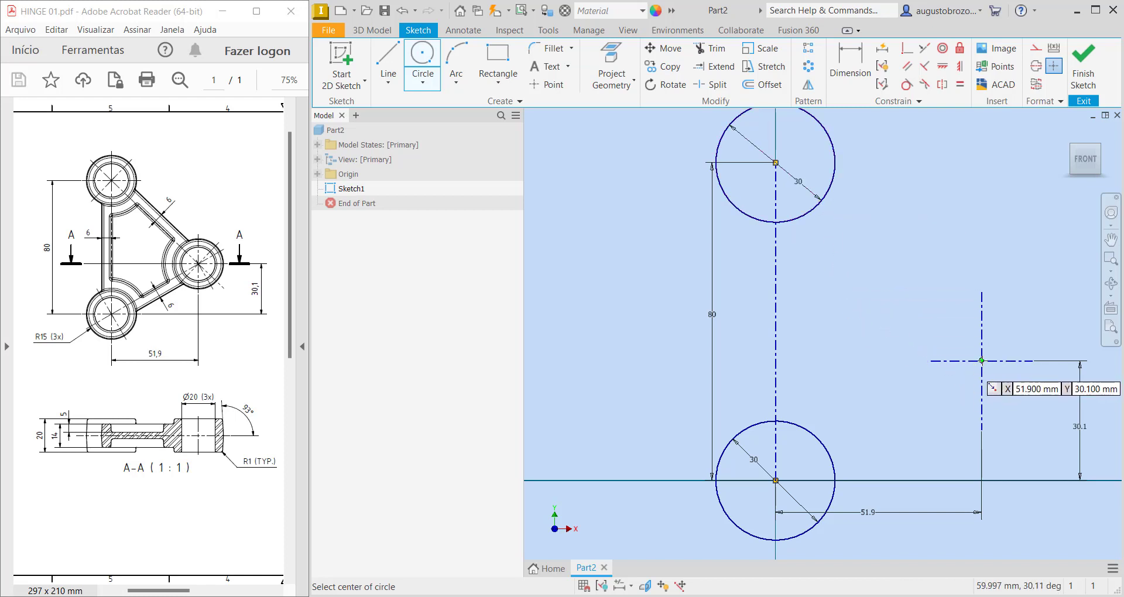
click(982, 360)
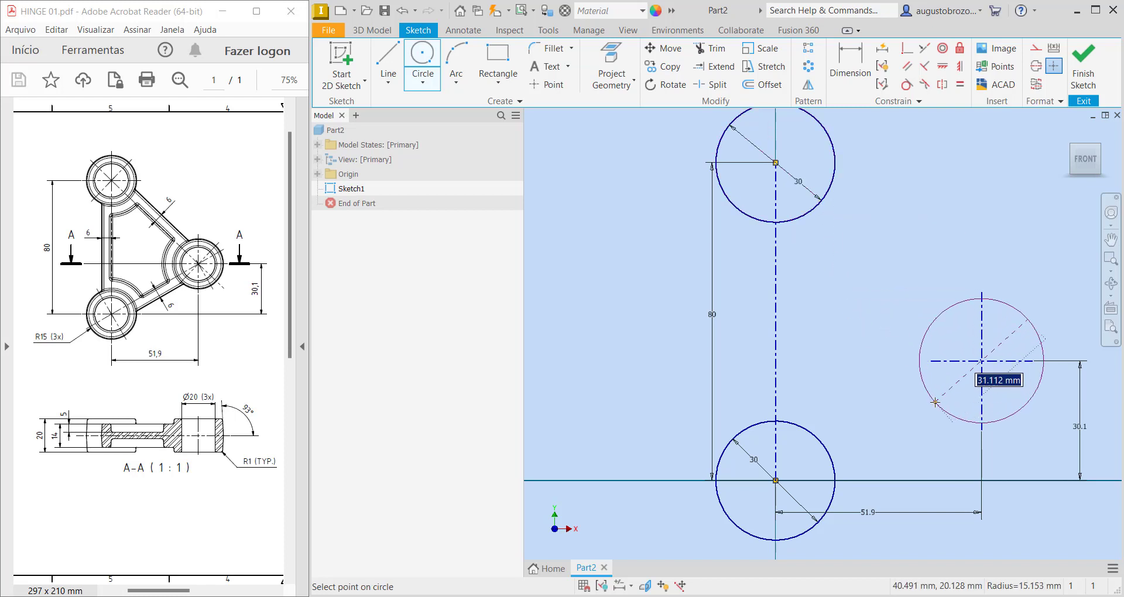
text(30)
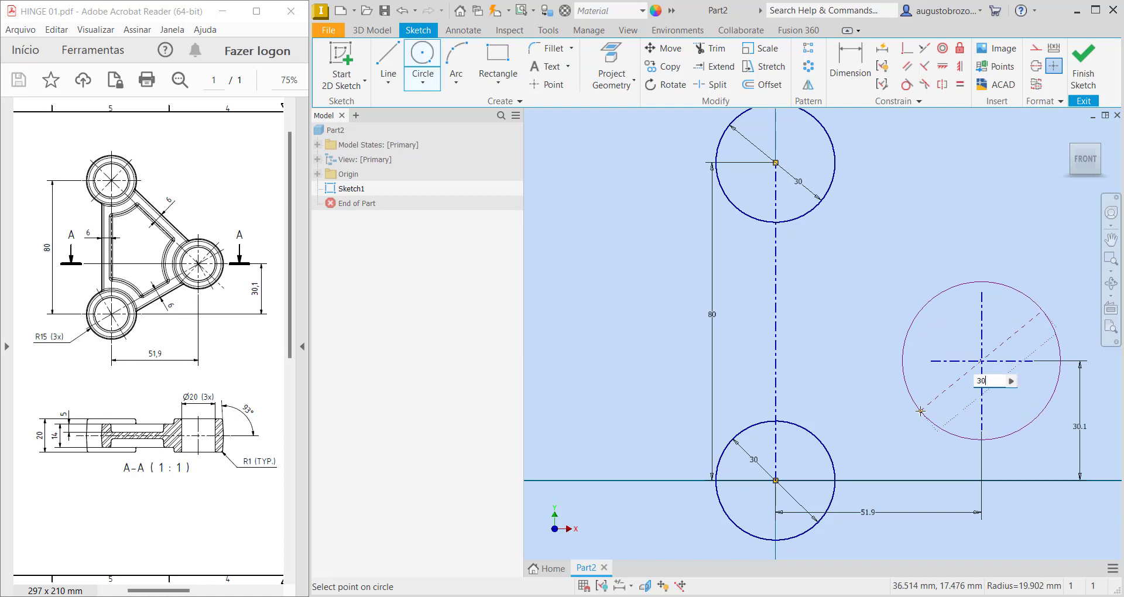
key(Return)
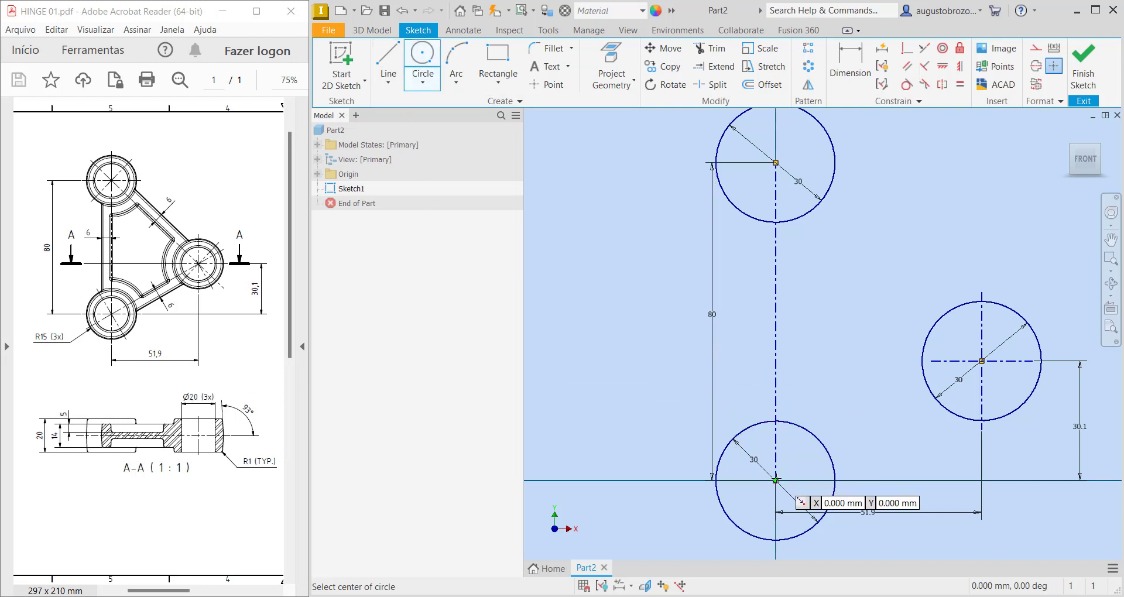
click(776, 481)
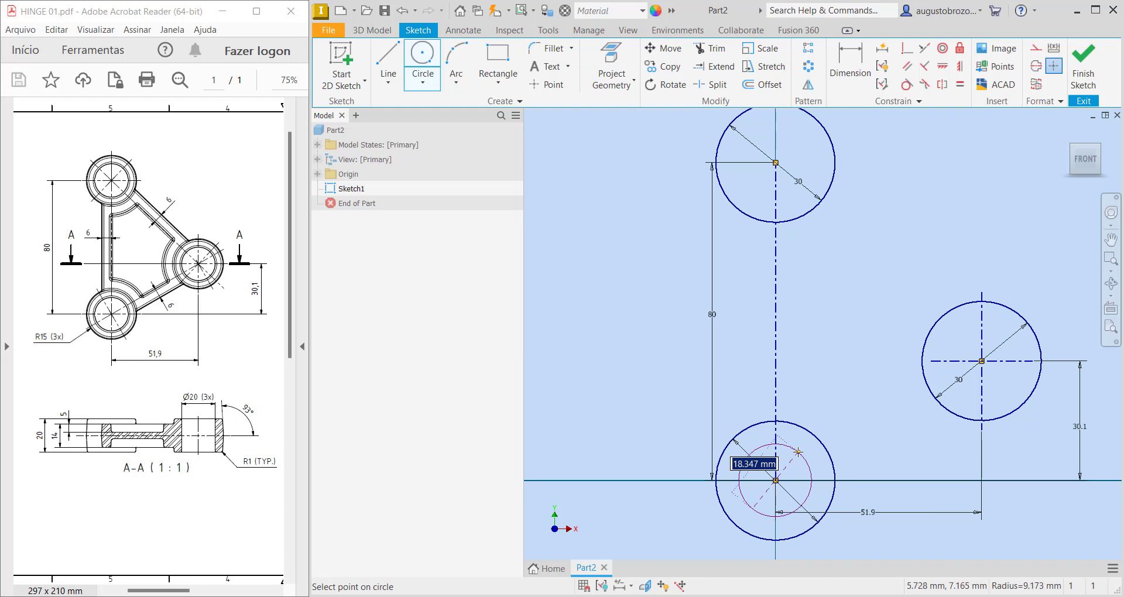
Add concentric 20 mm circles inside the bottom, top and right 30 mm circles.
text(20)
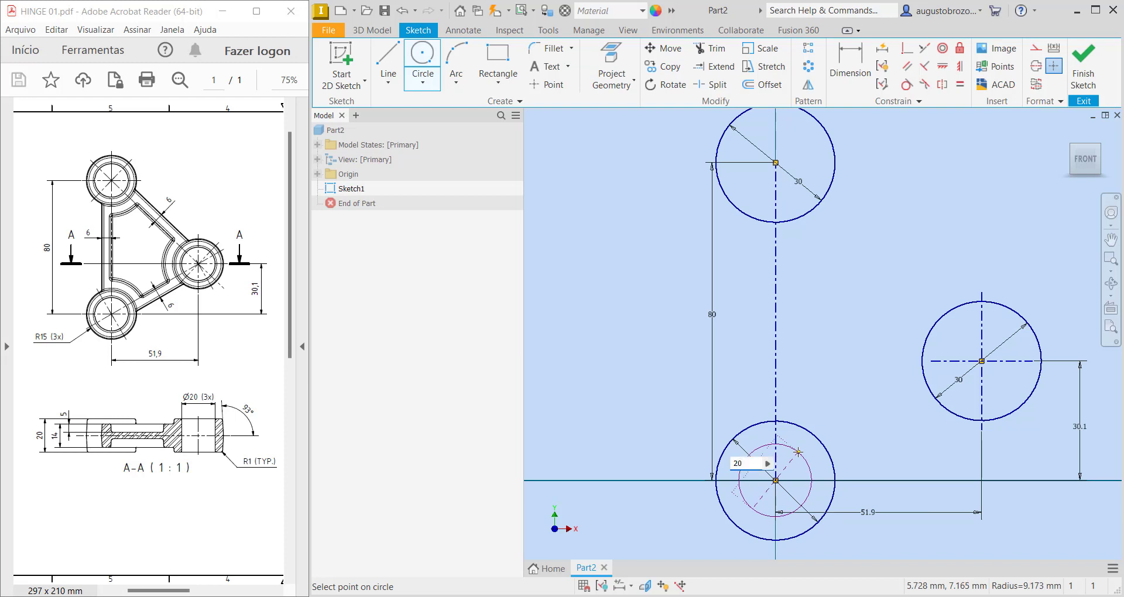
key(Return)
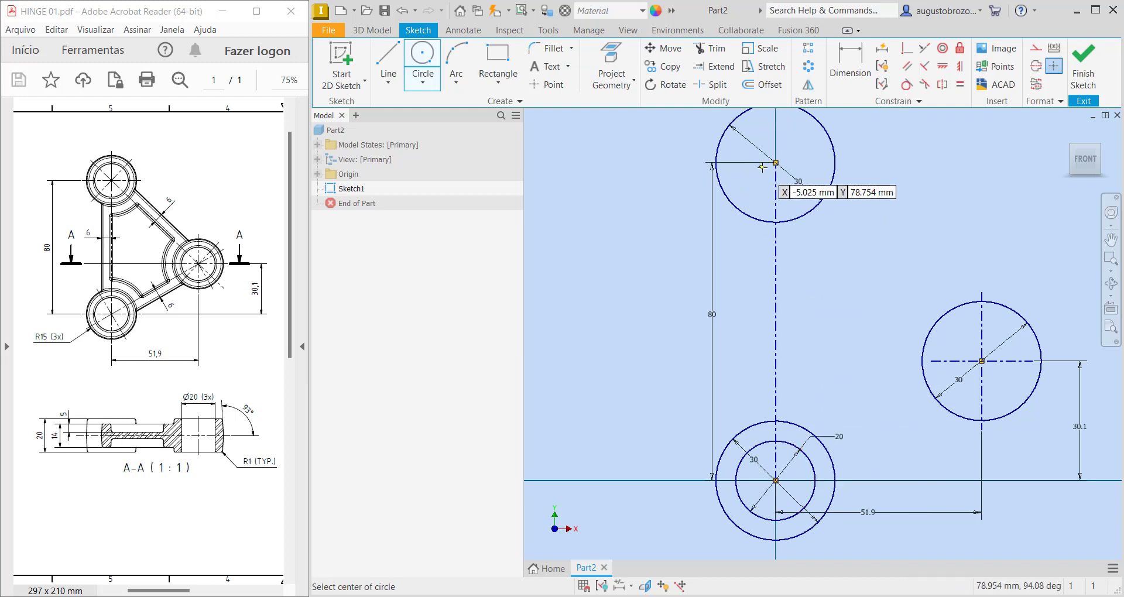
click(776, 163)
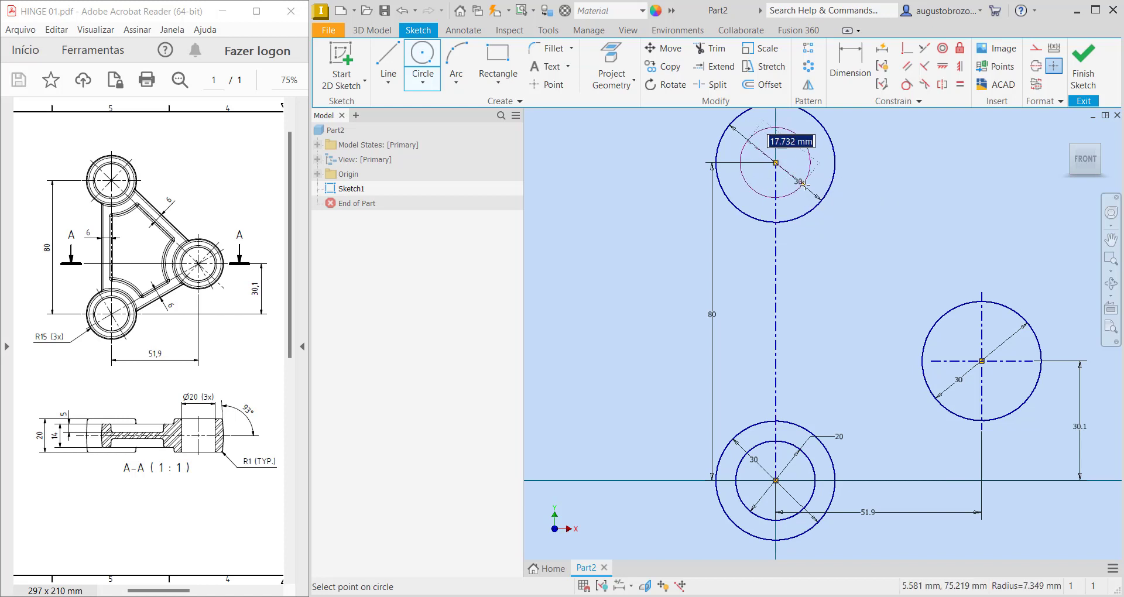
text(20)
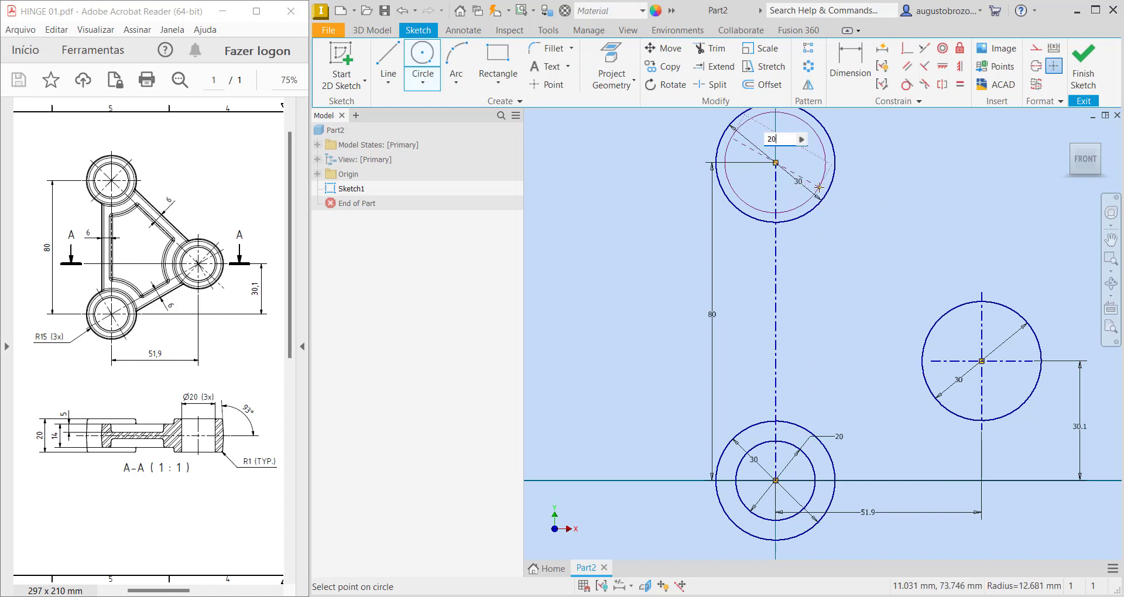
key(Return)
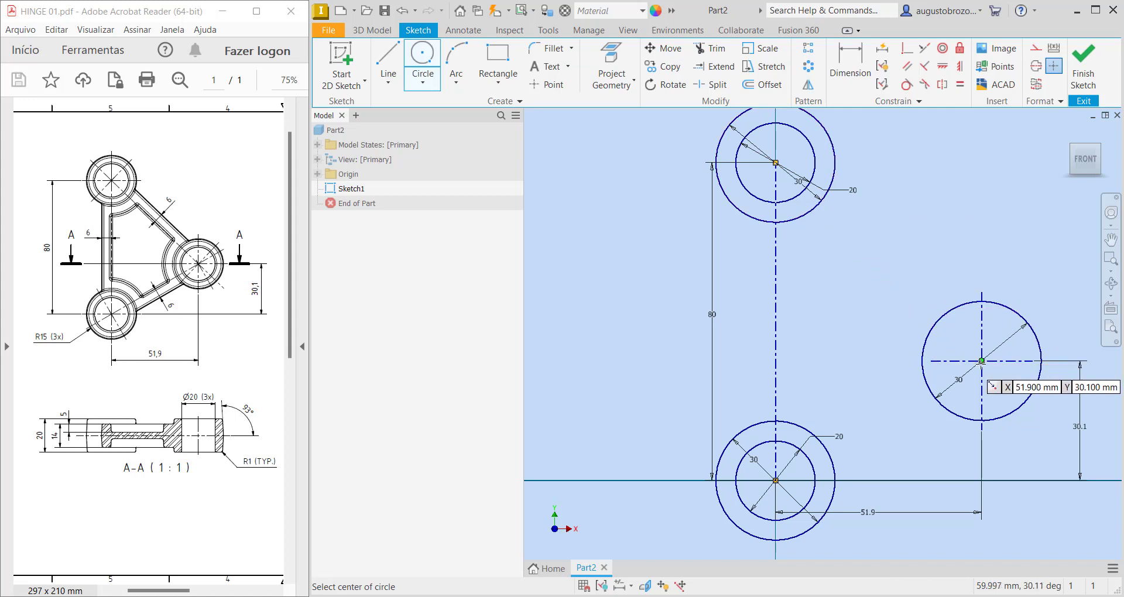
click(982, 361)
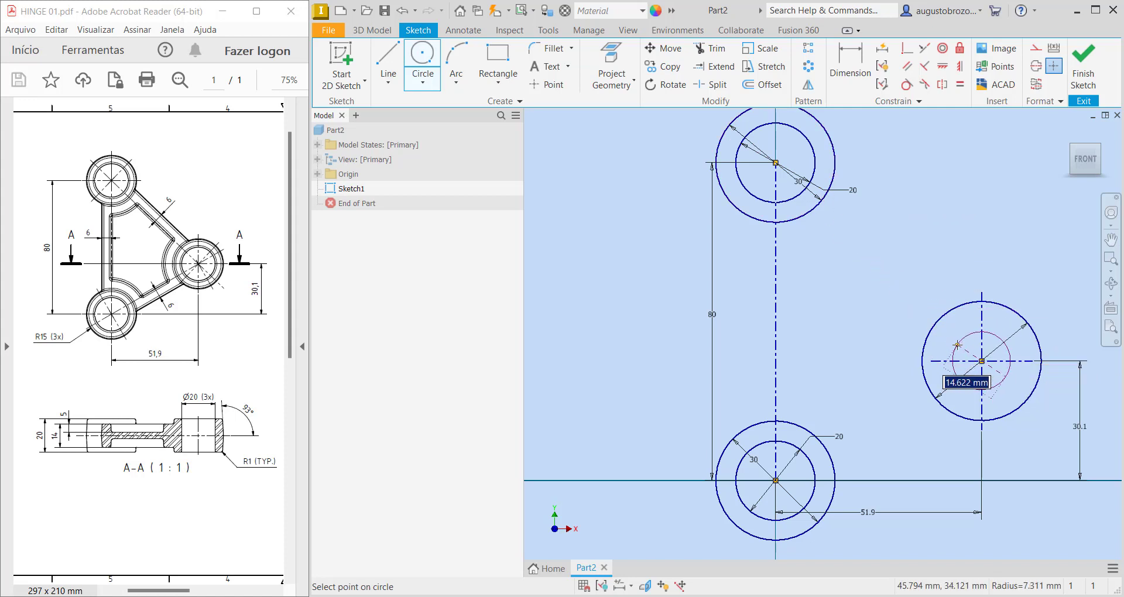
text(20)
key(Return)
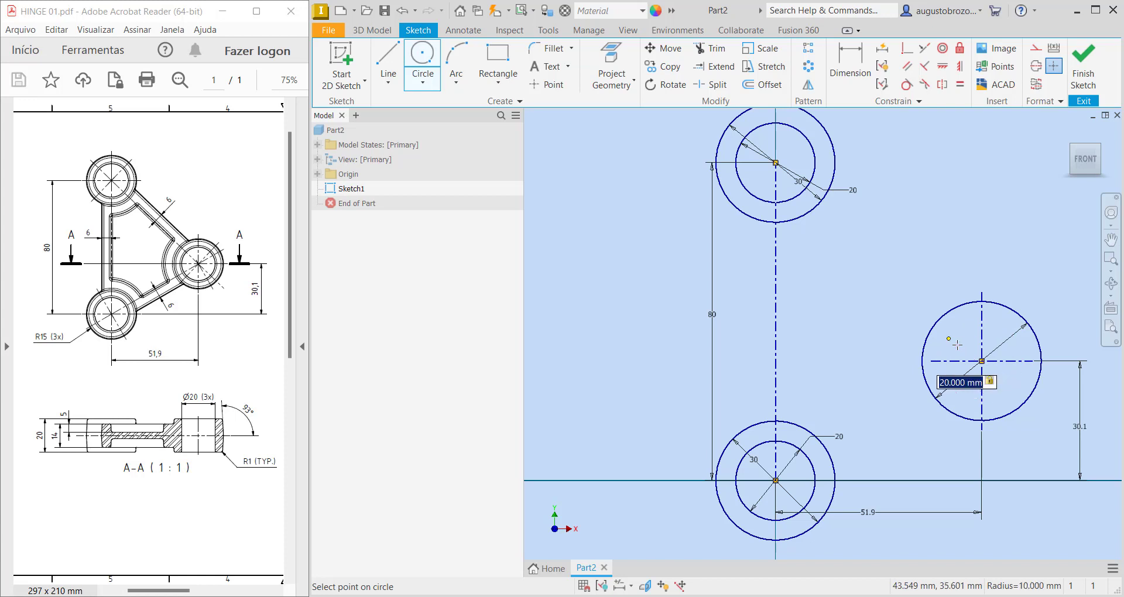
right_click(835, 283)
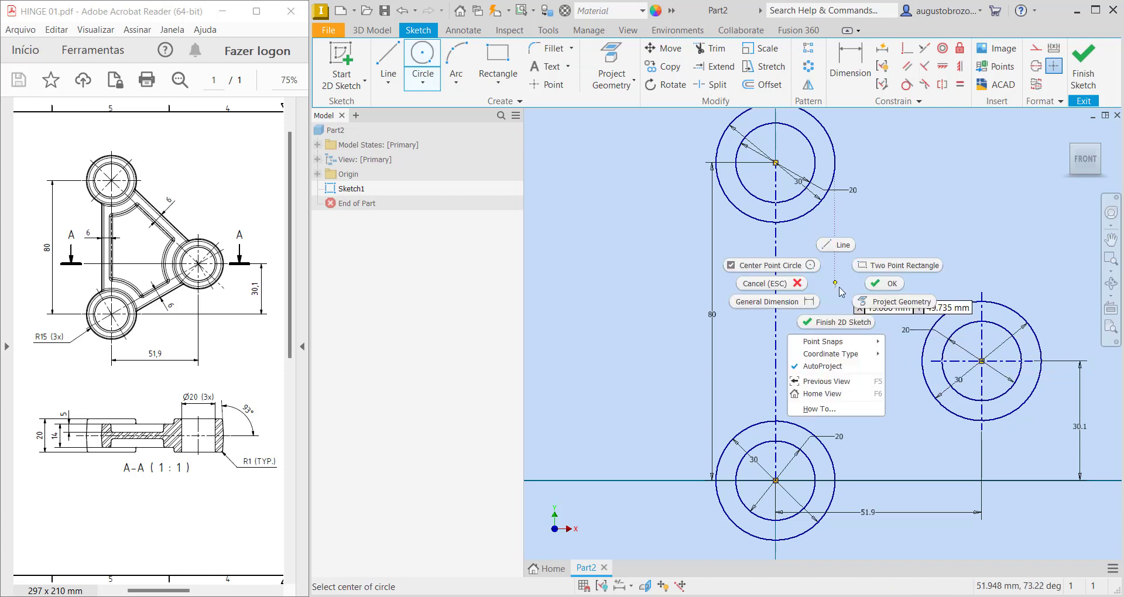
click(887, 284)
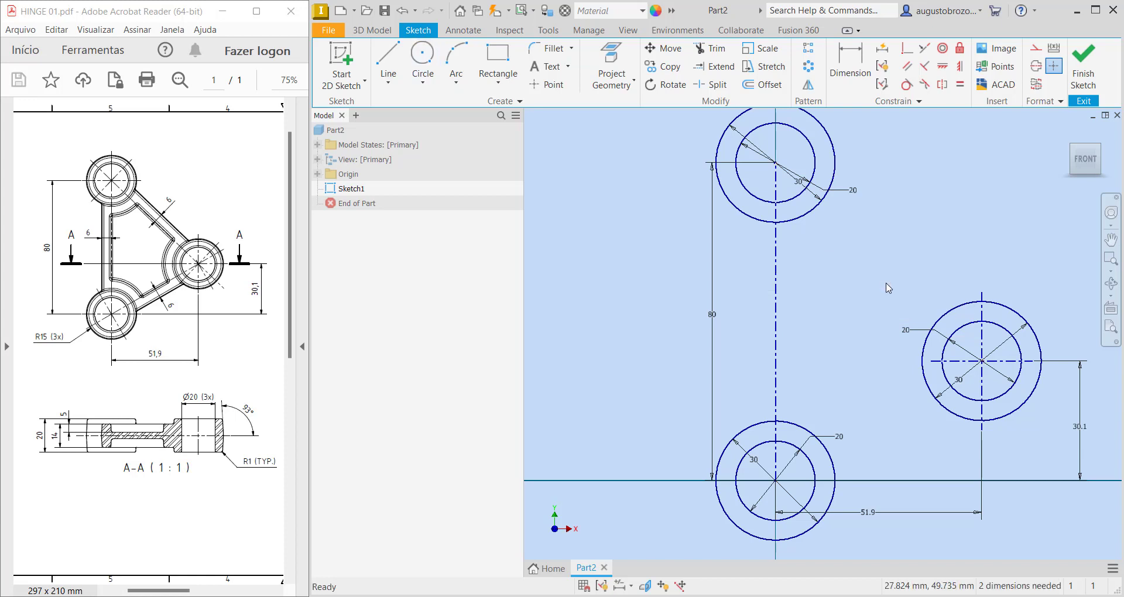
scroll(889, 288, down, 1)
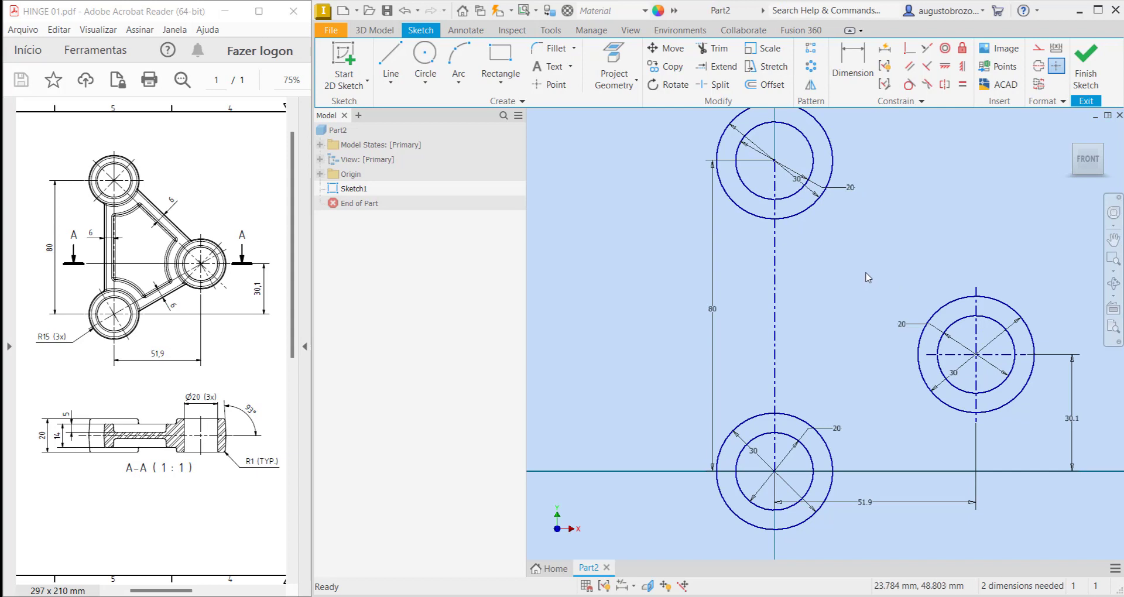
Exit Sketch1, return to the home isometric view and launch Extrude.
click(1083, 80)
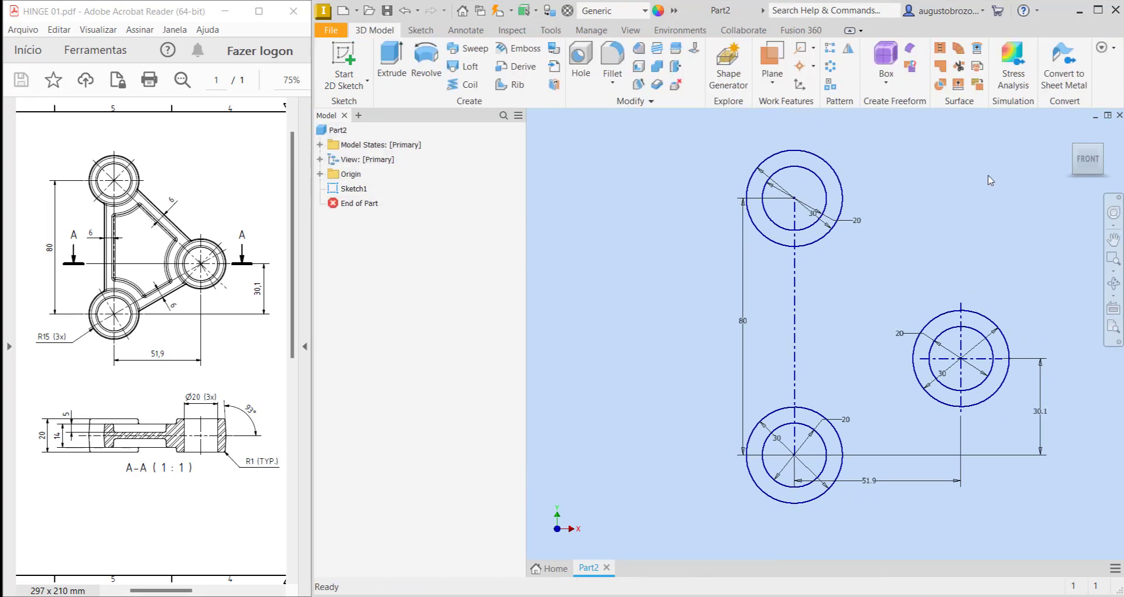
key(F2)
click(1072, 134)
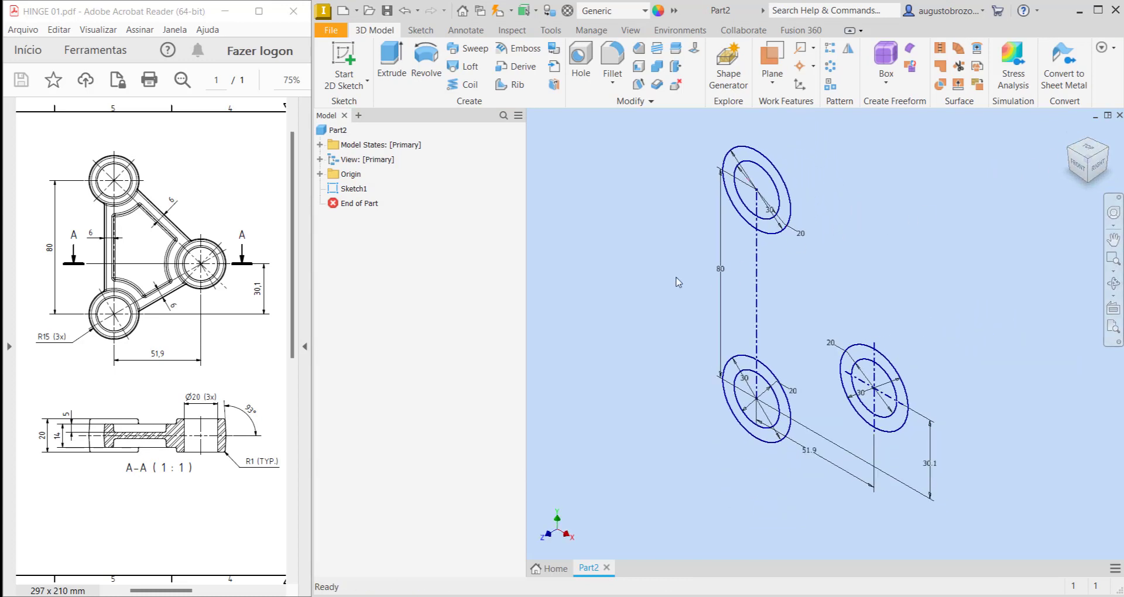
click(391, 67)
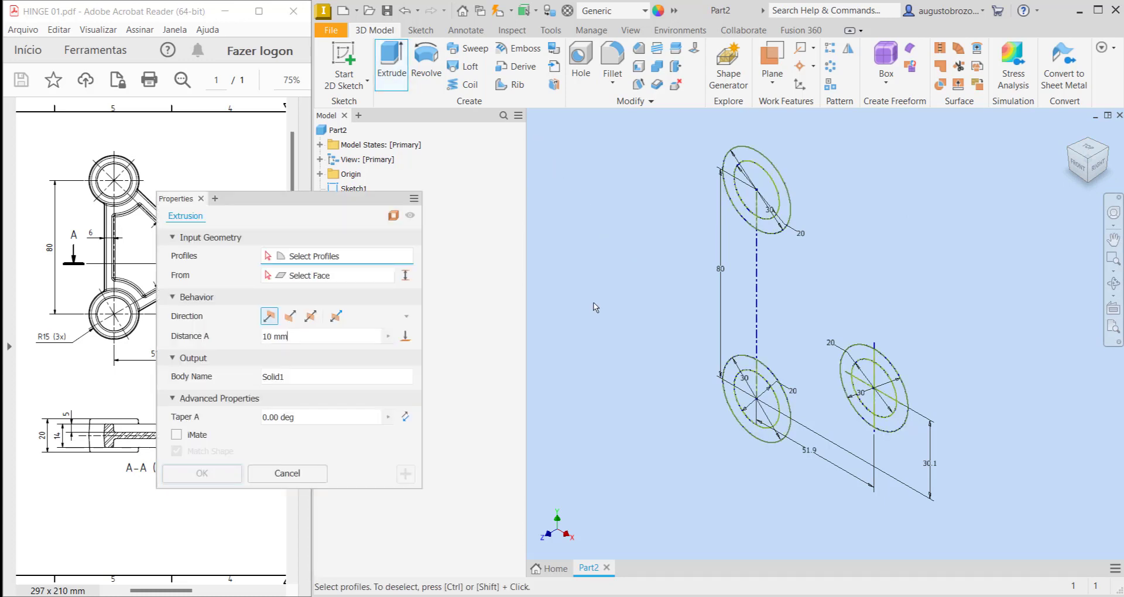
Extrude the three outer ring profiles, excluding their holes, symmetrically by 20 mm.
click(727, 195)
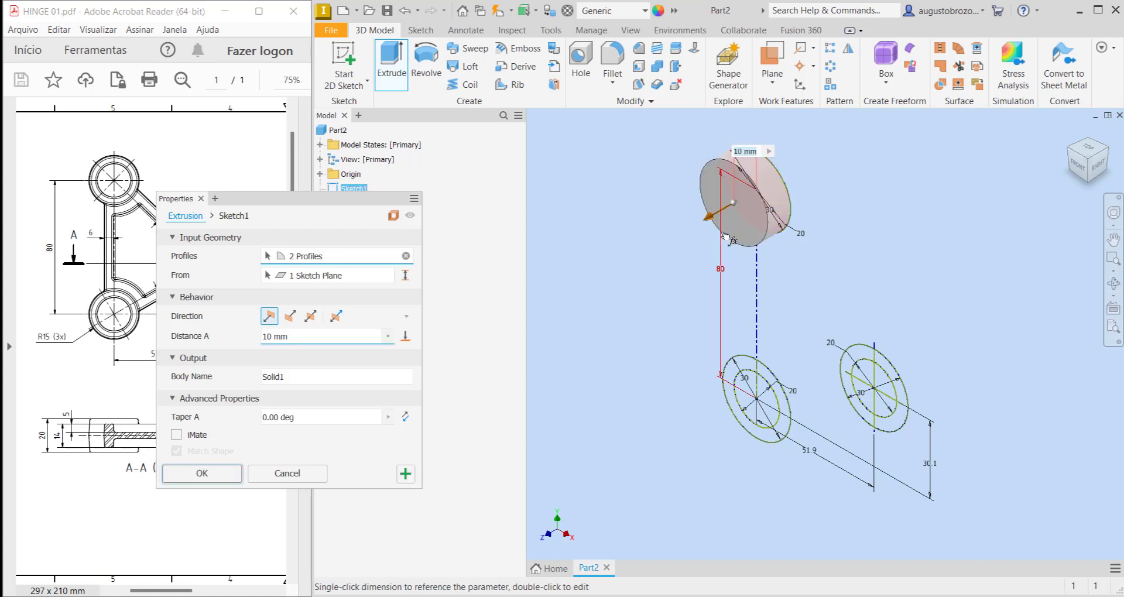
click(764, 188)
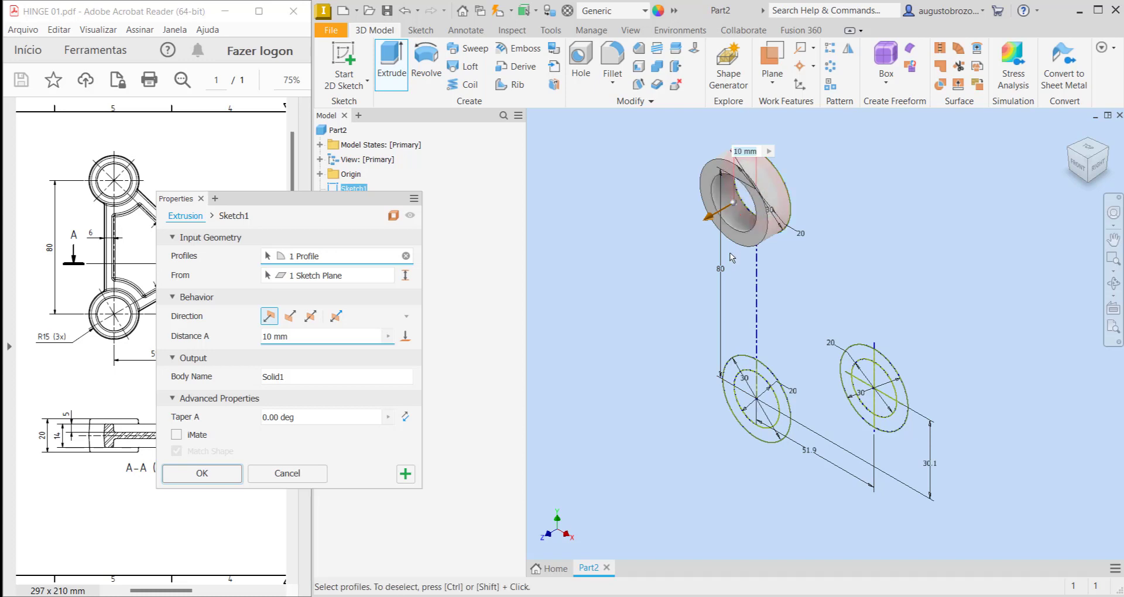
click(725, 397)
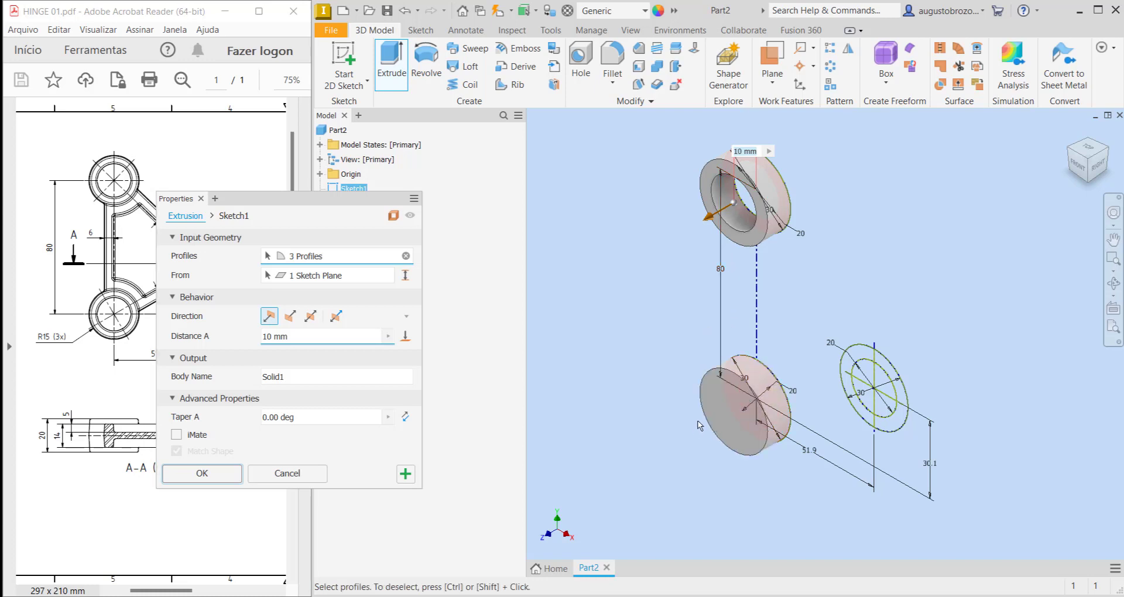
click(740, 401)
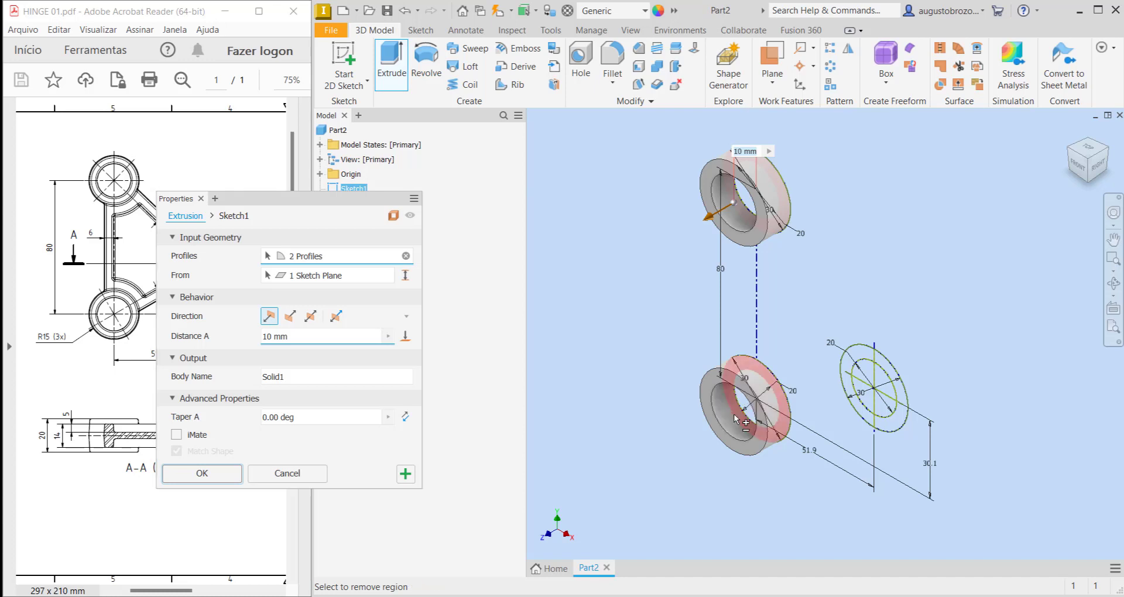
click(843, 377)
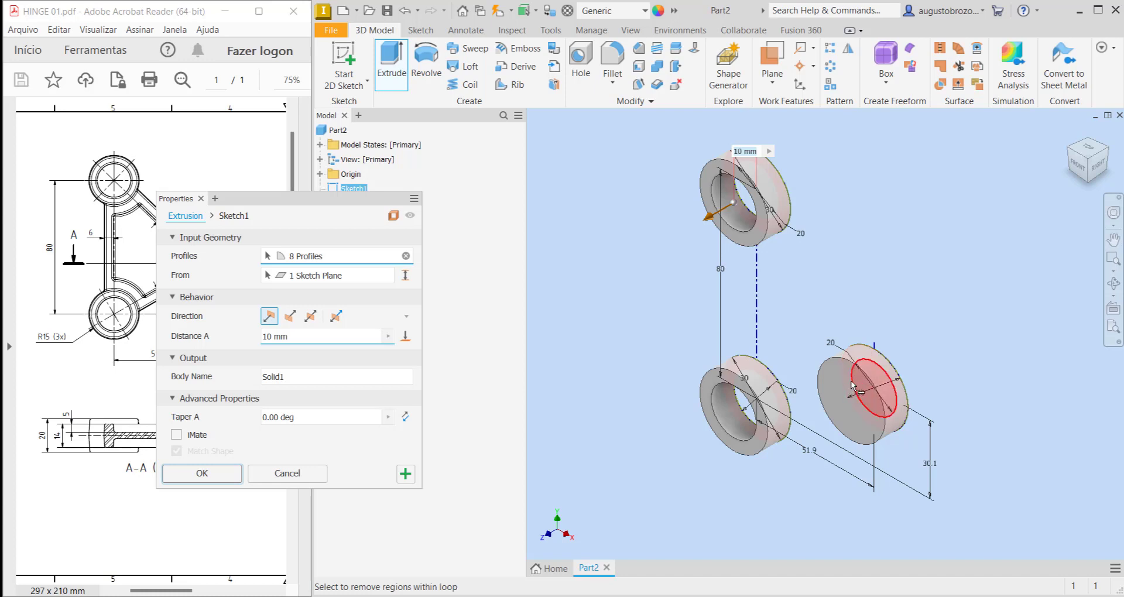
click(854, 386)
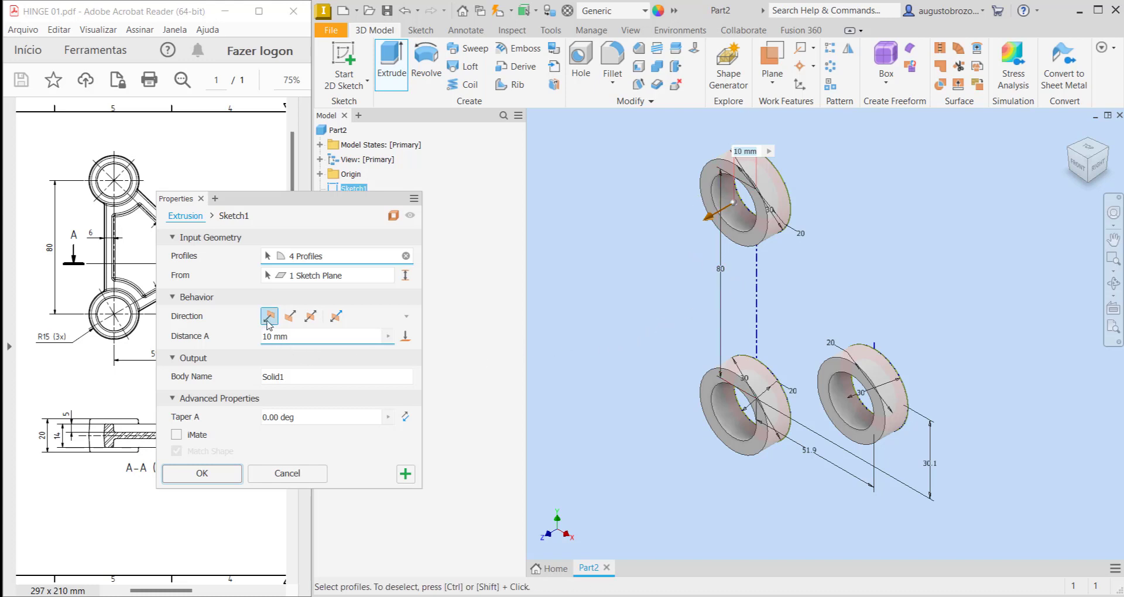
click(310, 317)
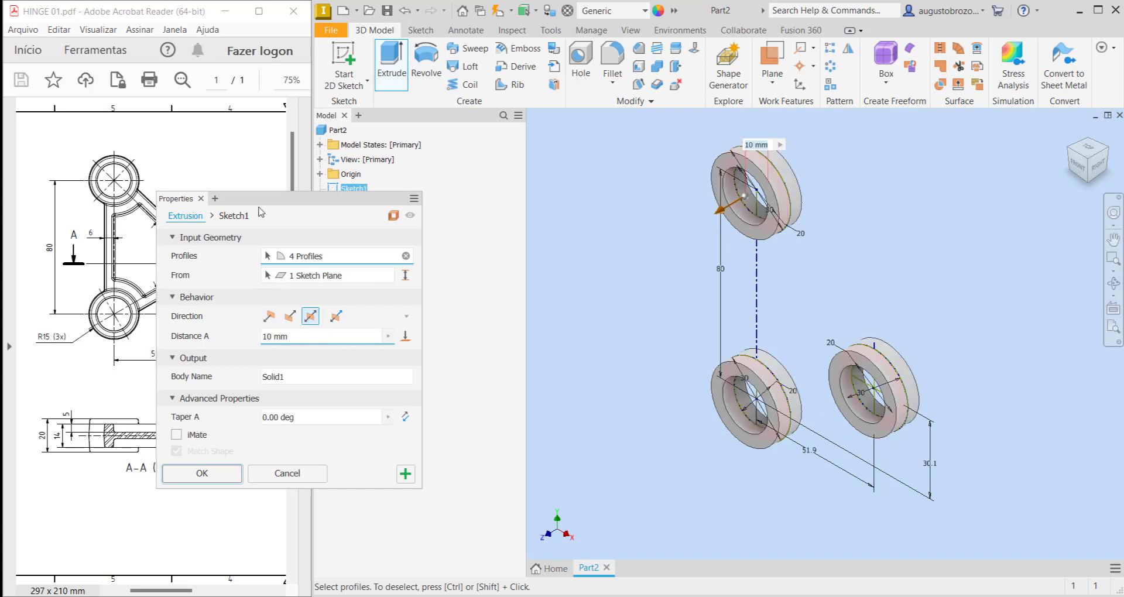
drag(260, 205, 399, 142)
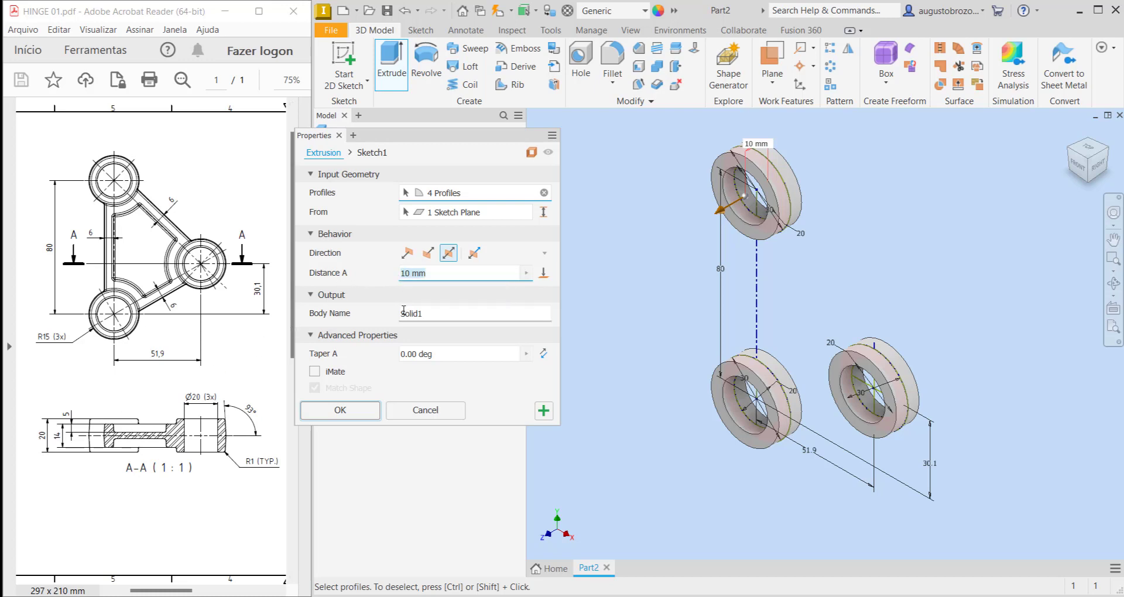
text(20)
click(341, 411)
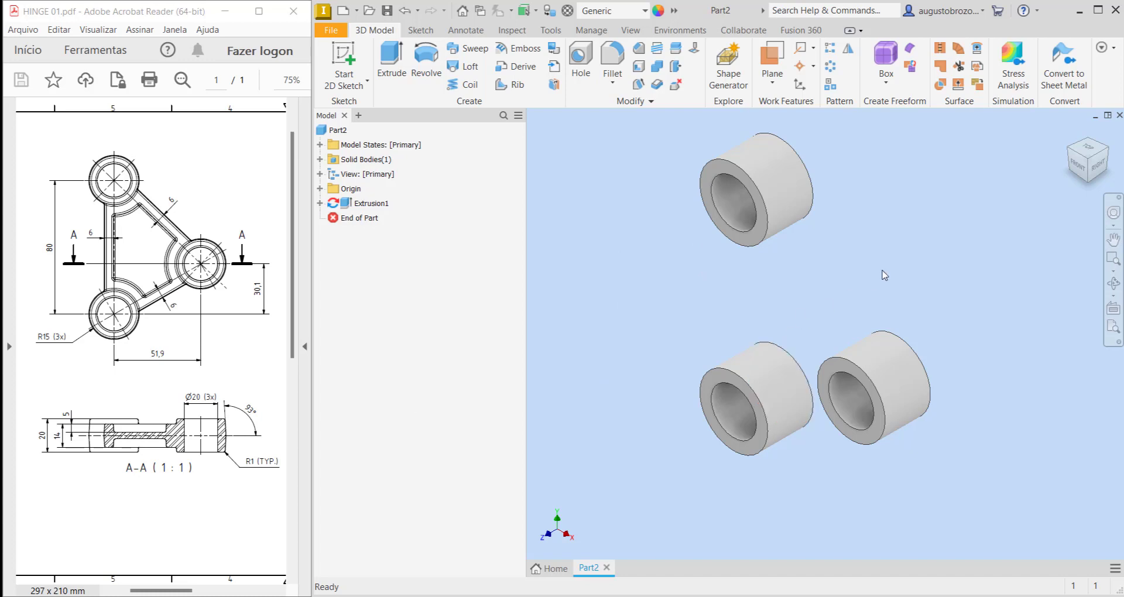
Save the part as HINGE 01.ipt in place of the default Part2 name.
click(1070, 131)
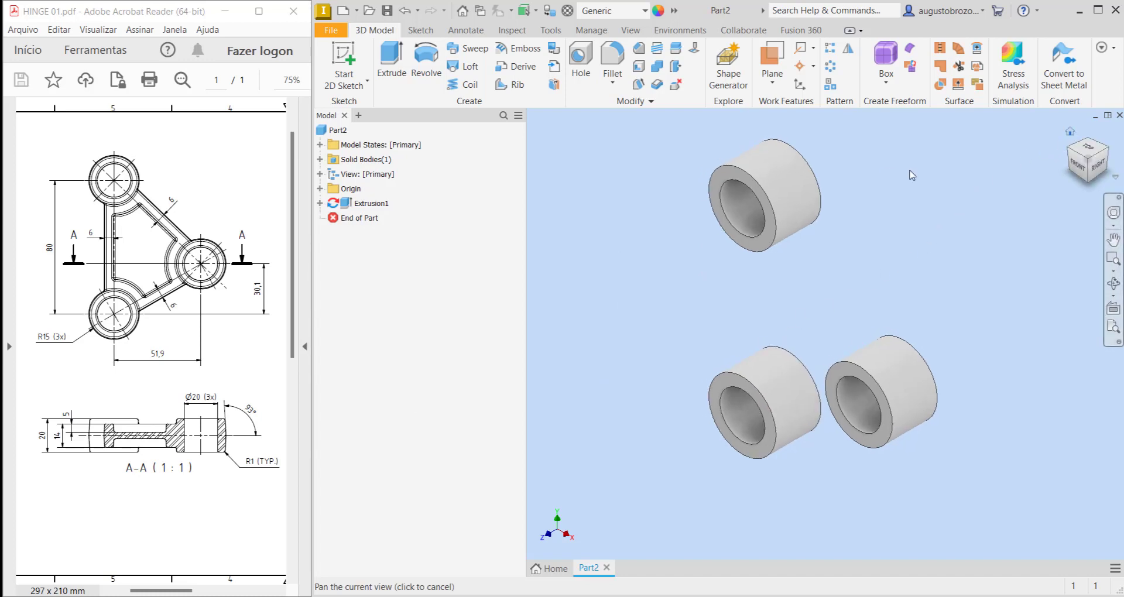
click(387, 11)
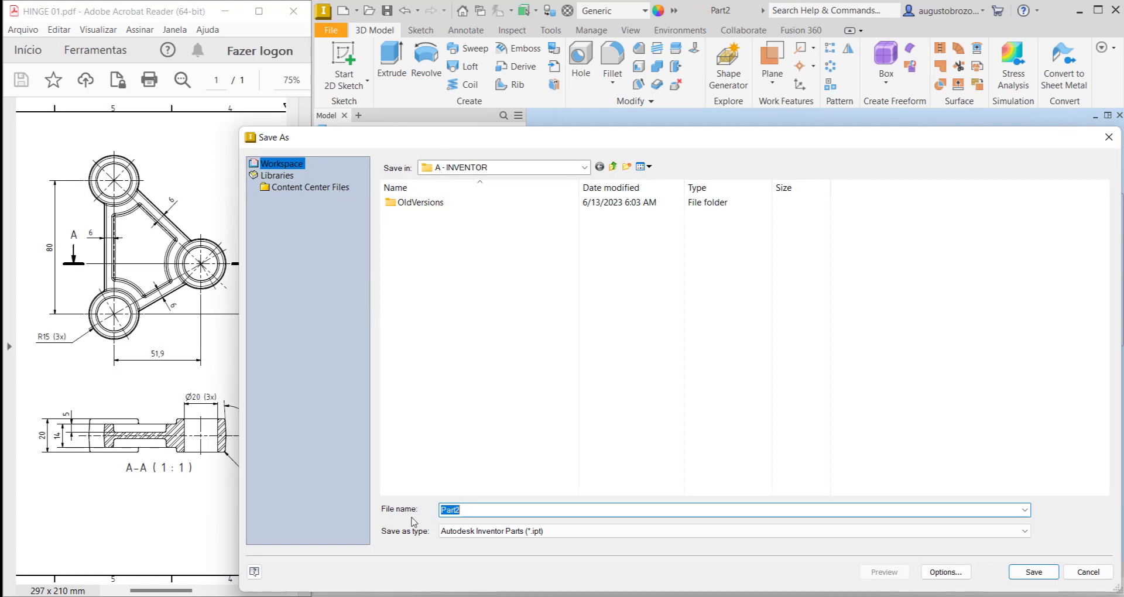
key(BackSpace)
text(HINGE)
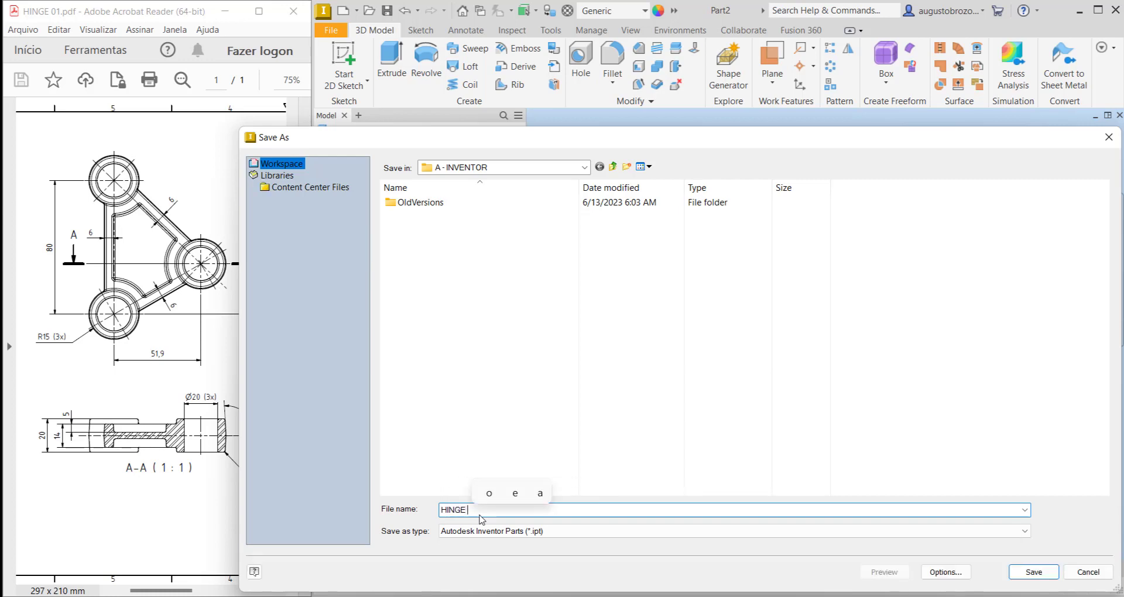
text( 01)
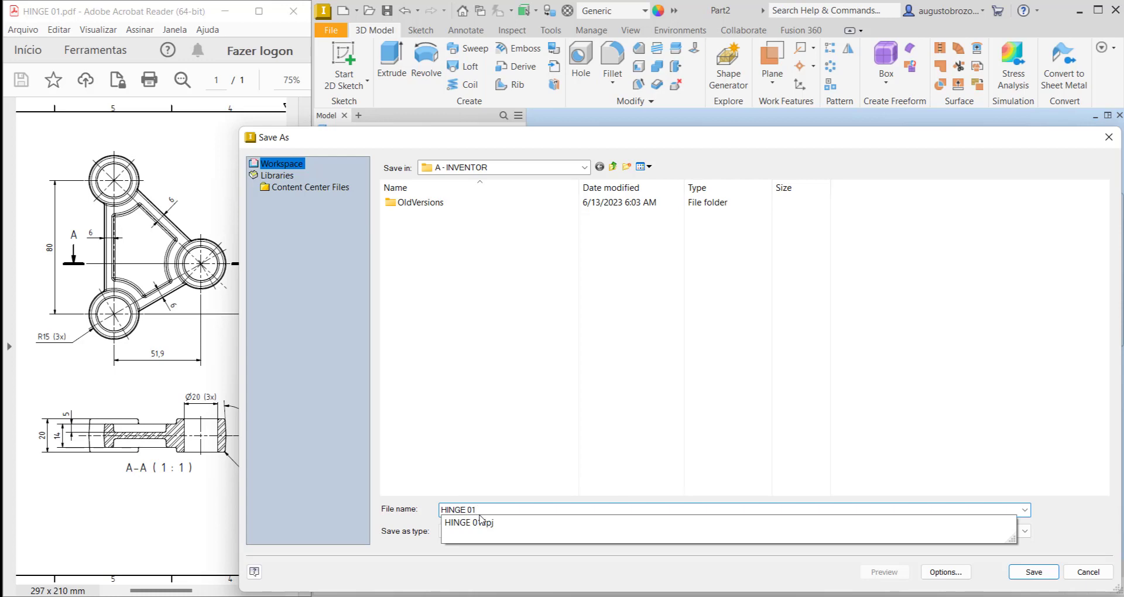
click(1035, 572)
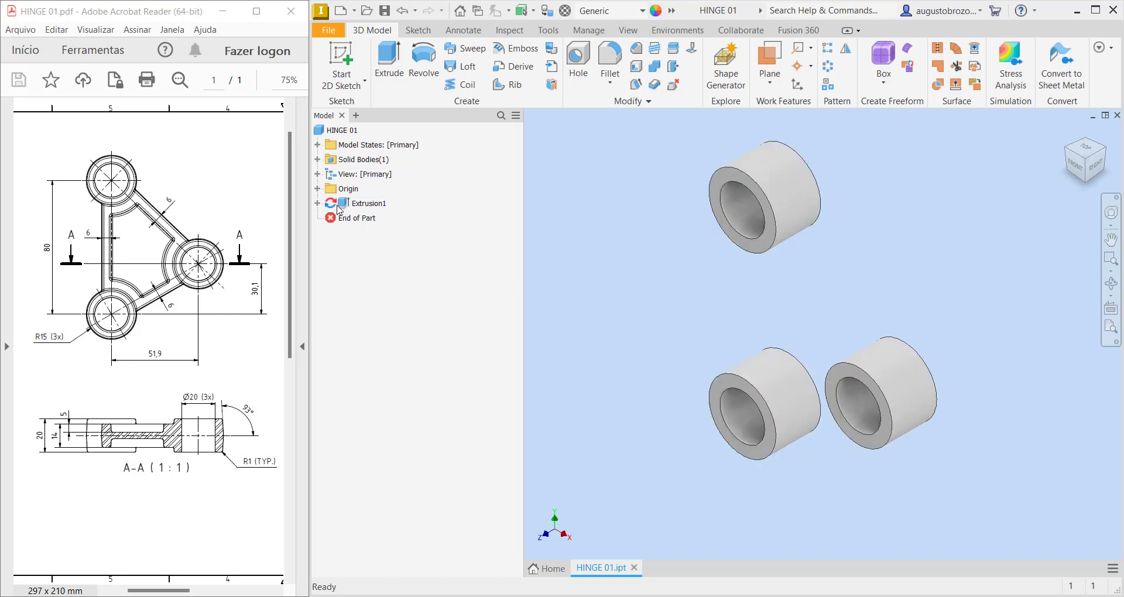
Turn off Adaptive on Extrusion1 and begin a 2D sketch with the Origin folder expanded.
right_click(368, 205)
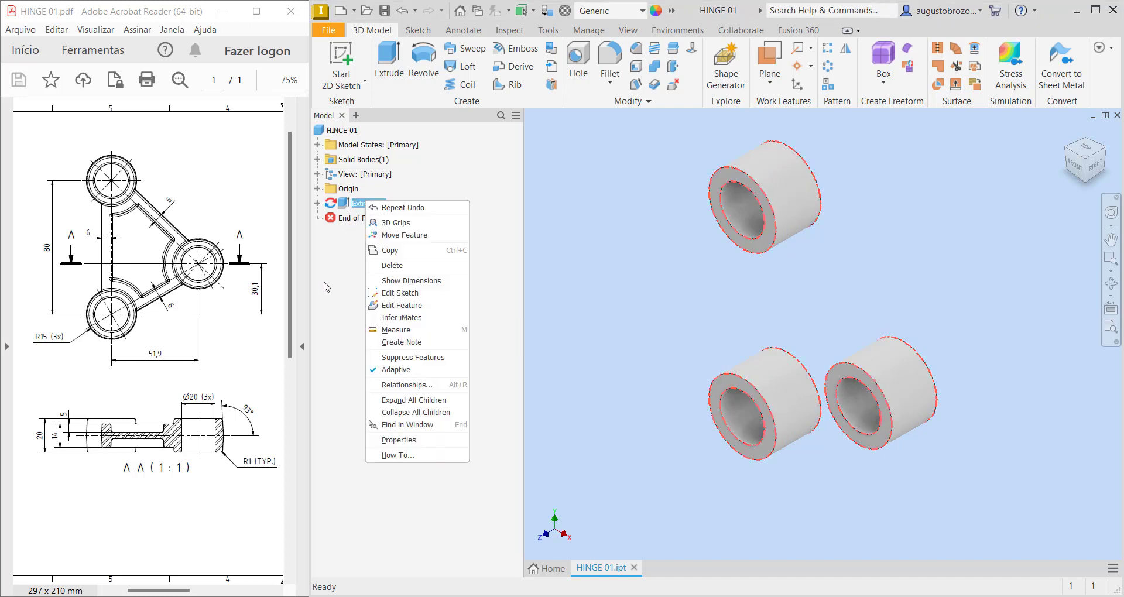
click(398, 370)
click(407, 318)
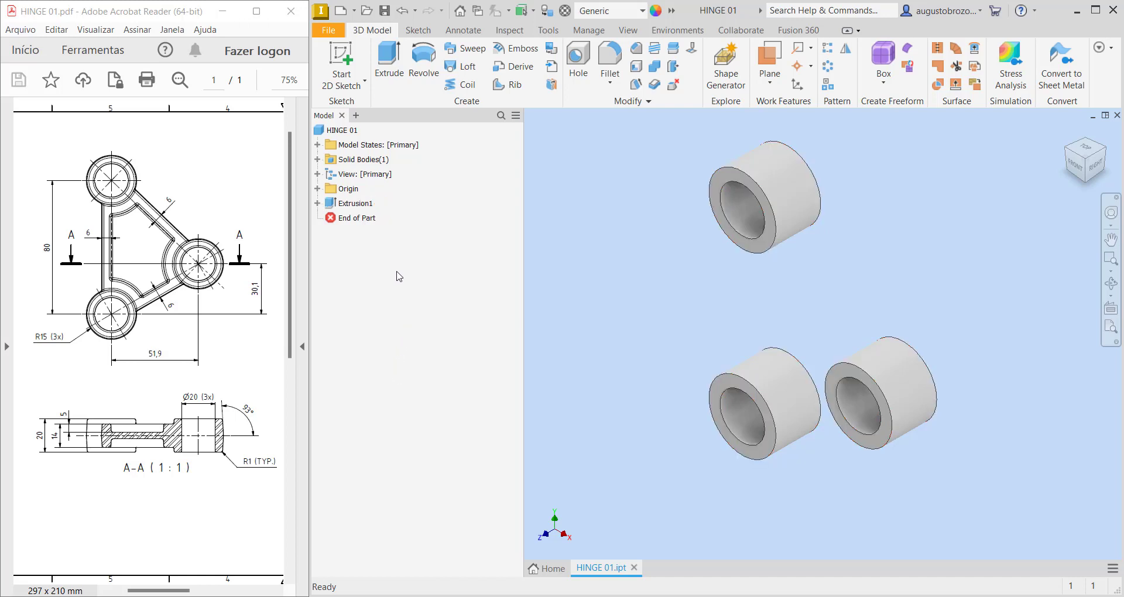
click(347, 61)
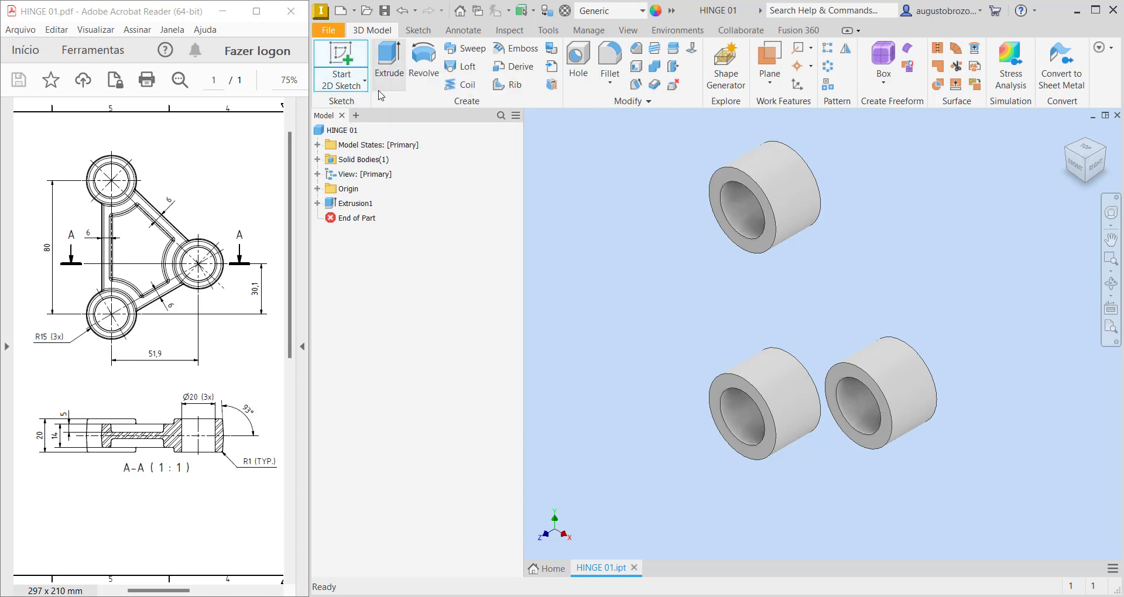
click(318, 189)
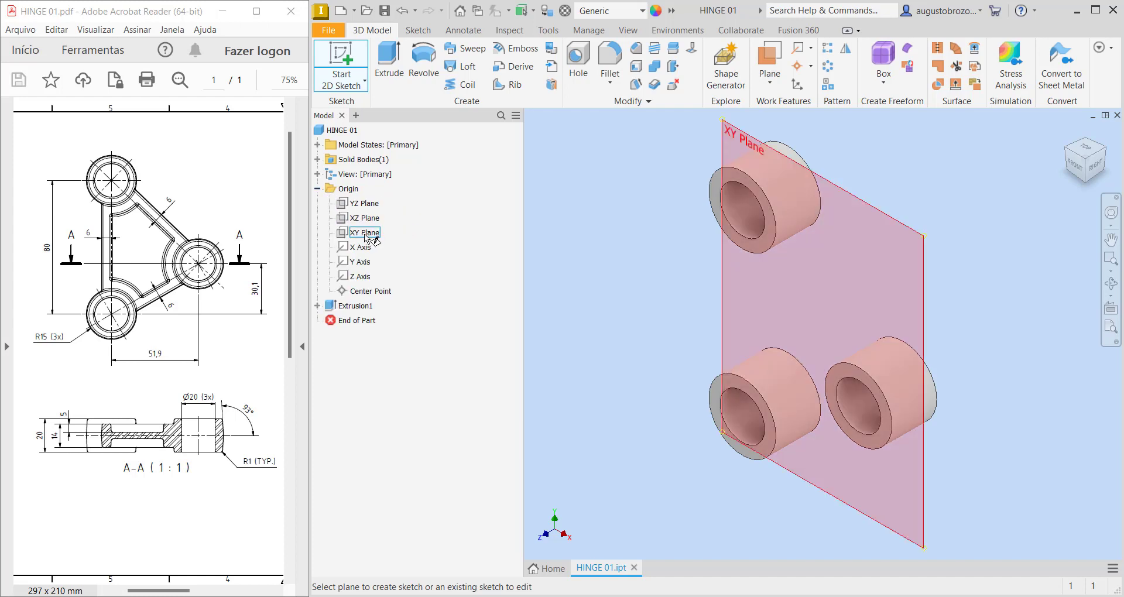
Sketch on the XY Plane and project the top, bottom and right rings' outer edges.
click(366, 234)
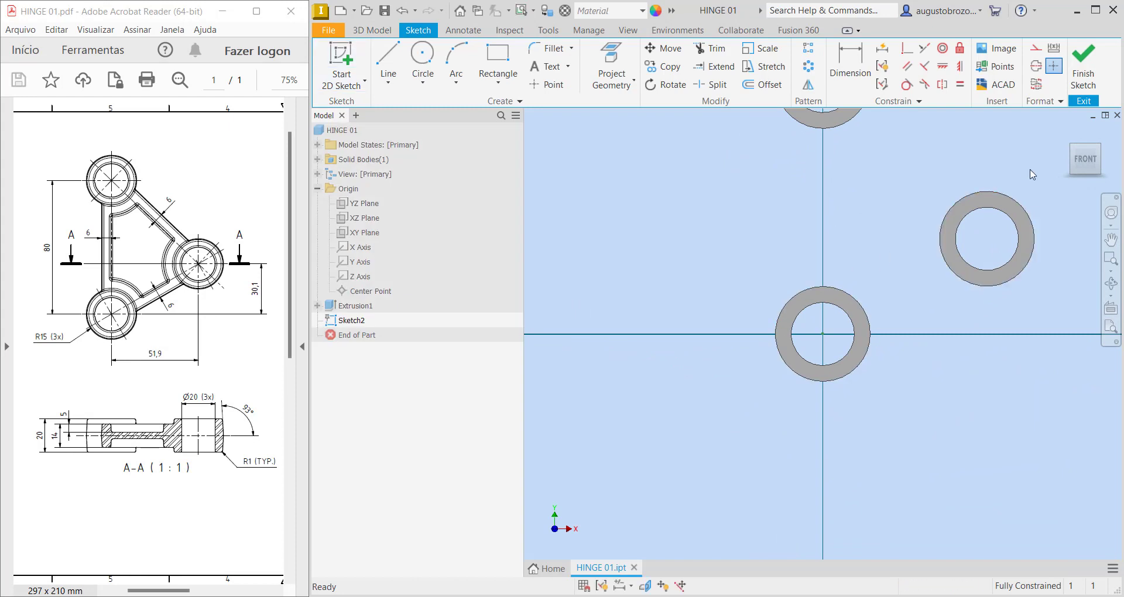
scroll(956, 232, down, 2)
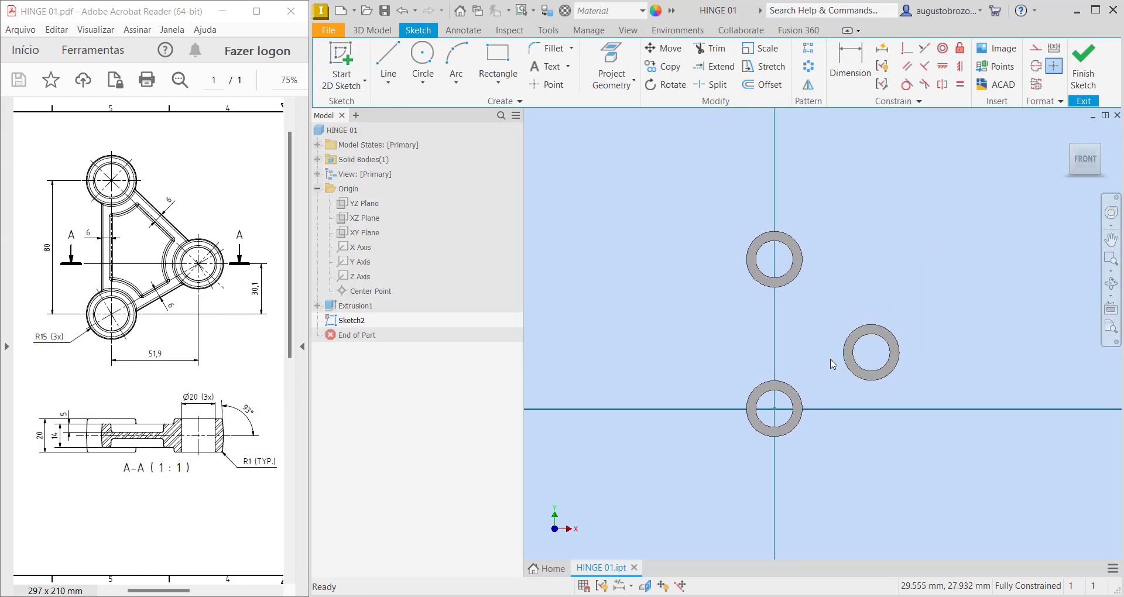
scroll(837, 369, down, 2)
scroll(838, 374, up, 3)
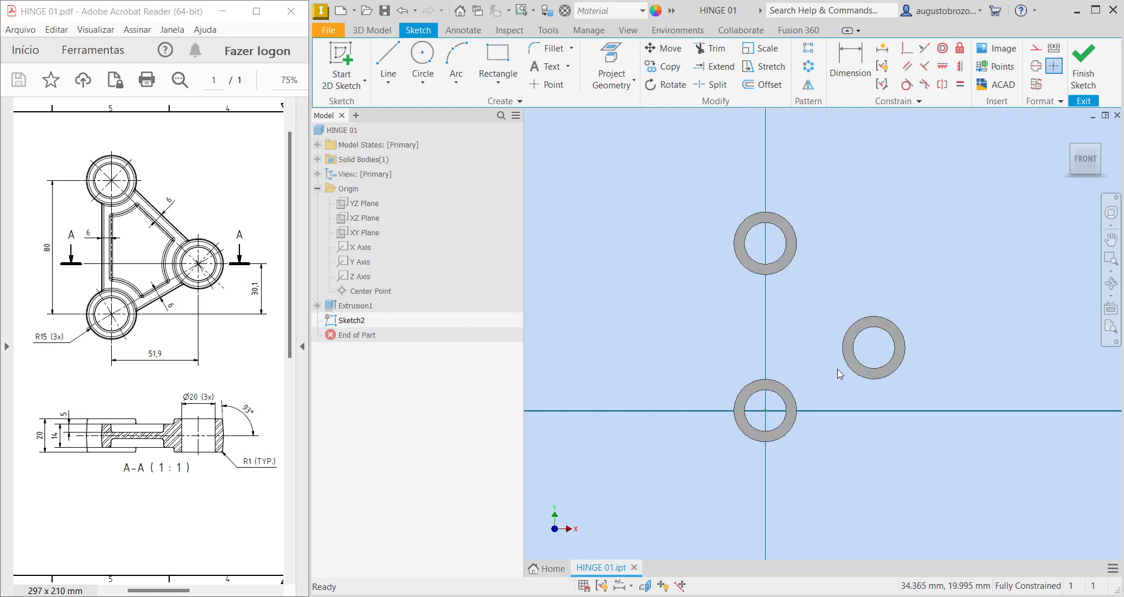
scroll(839, 374, up, 2)
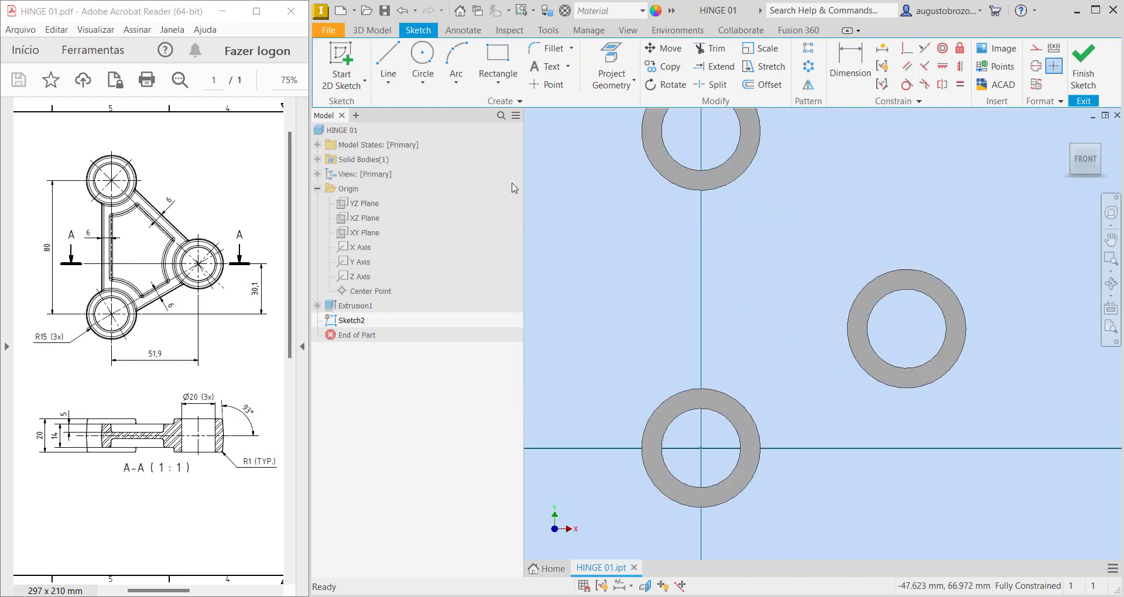
click(605, 58)
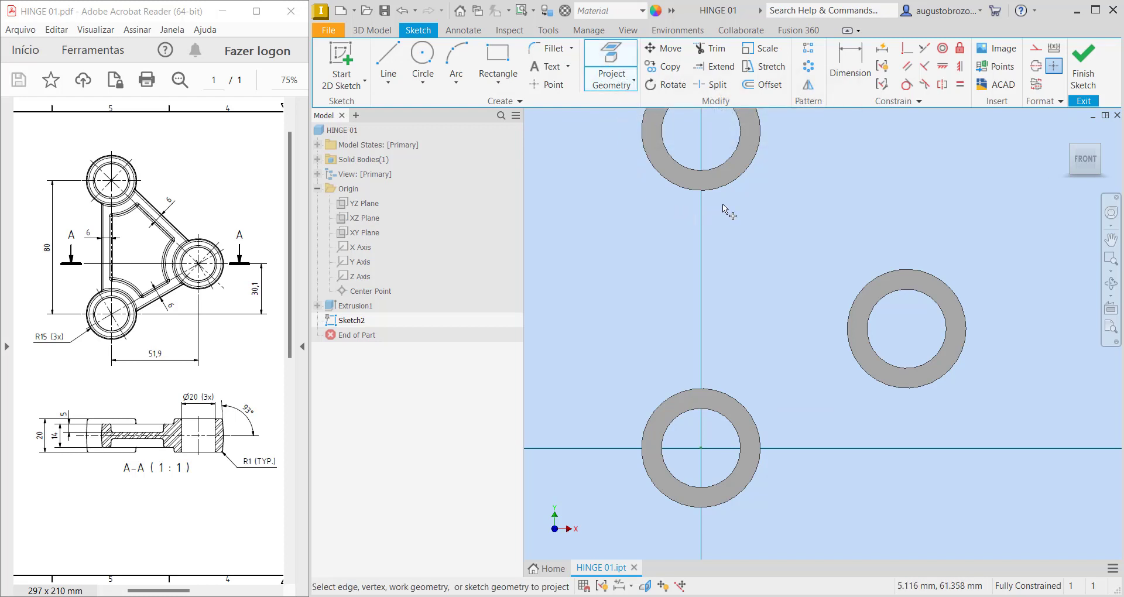
click(742, 181)
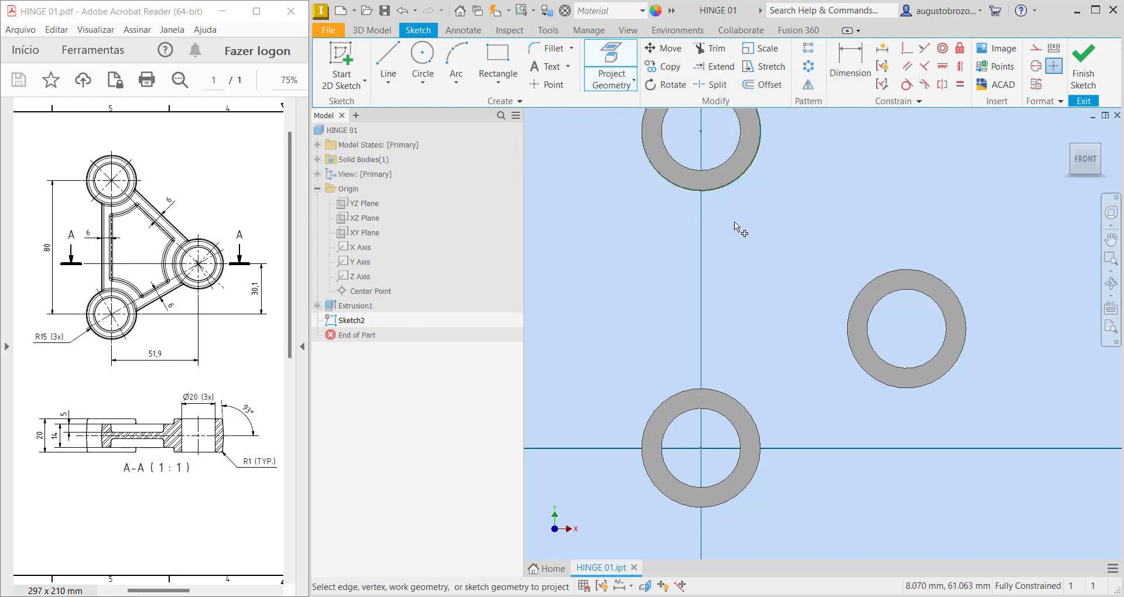
click(726, 396)
click(849, 305)
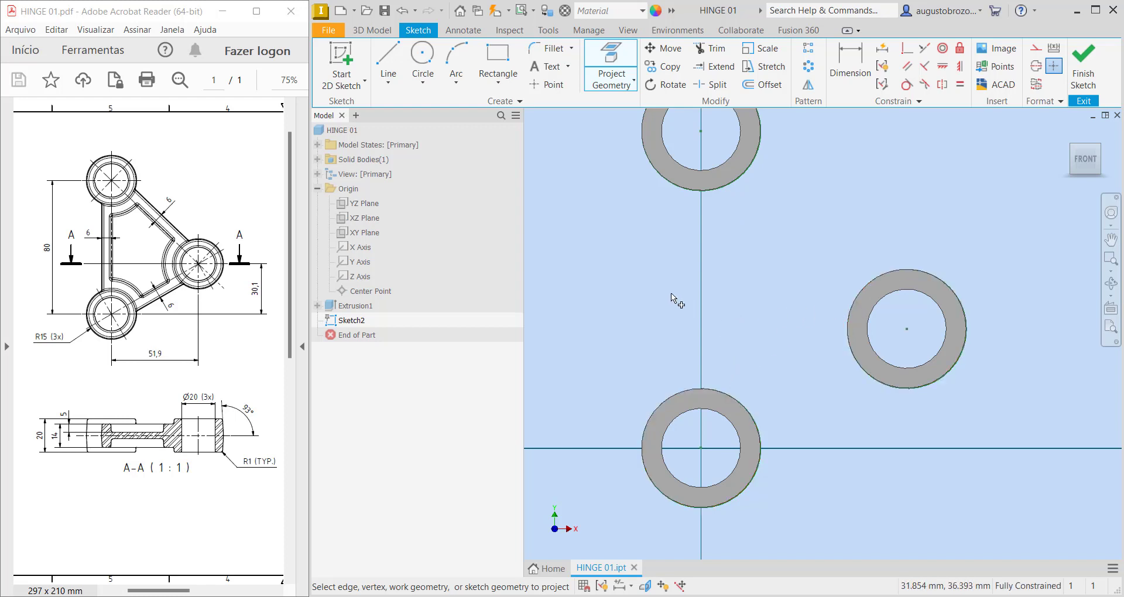
click(389, 60)
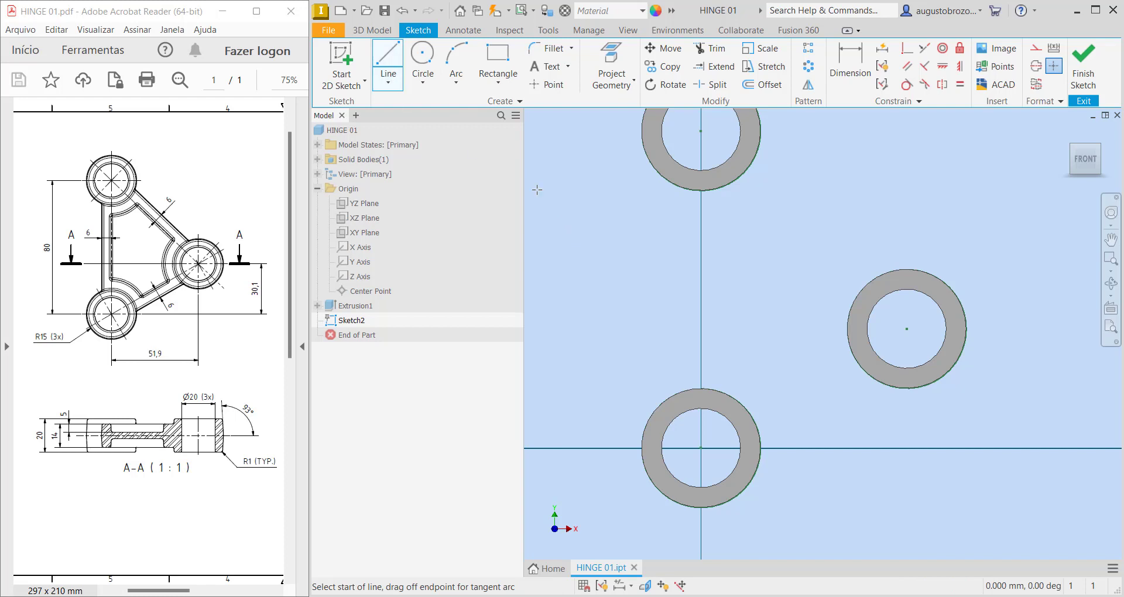
Draw lines from the top centre to the bottom and right centres and back to the top.
click(702, 131)
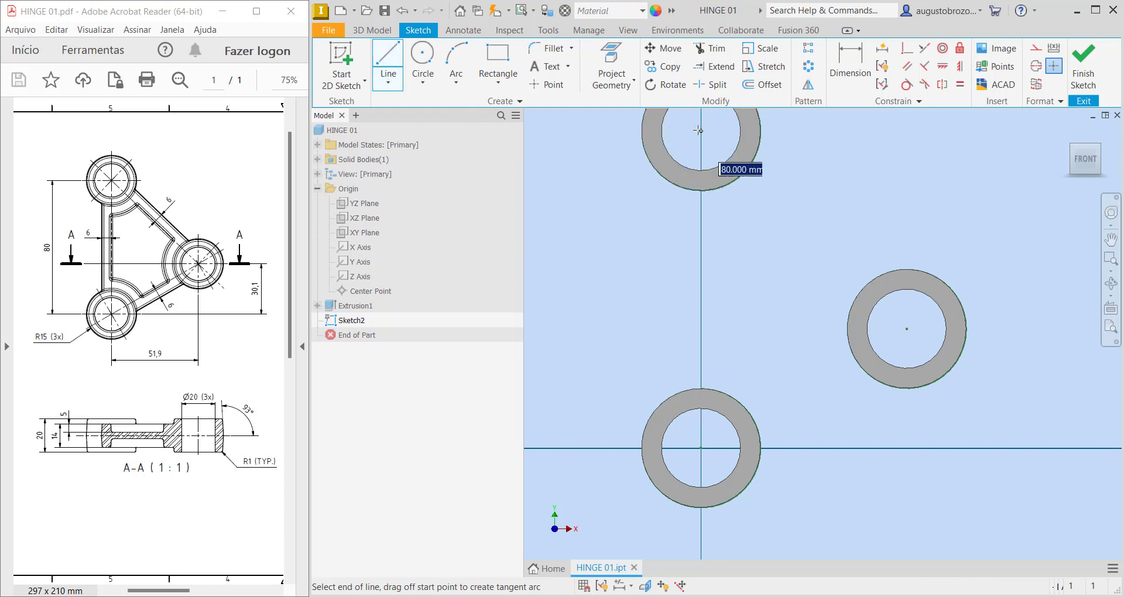
click(702, 449)
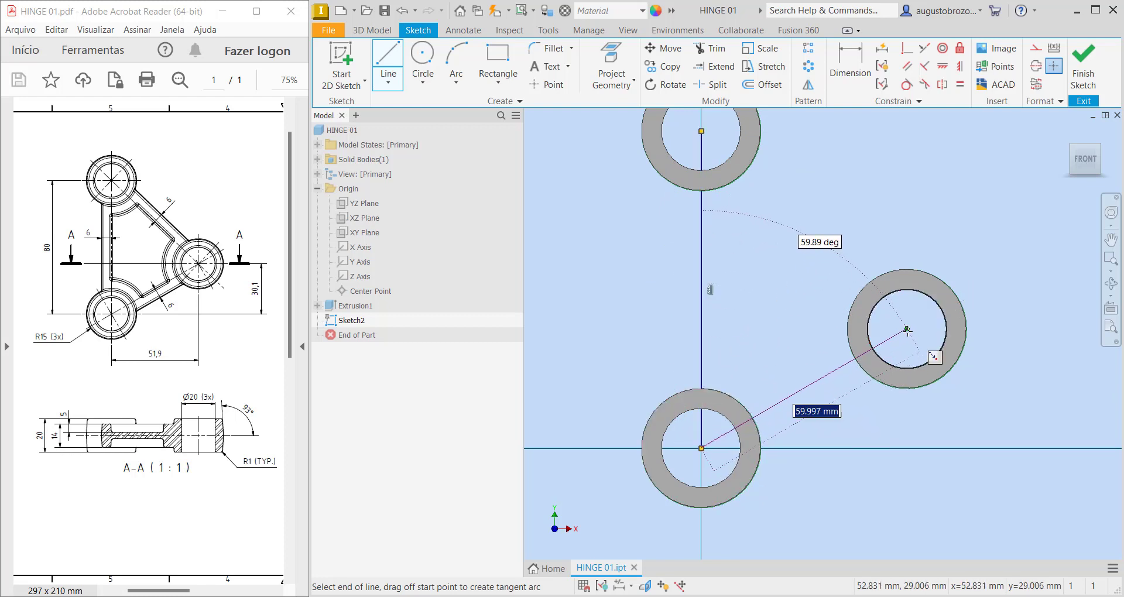
click(907, 329)
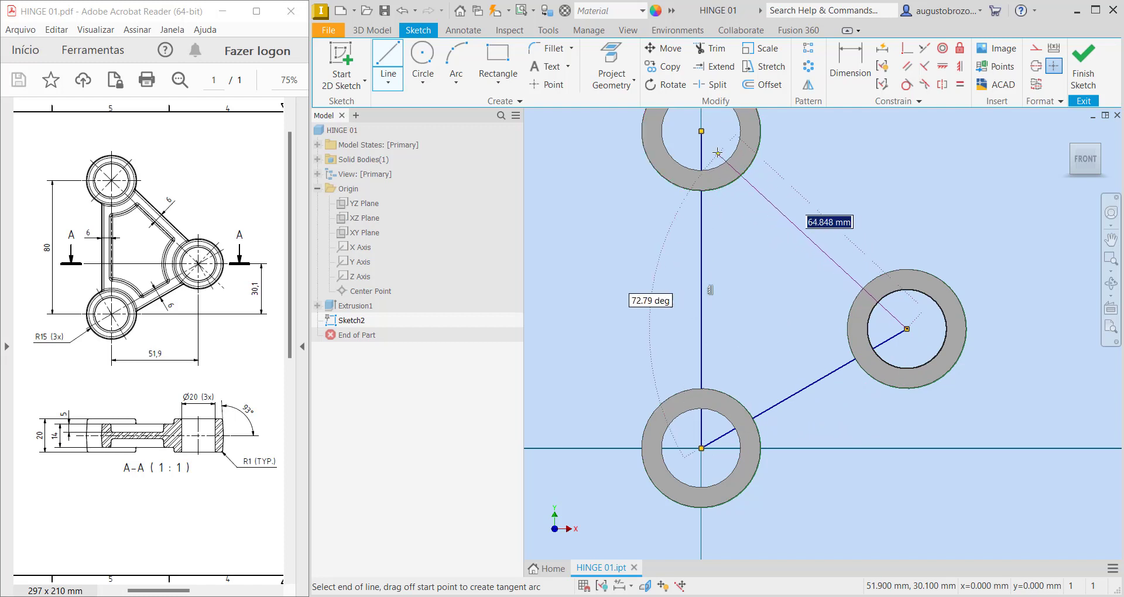
click(701, 131)
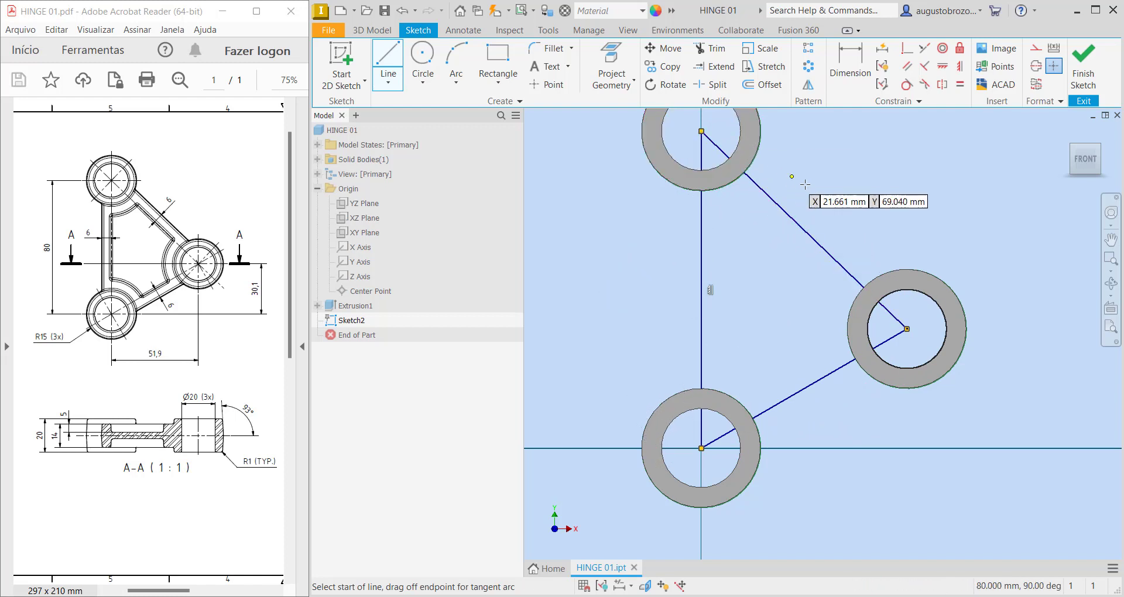
right_click(852, 186)
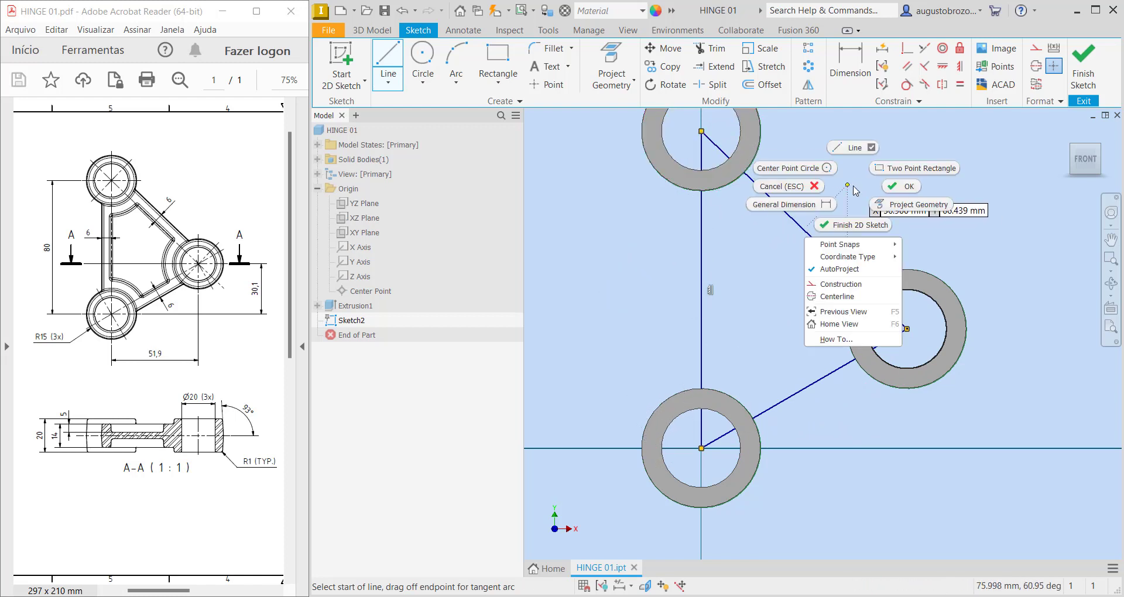
click(902, 186)
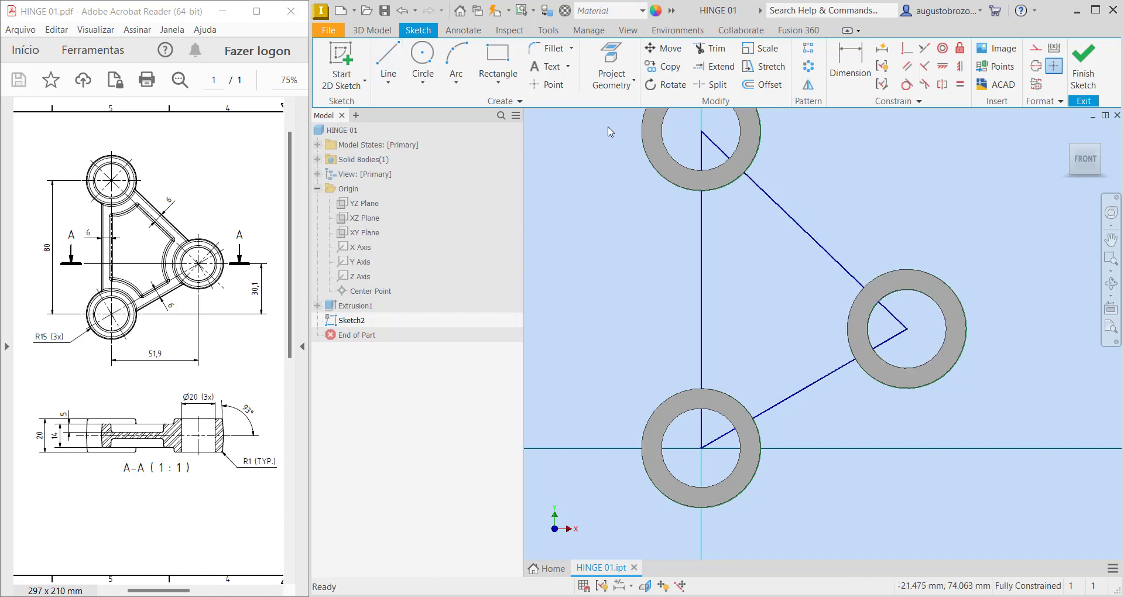
Offset the centre-line triangle by 6 mm to create a second triangular loop.
click(761, 85)
click(703, 269)
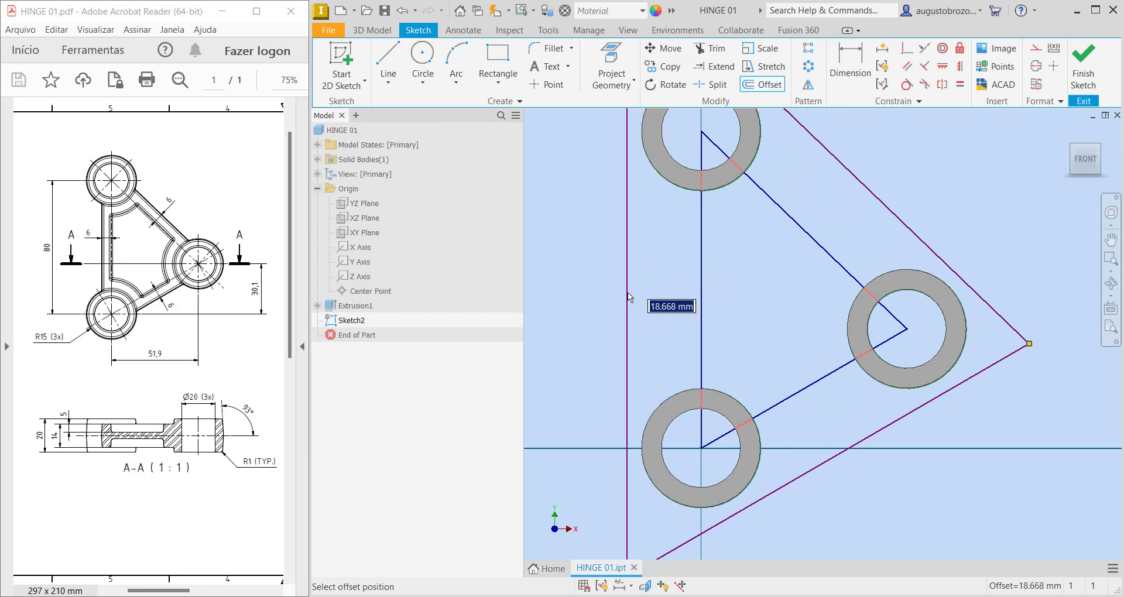
text(6)
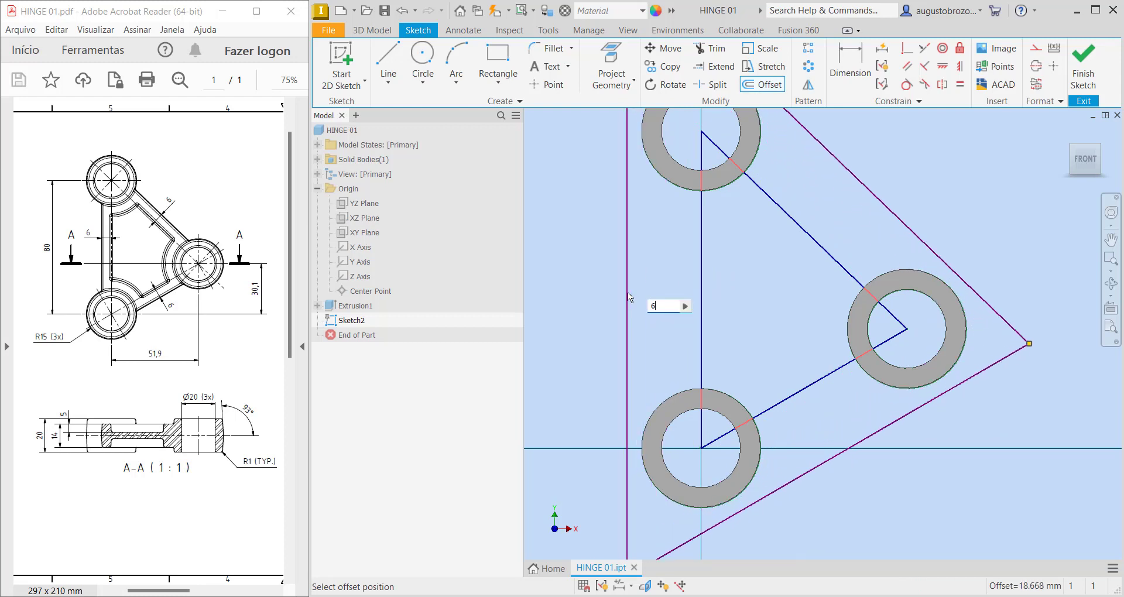
key(Return)
scroll(654, 307, down, 3)
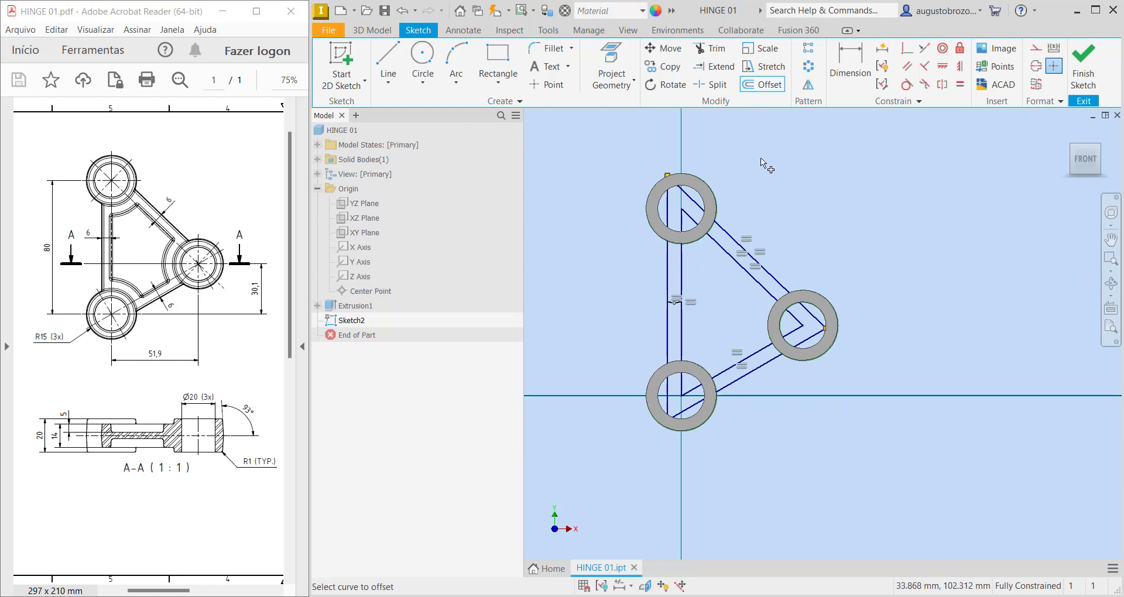
key(Escape)
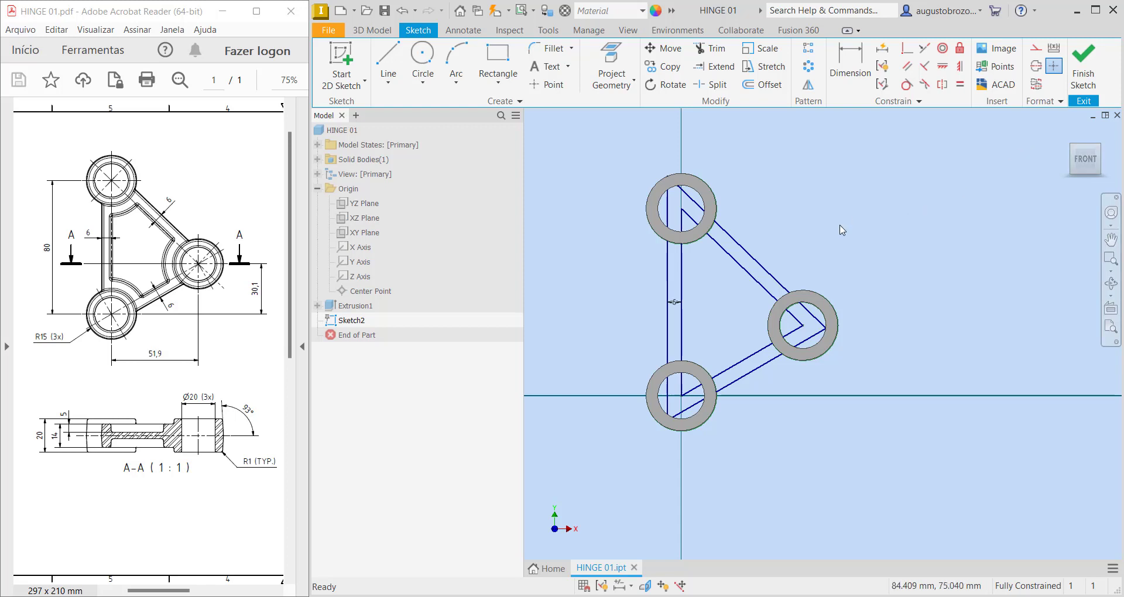
Convert the upper diagonal, vertical and lower diagonal centre lines into construction lines.
click(737, 263)
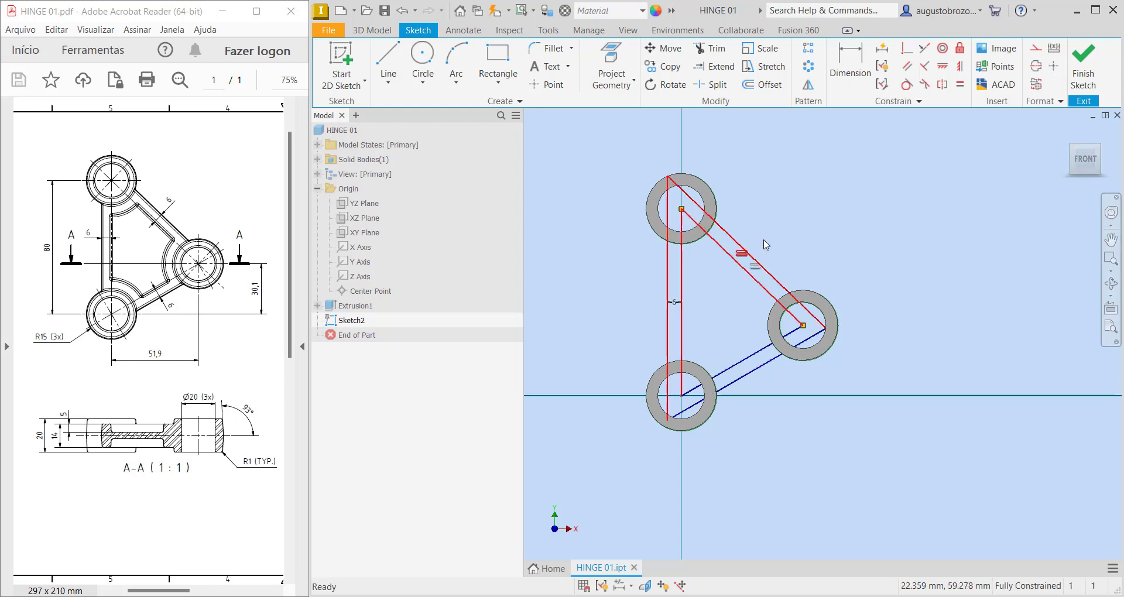
click(1037, 69)
click(683, 284)
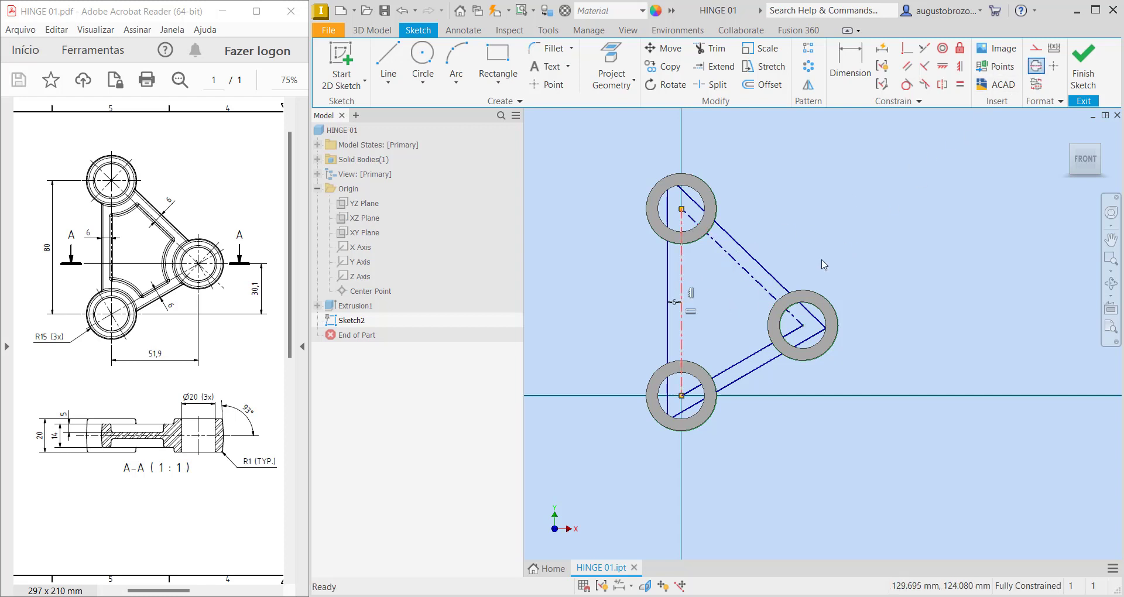
click(744, 360)
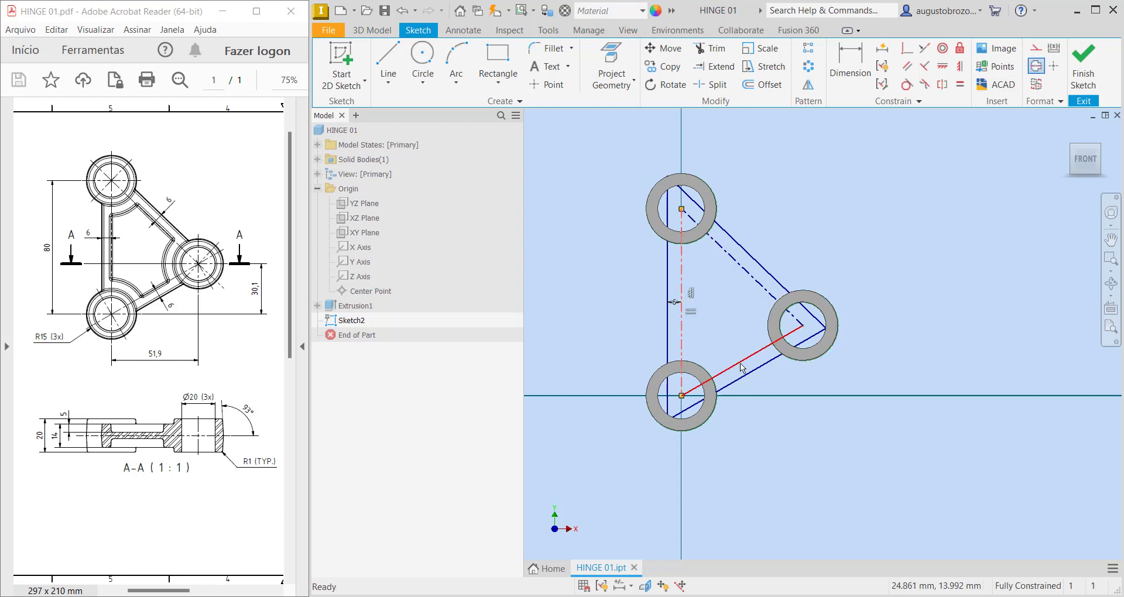
click(1036, 67)
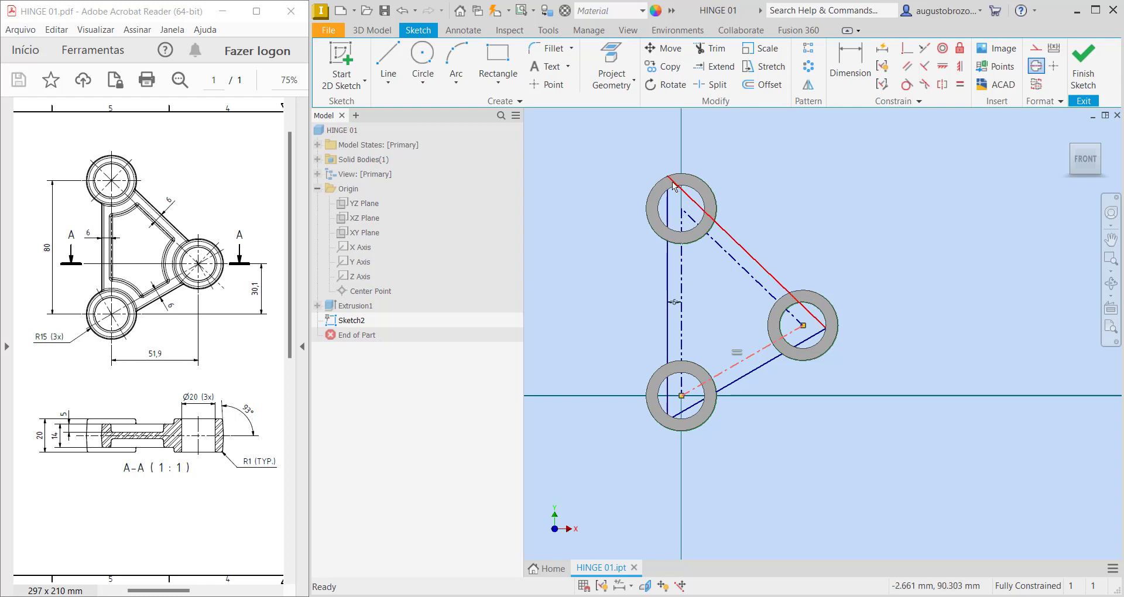
Trim the offset line pieces and leftover bits inside the top ring.
scroll(670, 183, up, 5)
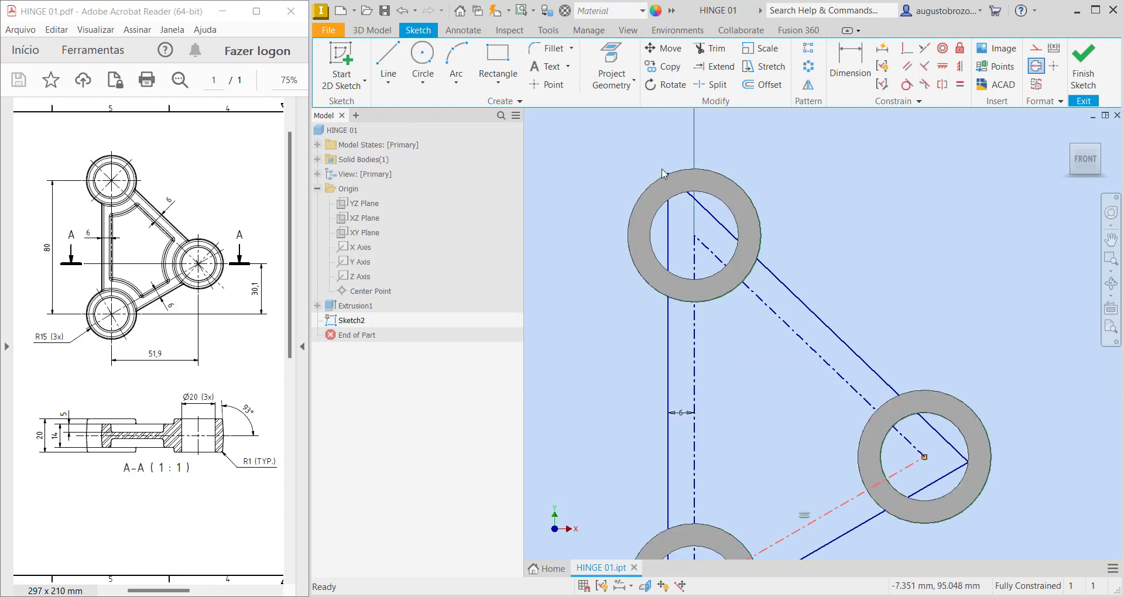
click(711, 58)
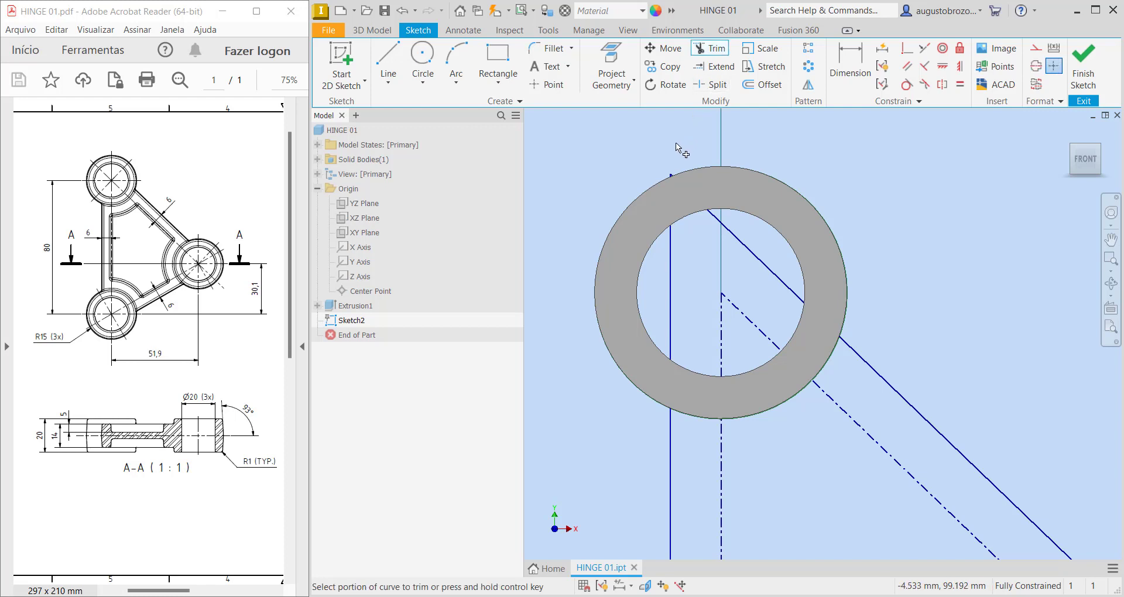
click(672, 175)
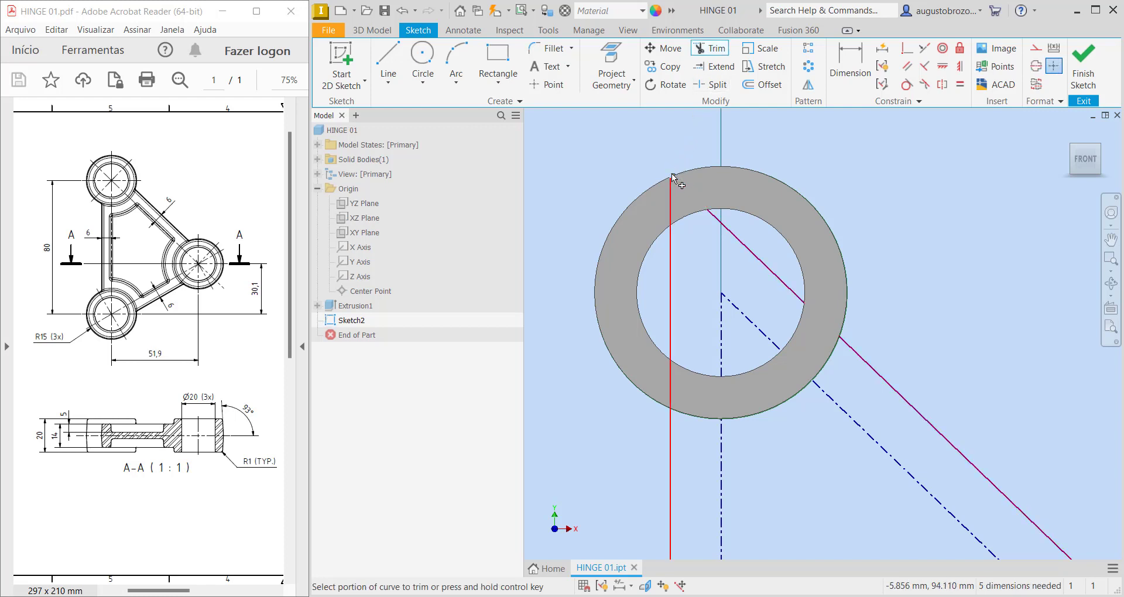
click(674, 179)
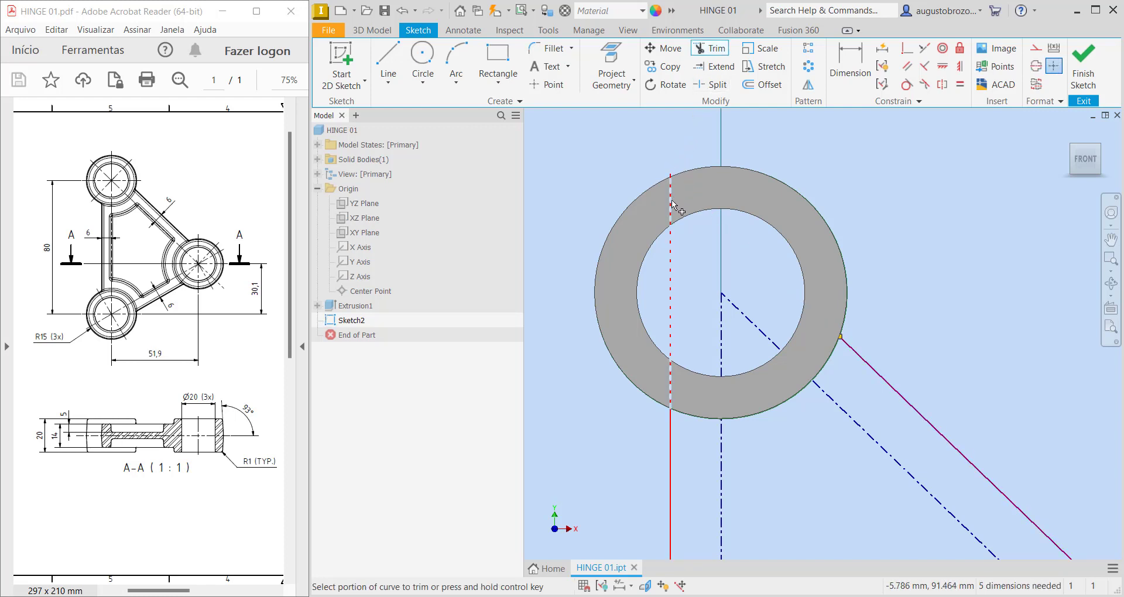
click(670, 238)
scroll(672, 175, up, 5)
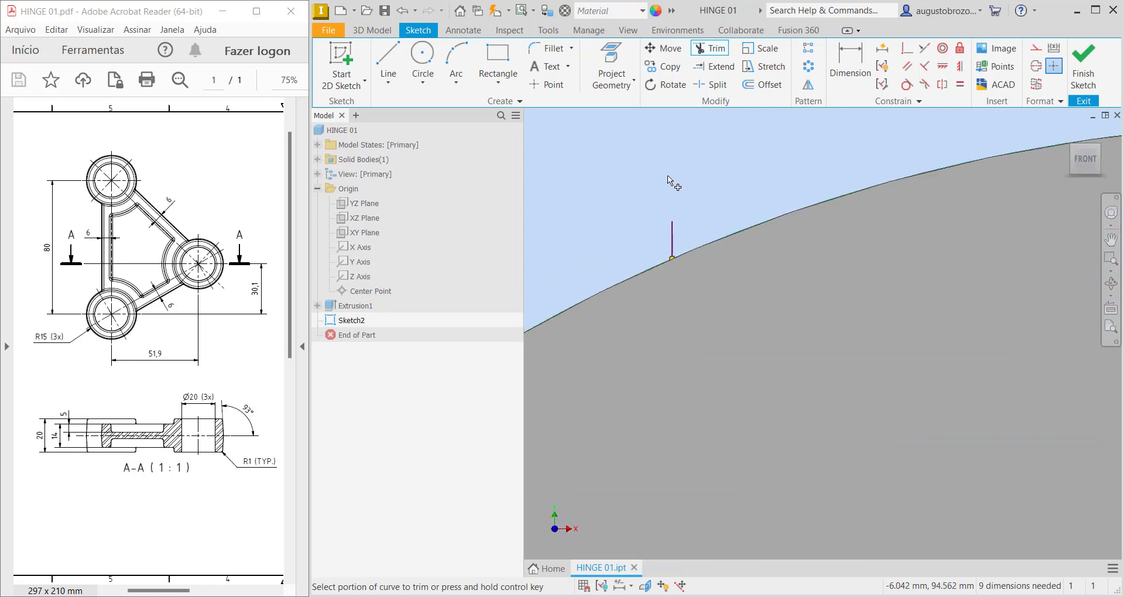
click(672, 243)
Trim the diagonal and vertical offset pieces inside the lower ring.
scroll(692, 228, down, 5)
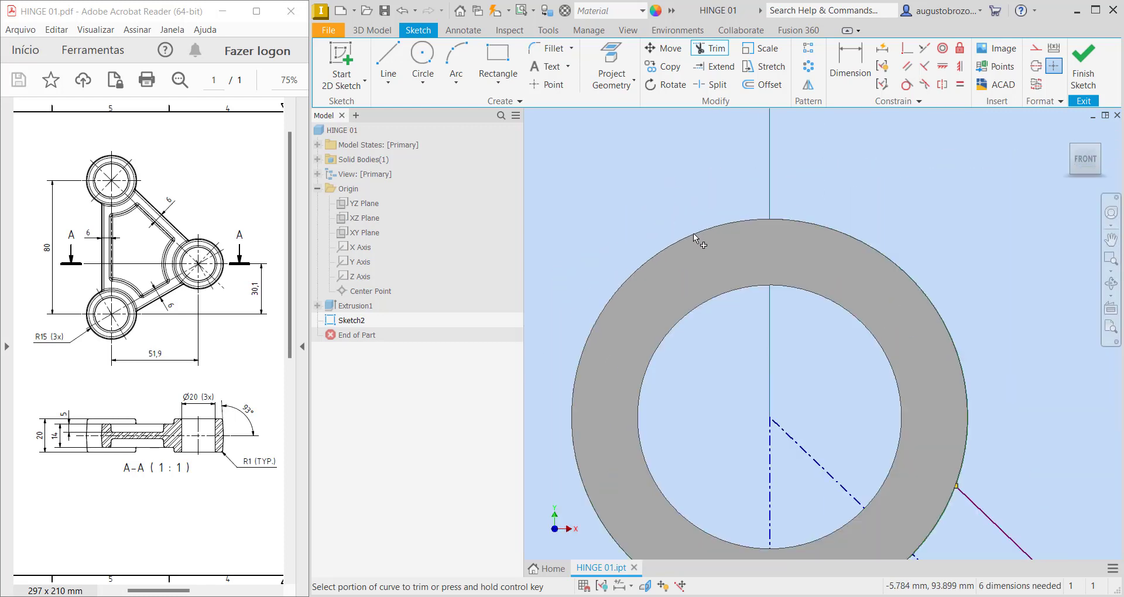
scroll(704, 273, down, 4)
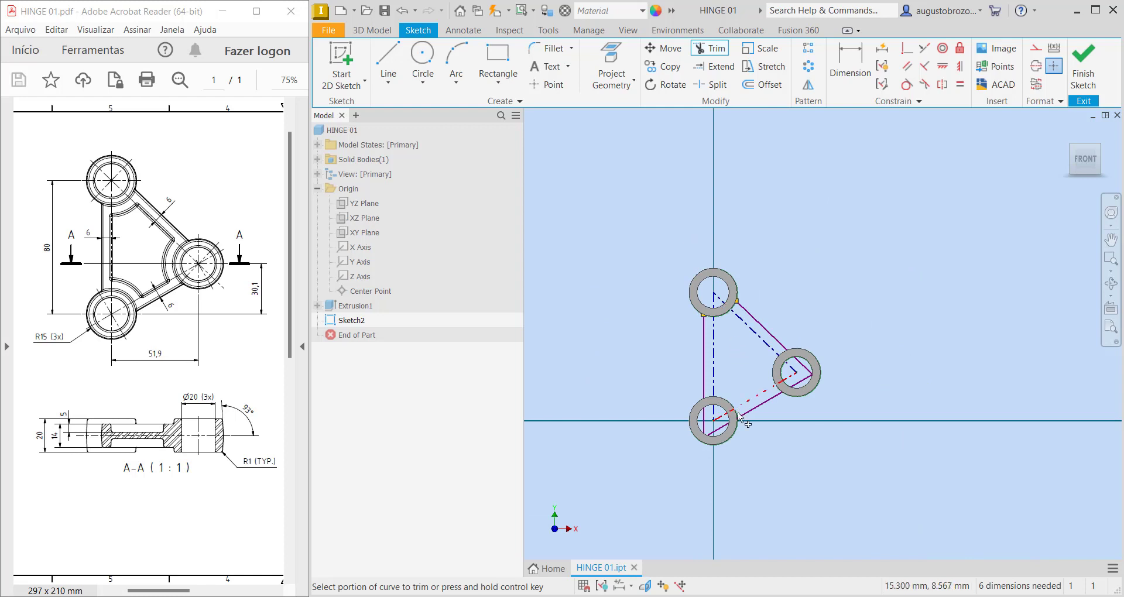
scroll(739, 416, up, 5)
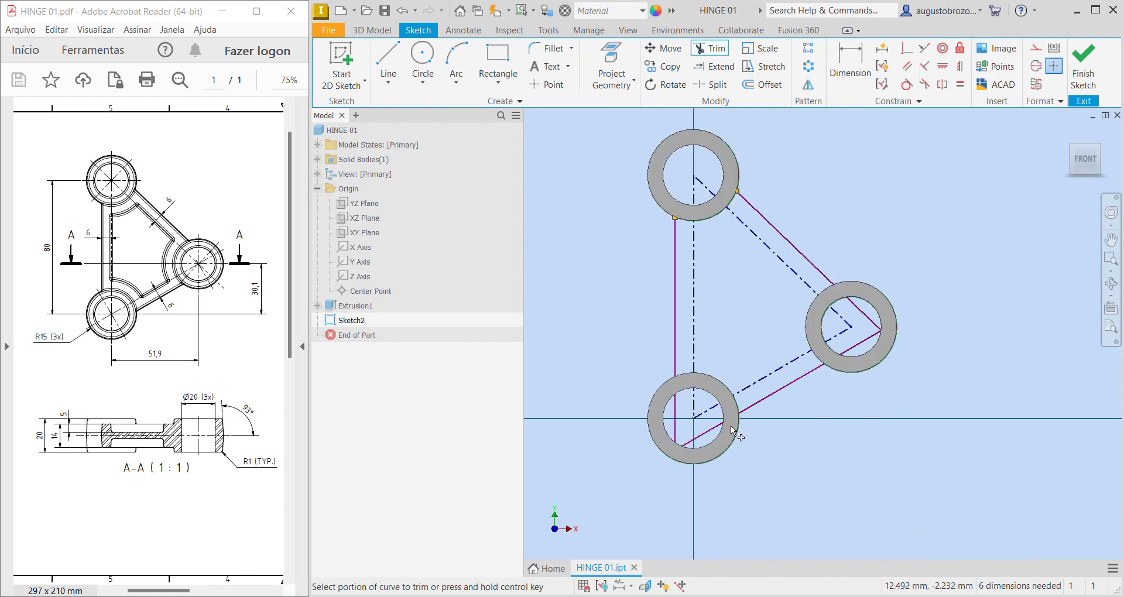
click(655, 438)
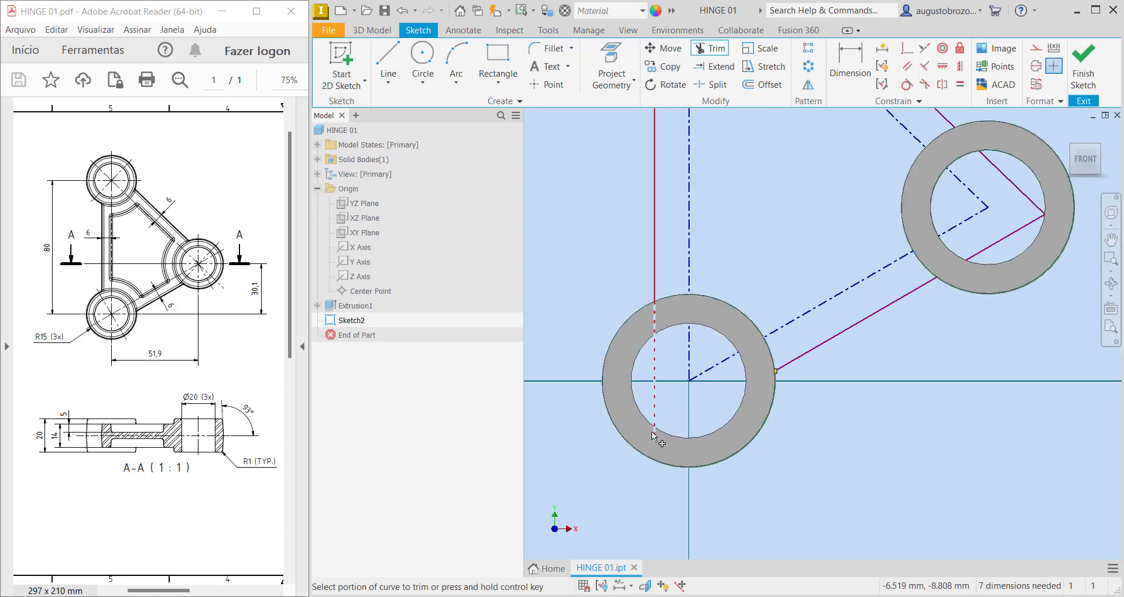
click(654, 433)
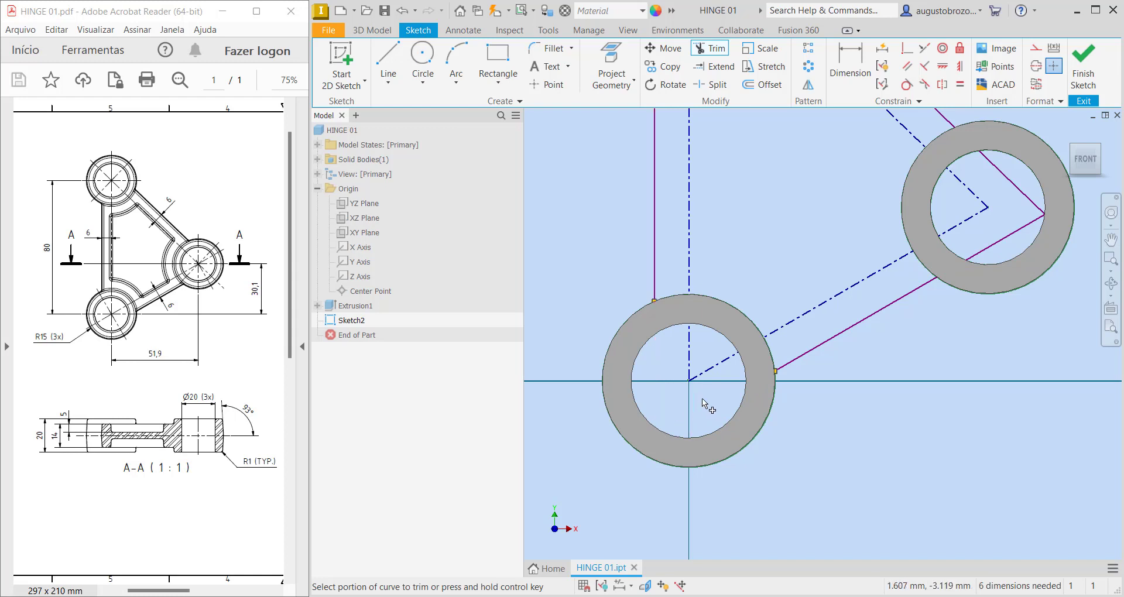
Trim both offset outline pieces inside the right ring and bring all three rings back into view.
scroll(714, 403, down, 3)
scroll(872, 285, up, 6)
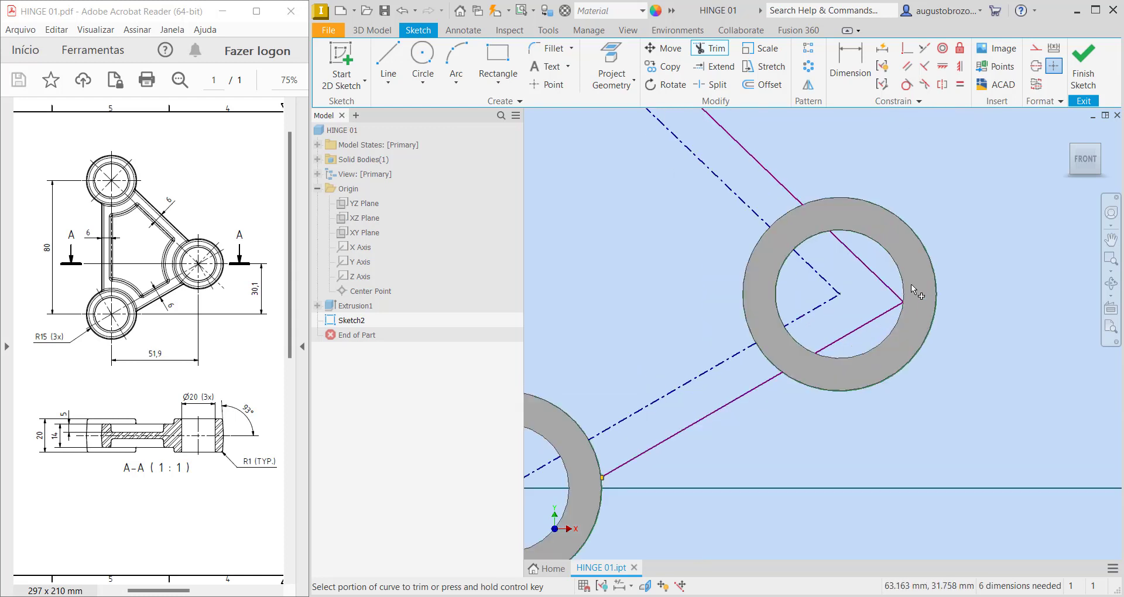
click(855, 280)
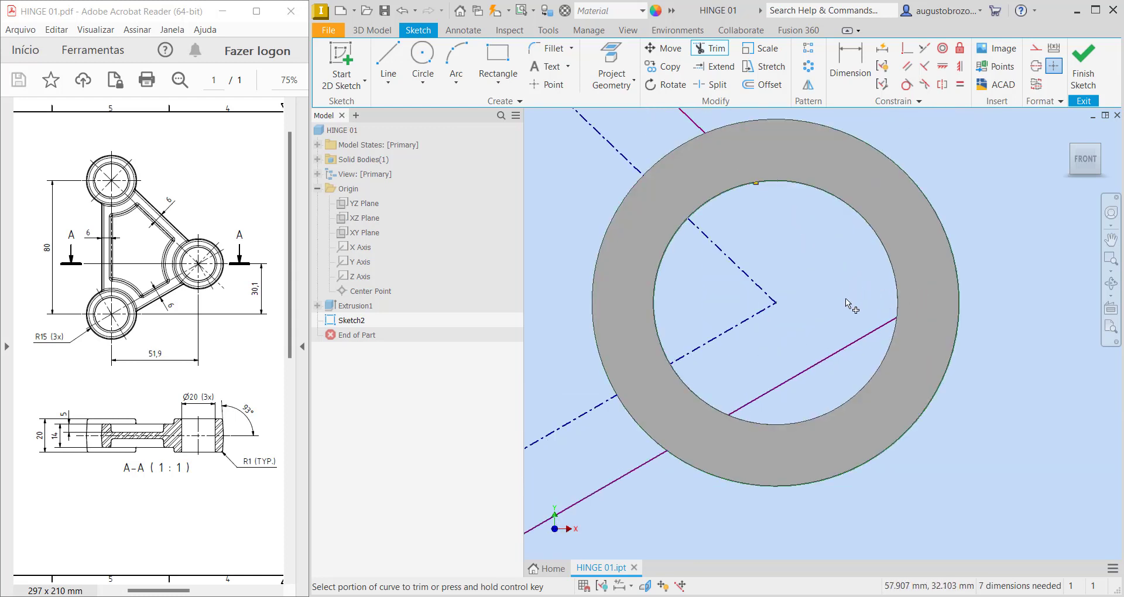
click(859, 340)
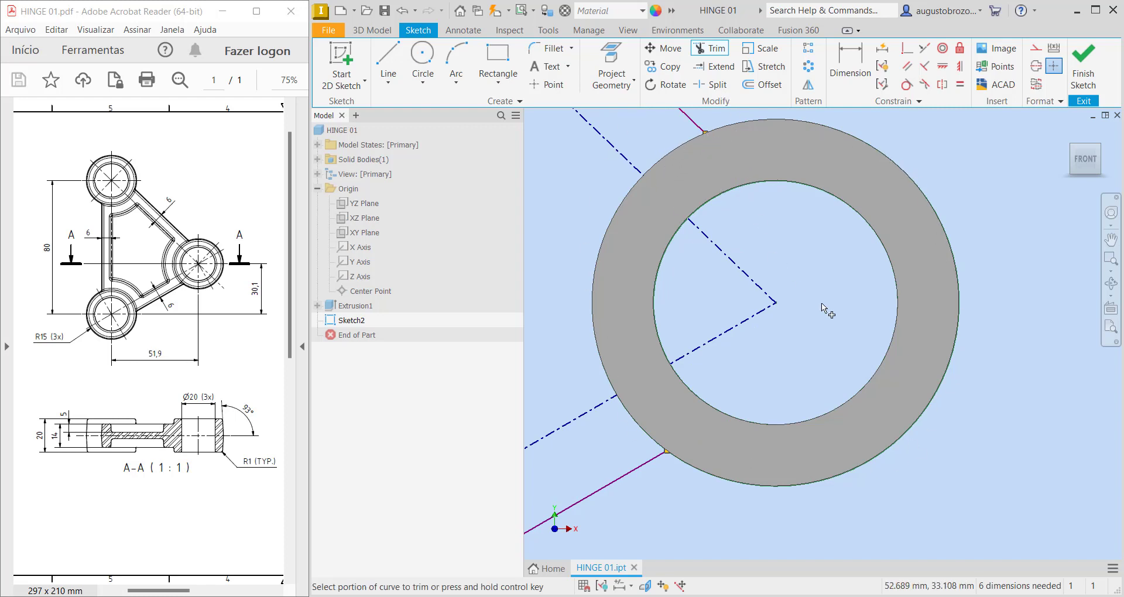
scroll(821, 303, down, 6)
scroll(758, 403, up, 3)
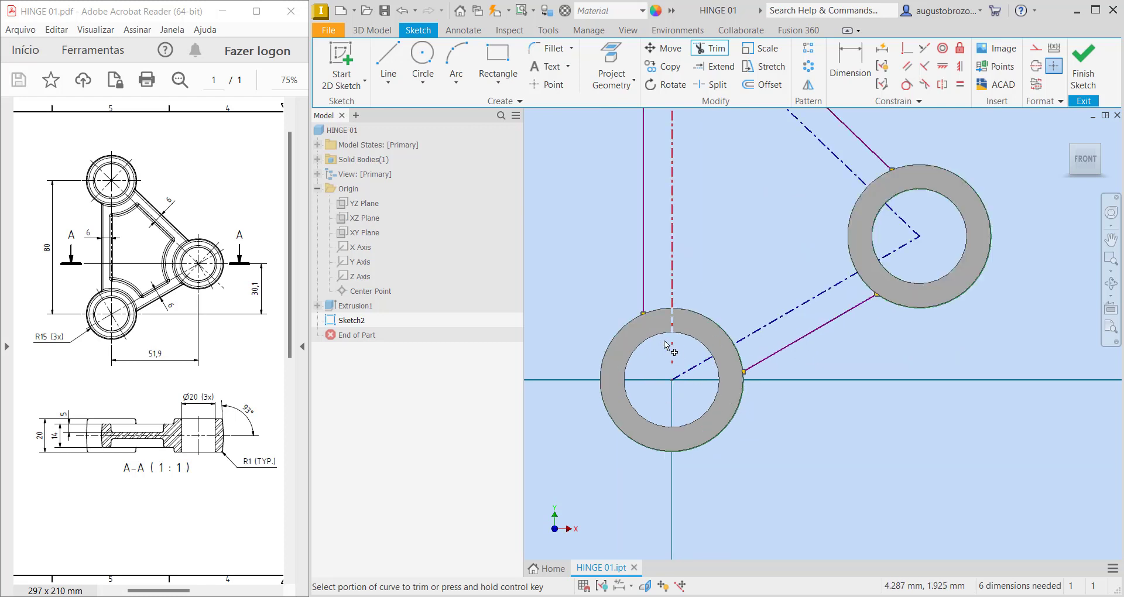
middle_drag(679, 294, 689, 434)
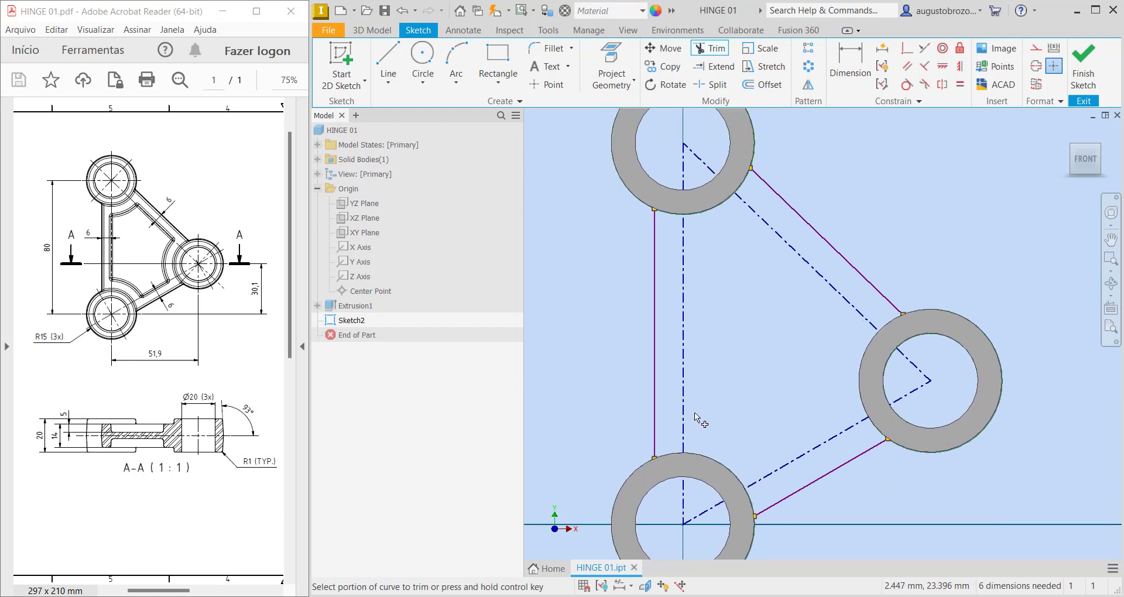
scroll(697, 401, down, 3)
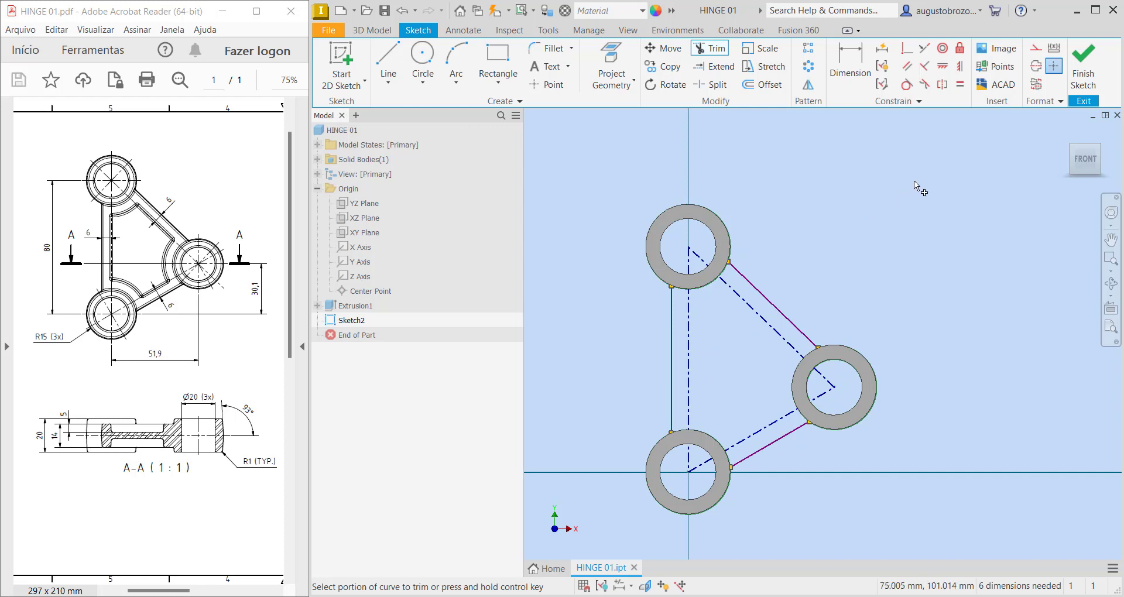
Finish the sketch and select the triangular web and both side strips as extrusion profiles.
click(1093, 68)
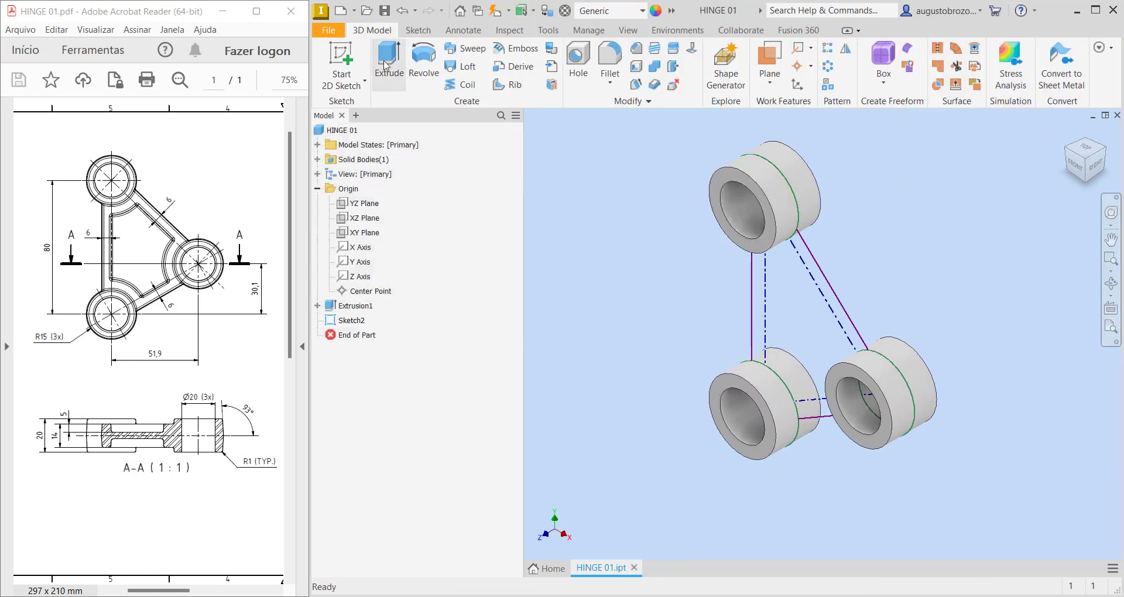
click(389, 57)
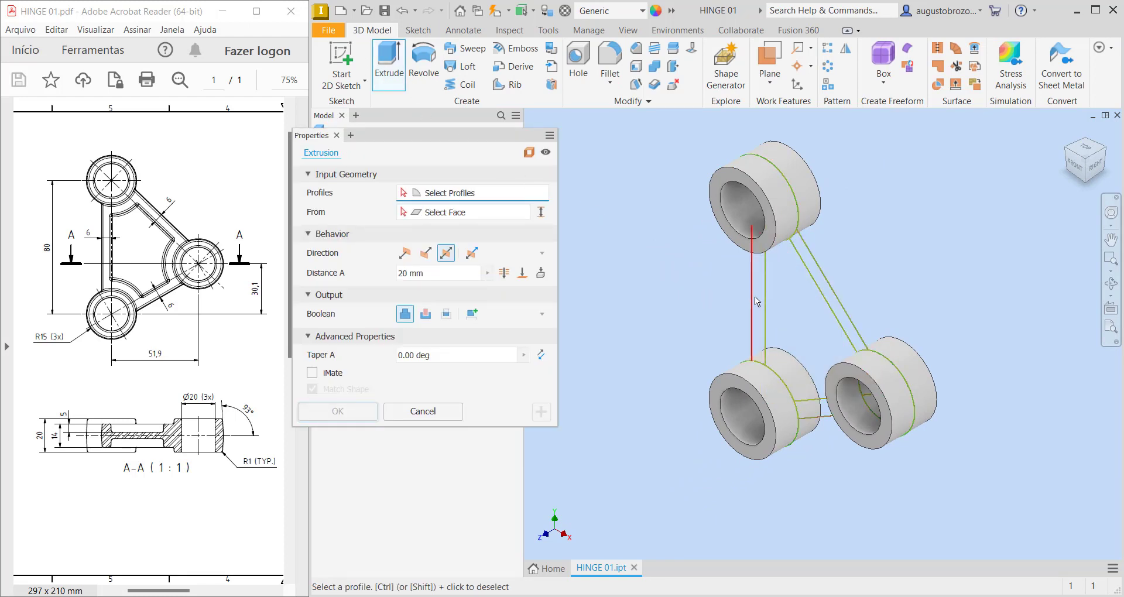
click(775, 300)
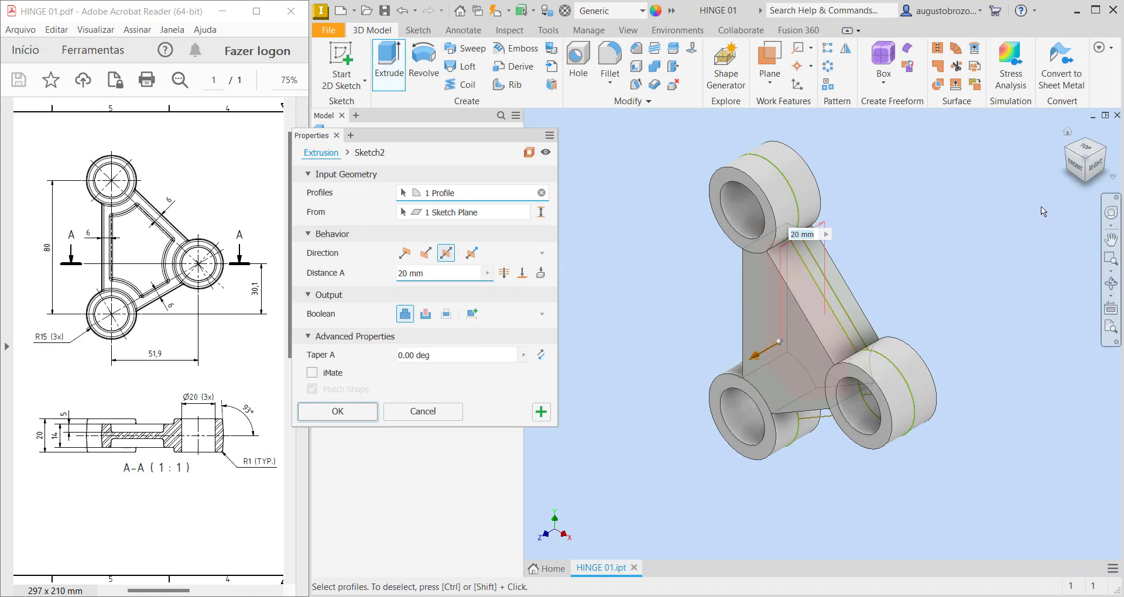
click(1077, 170)
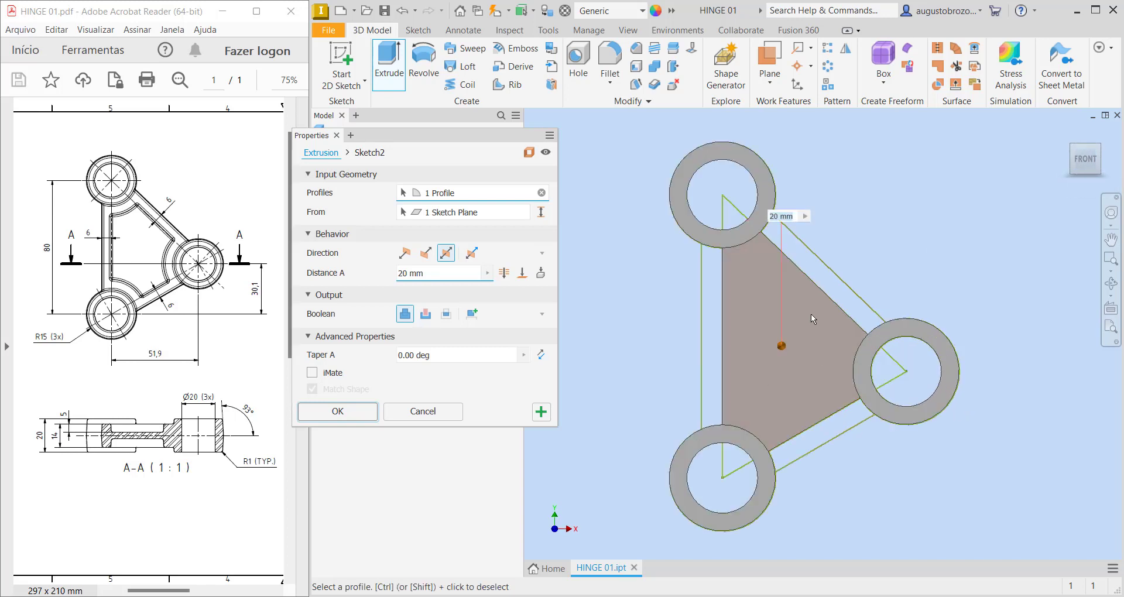
click(828, 279)
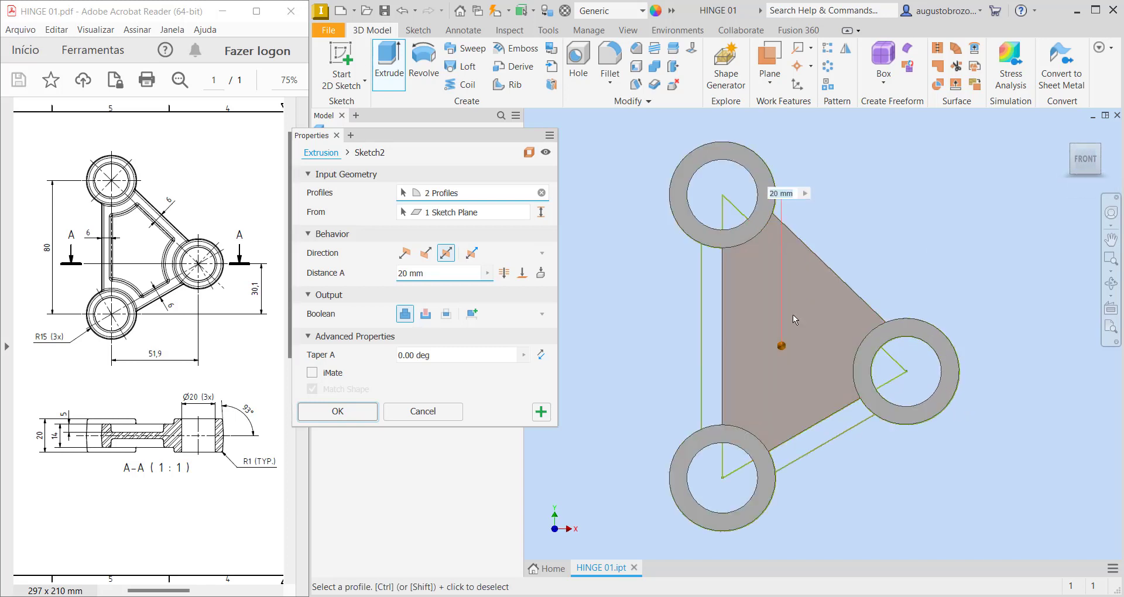
click(712, 305)
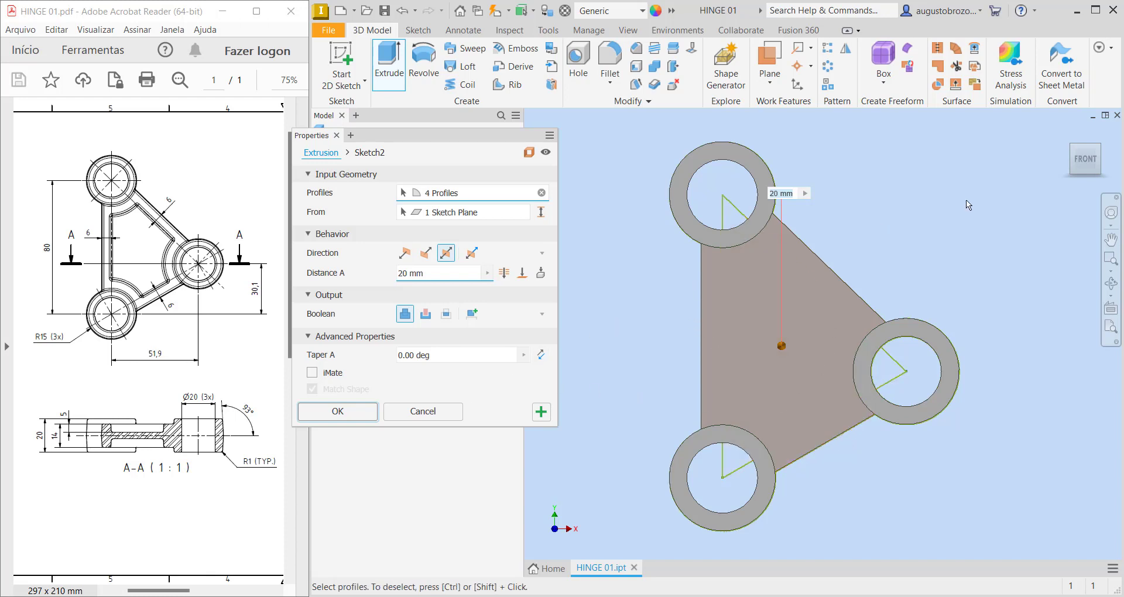
Extrude the selected web profiles 14 mm from the home view.
mouse_move(1071, 137)
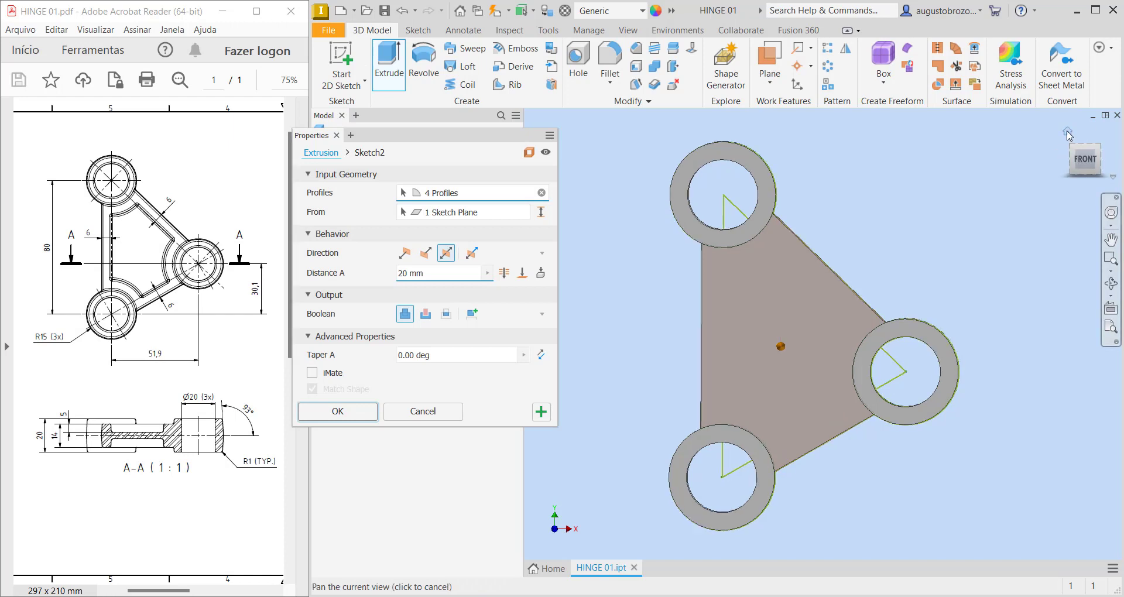
click(1069, 134)
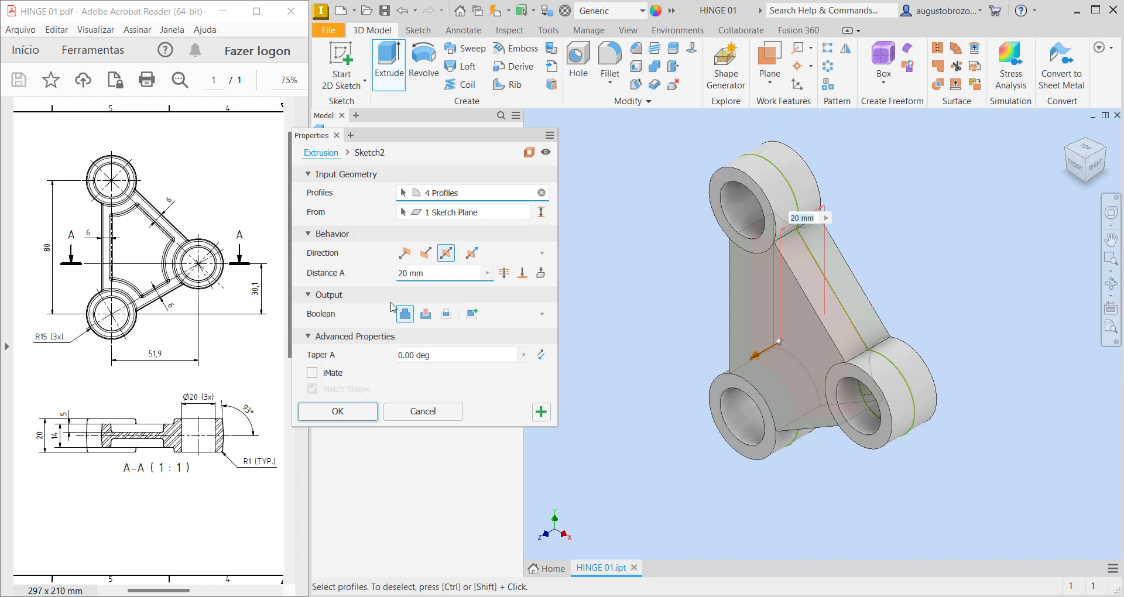
click(437, 273)
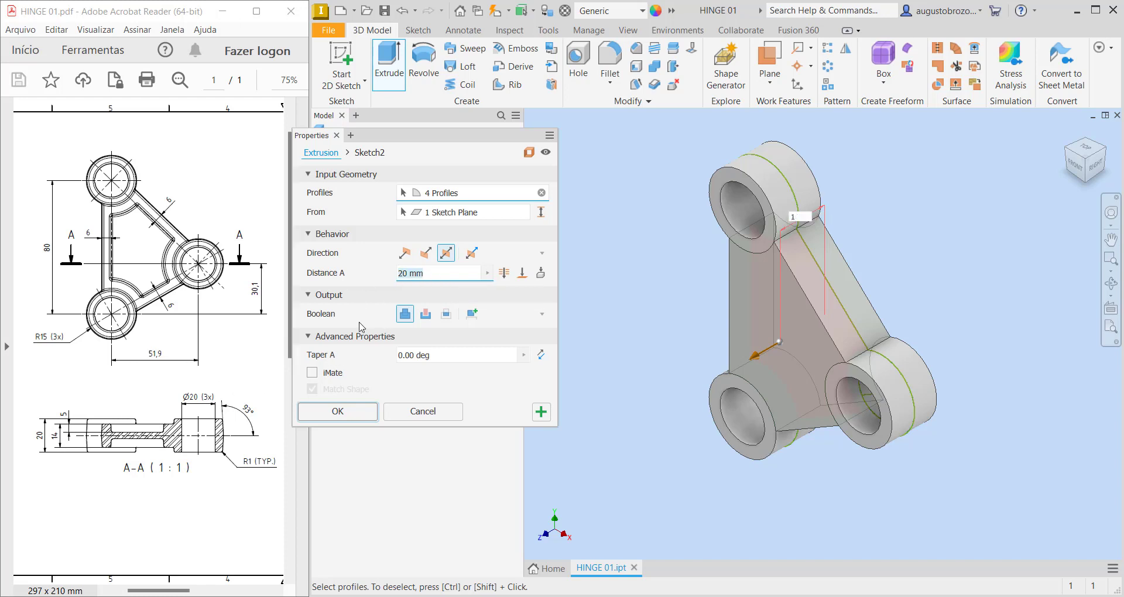
text(14)
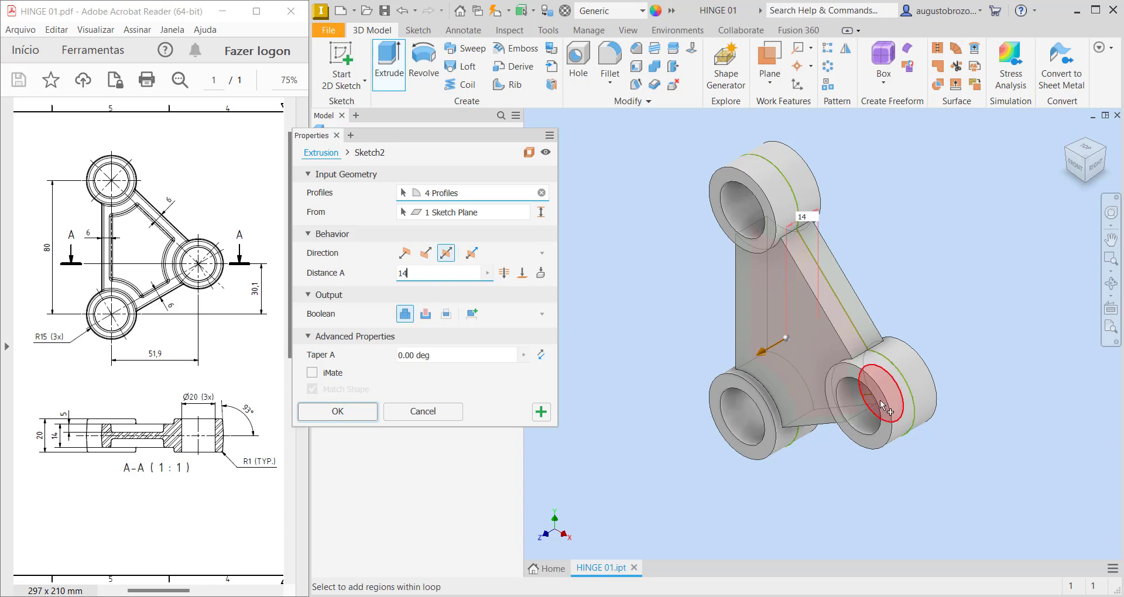
click(338, 412)
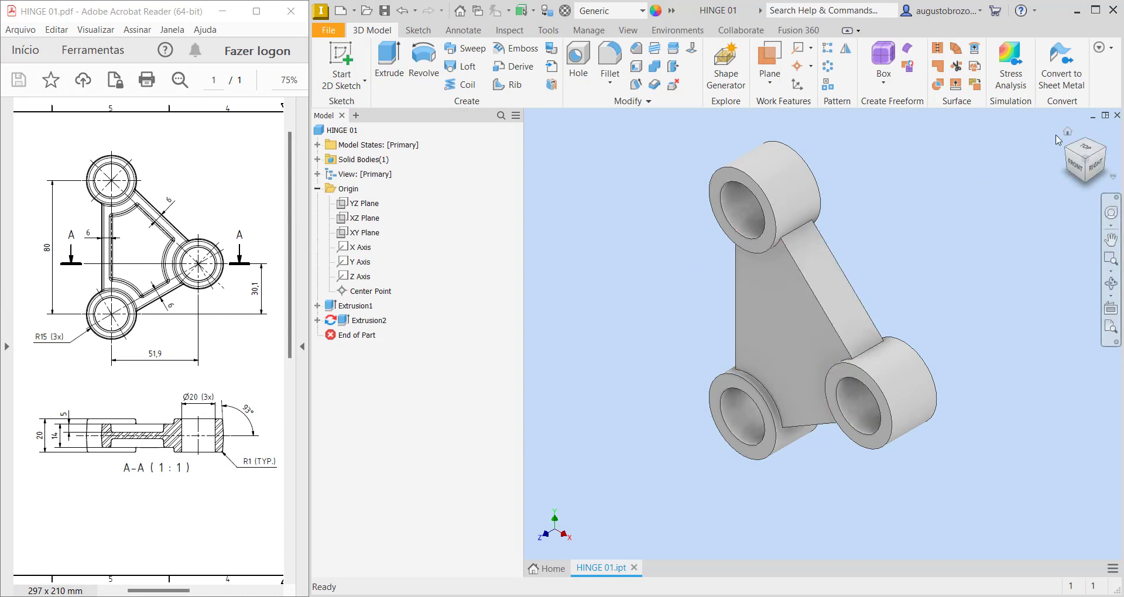
key(F2)
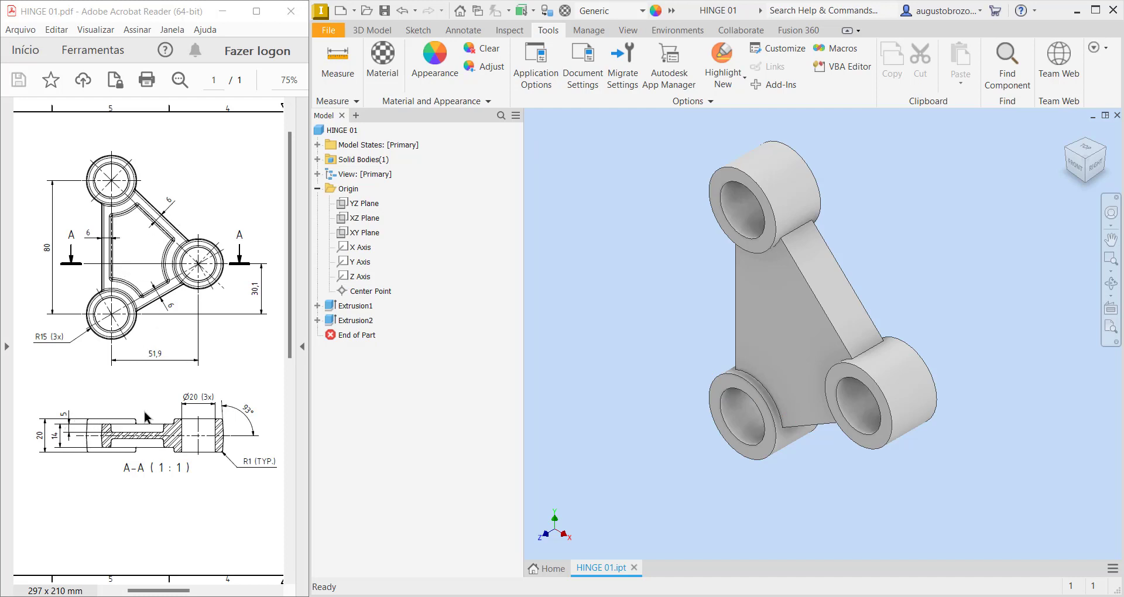
click(364, 34)
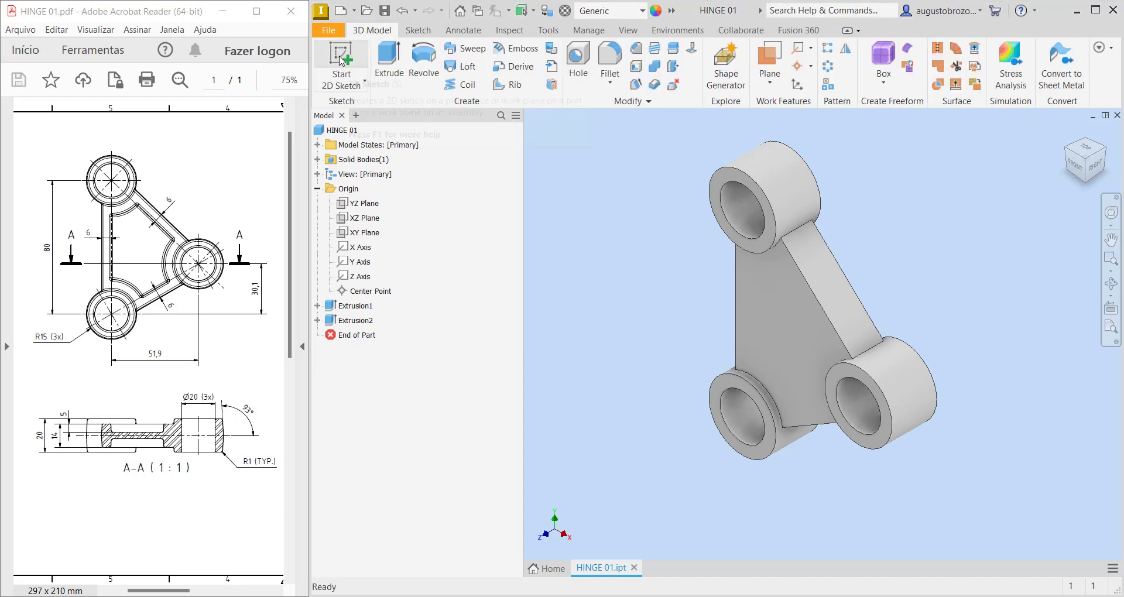
Start a sketch on the web's front face and project the triangular face into it.
click(342, 60)
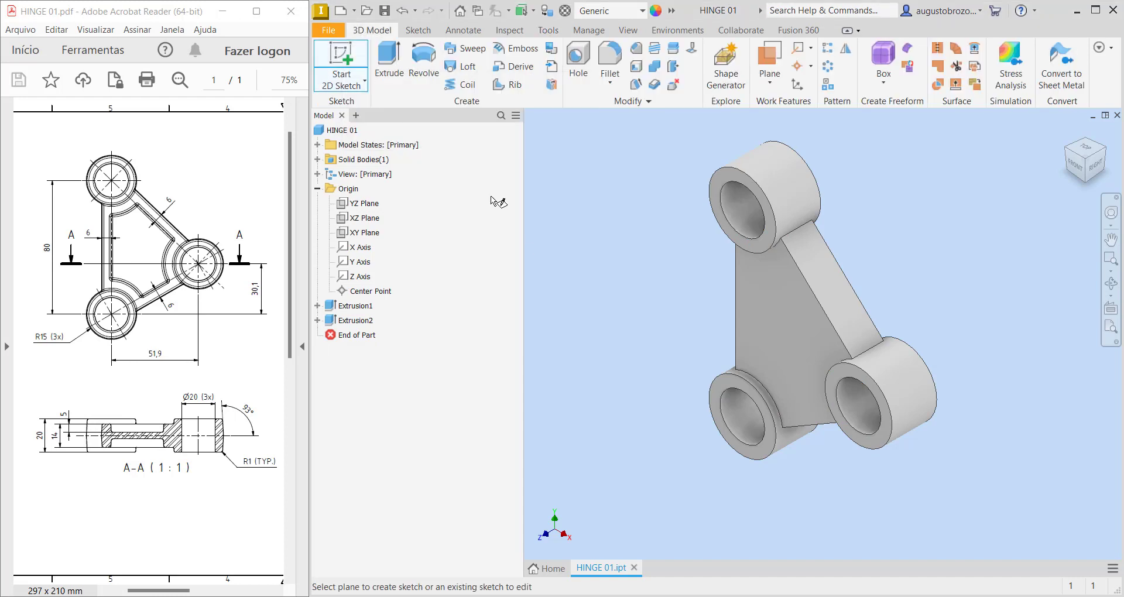
click(739, 309)
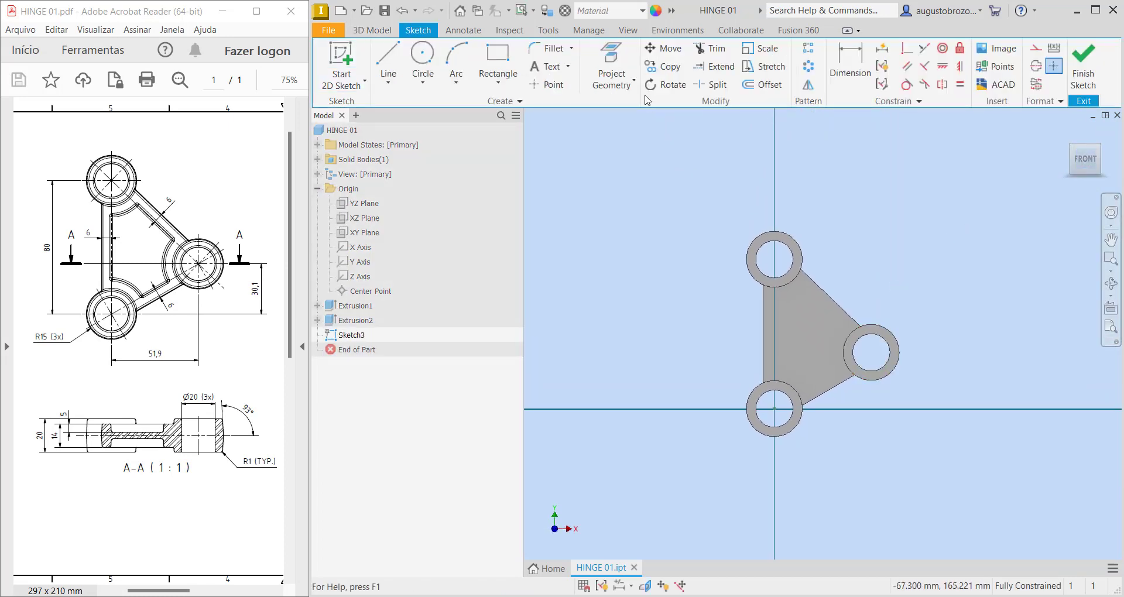
click(612, 64)
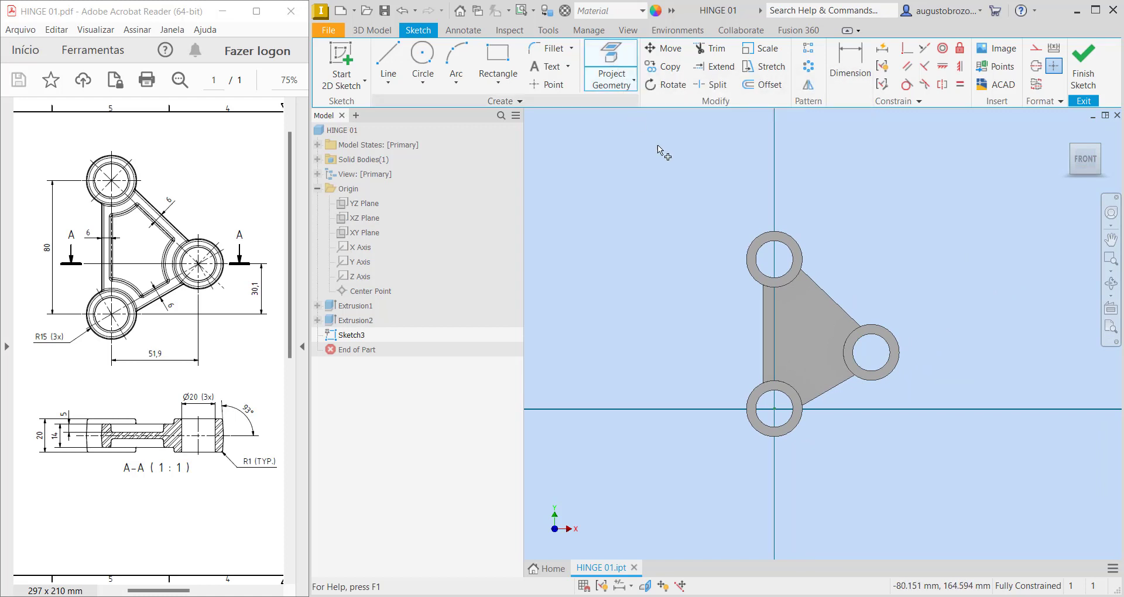
click(807, 335)
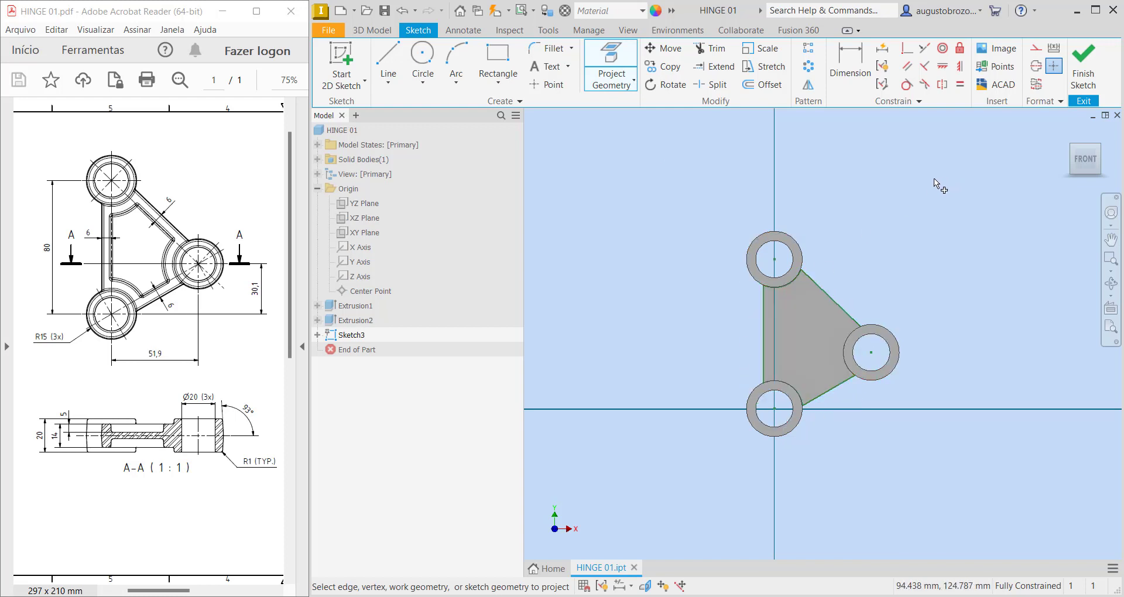
Offset the projected outline 6 mm inward and finish the sketch.
key(o)
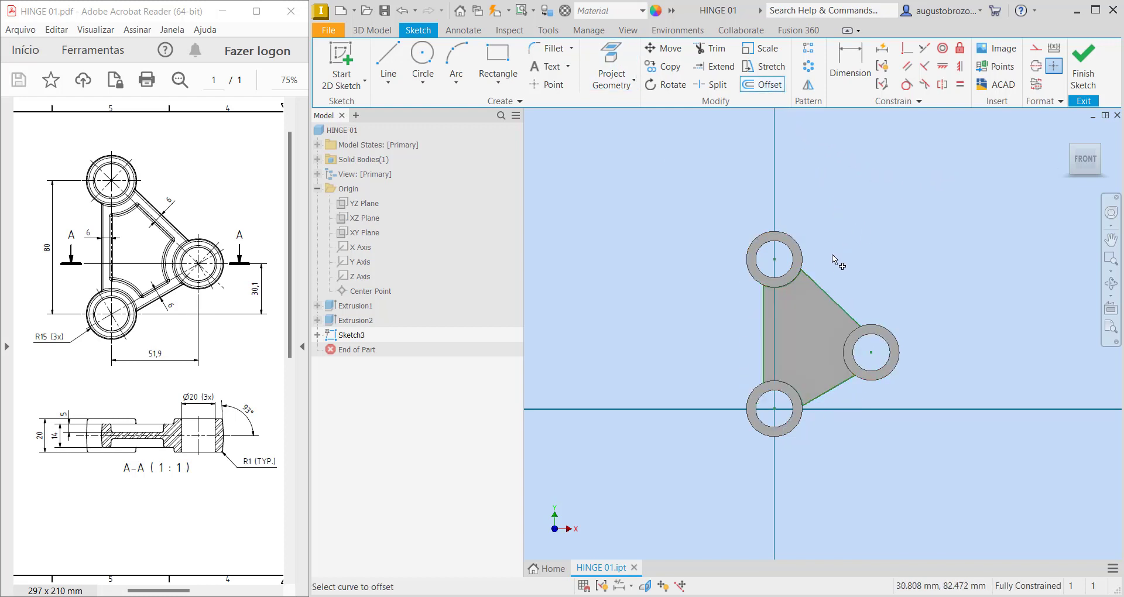
click(835, 300)
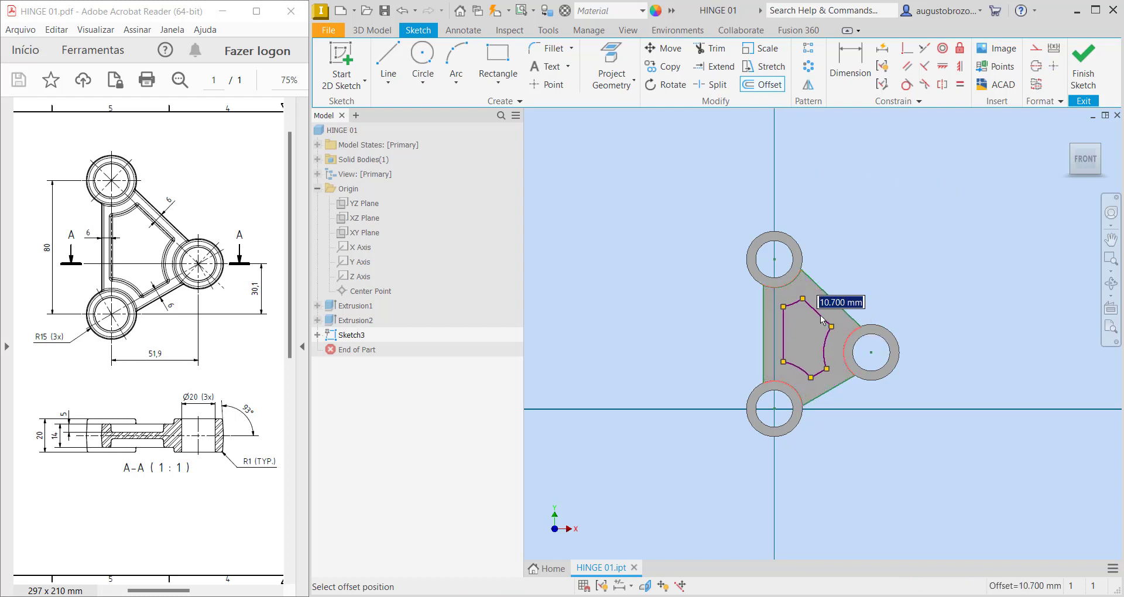
text(6)
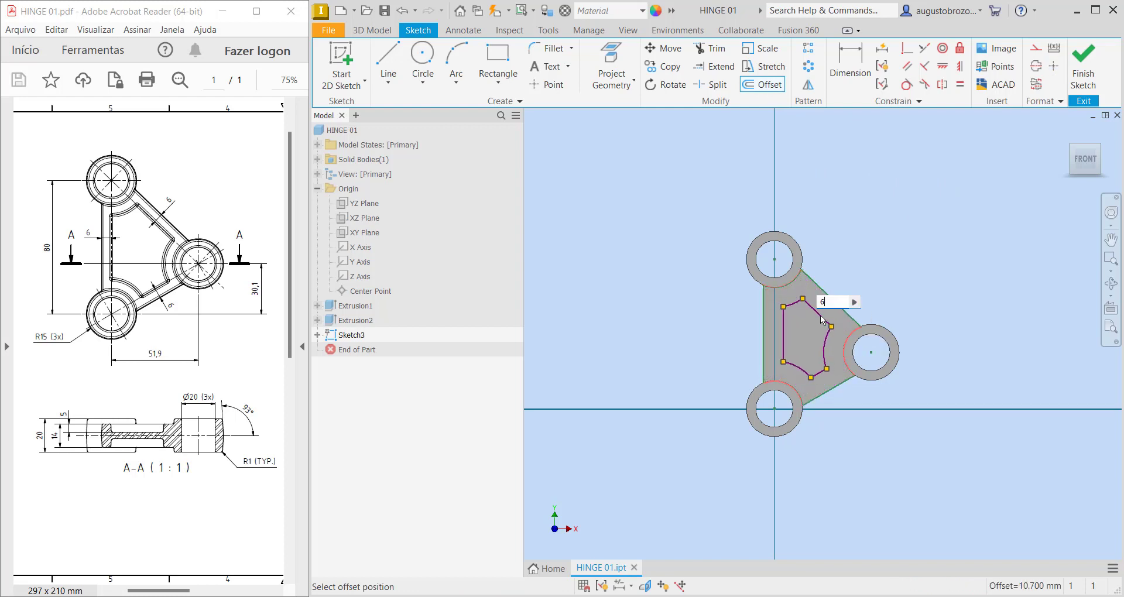
key(Return)
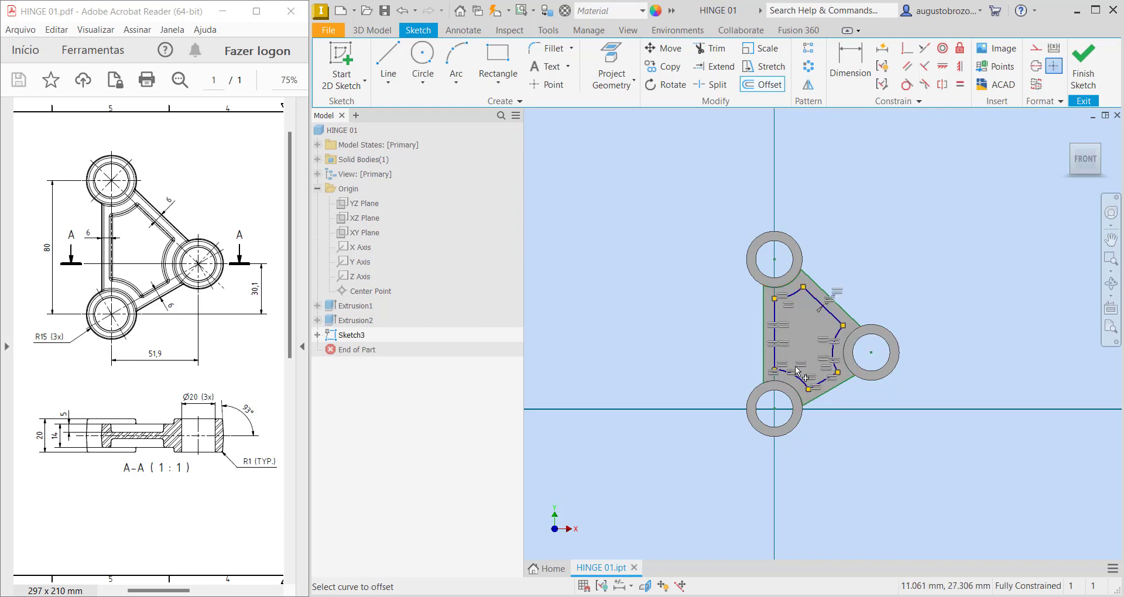
scroll(820, 368, up, 3)
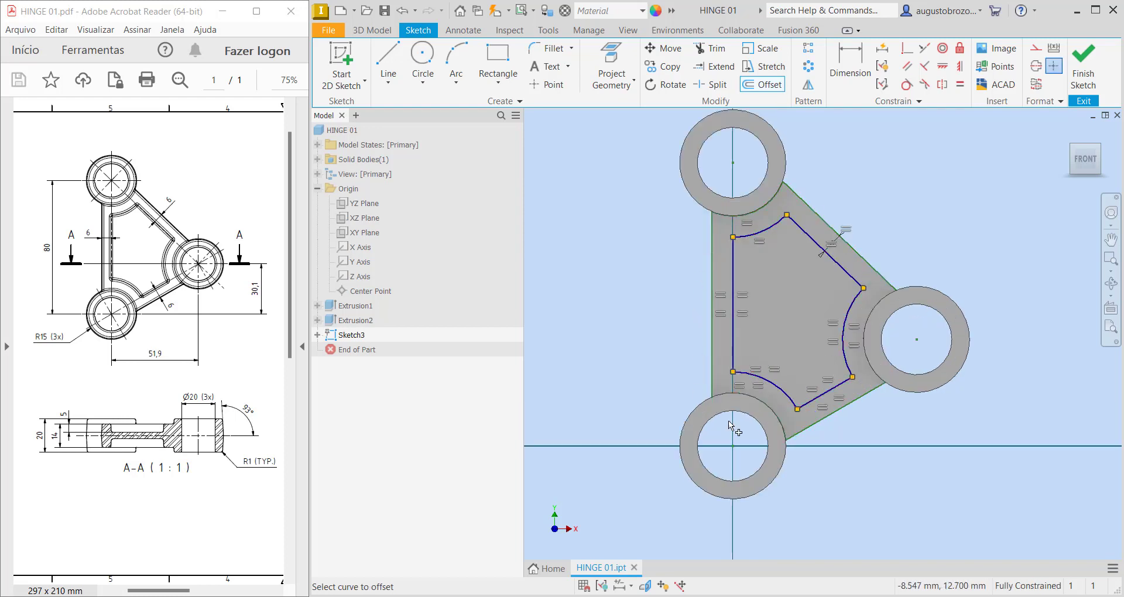
click(1078, 81)
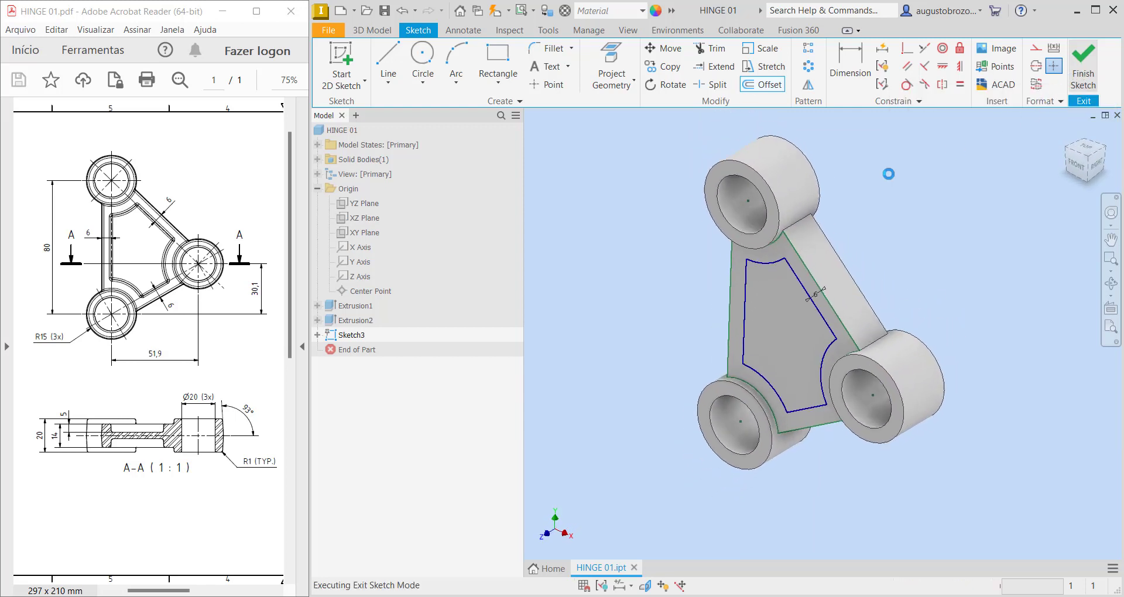
Extrude-cut the region inside Sketch3's offset loop 5 mm deep as Extrusion3.
click(390, 59)
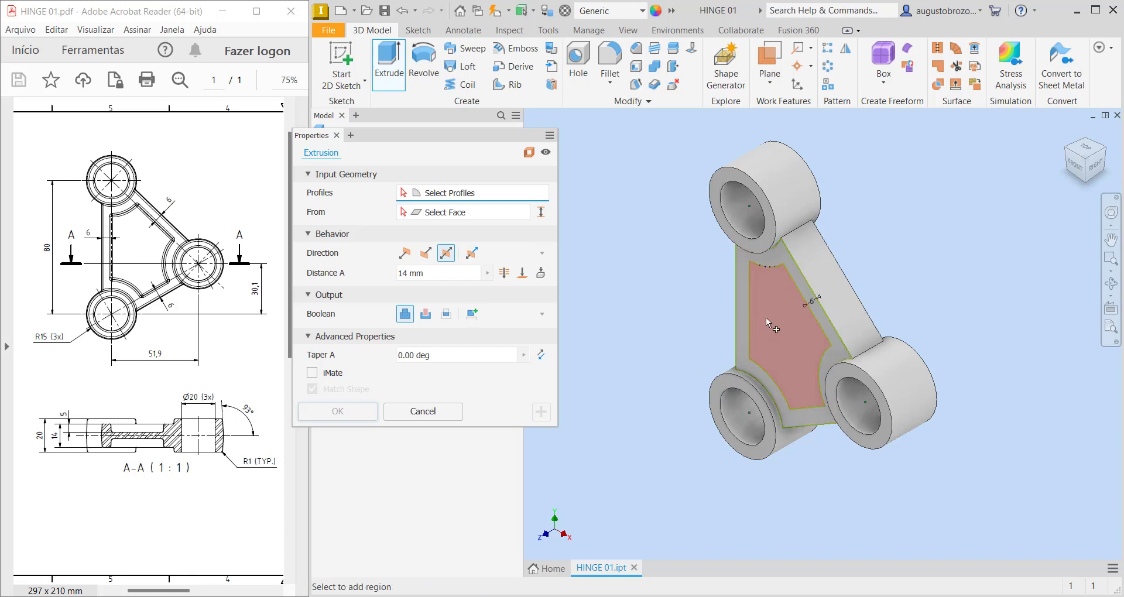
click(766, 317)
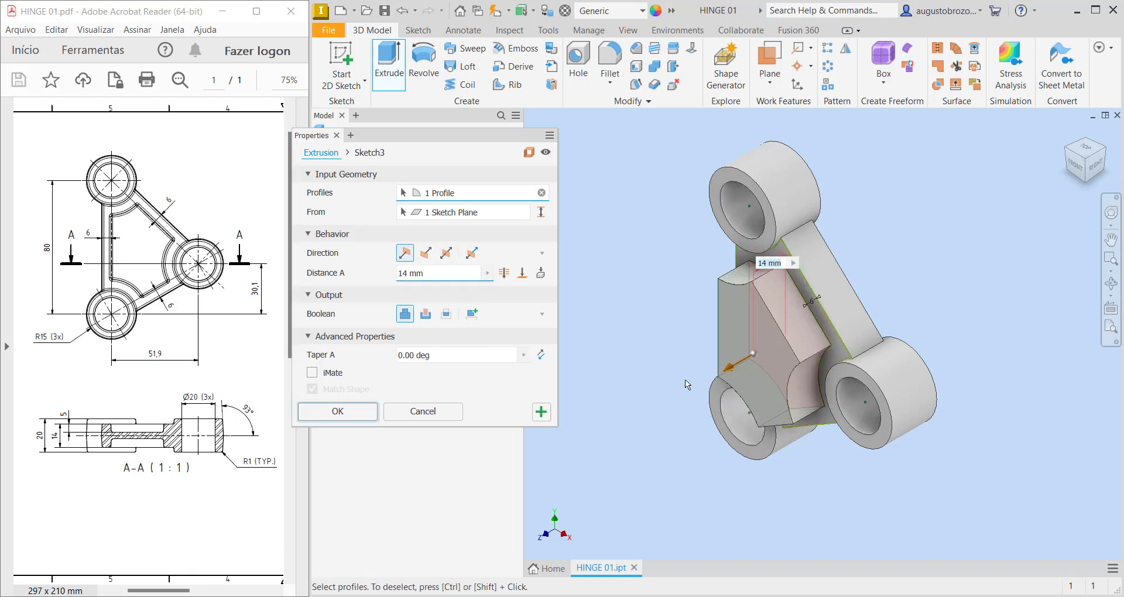
click(426, 316)
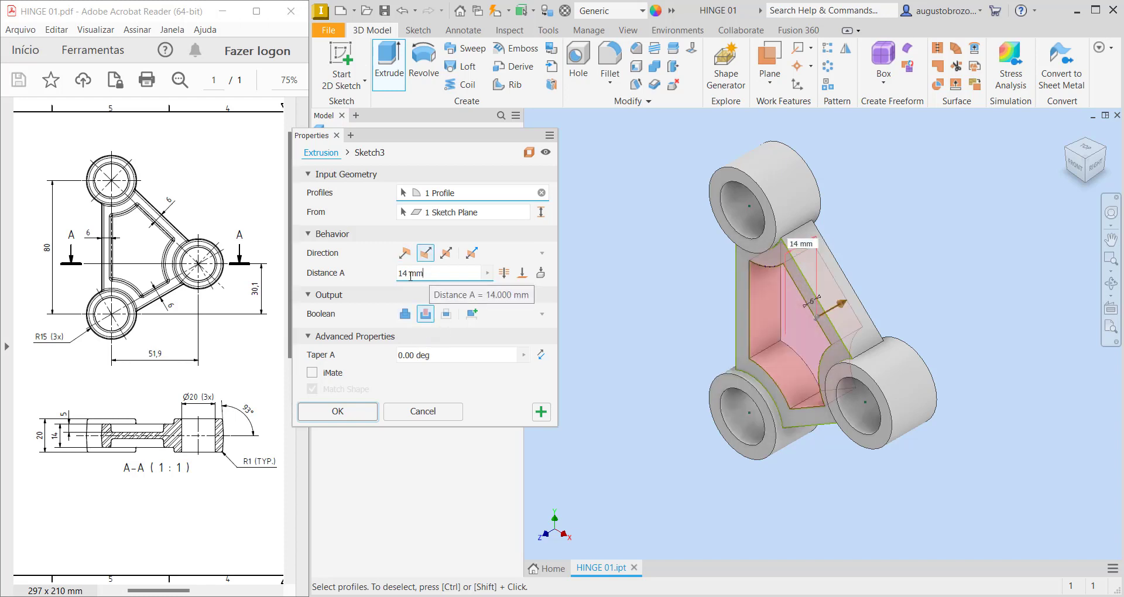
double_click(431, 275)
text(5)
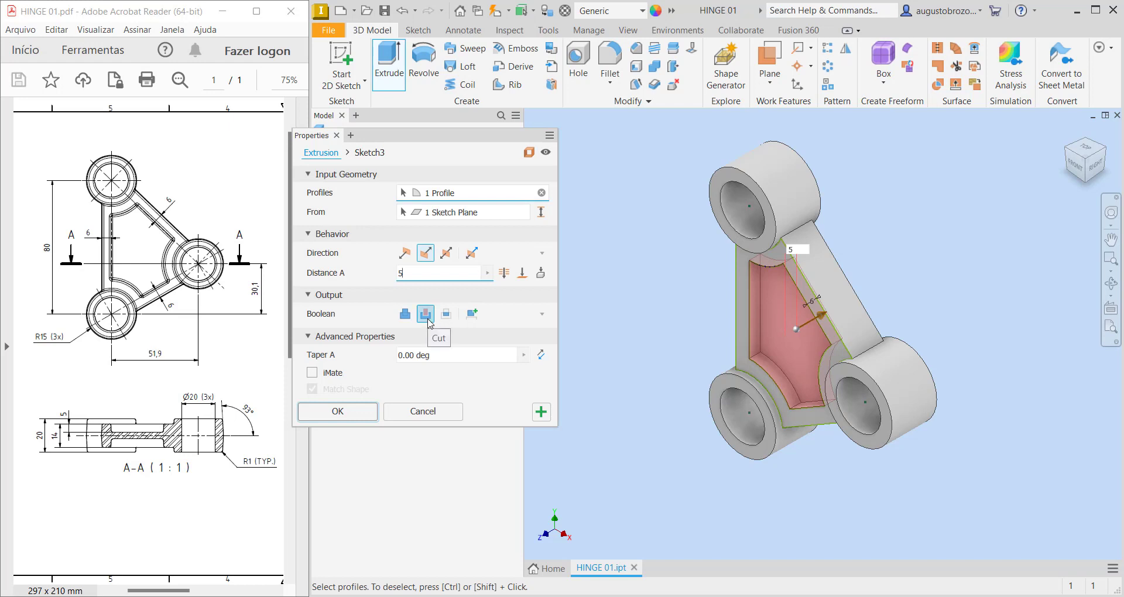
click(338, 412)
mouse_move(786, 349)
middle_down()
mouse_move(808, 356)
mouse_move(739, 359)
mouse_move(799, 297)
mouse_move(906, 244)
mouse_move(924, 175)
mouse_move(908, 231)
mouse_move(751, 316)
mouse_move(742, 289)
middle_up()
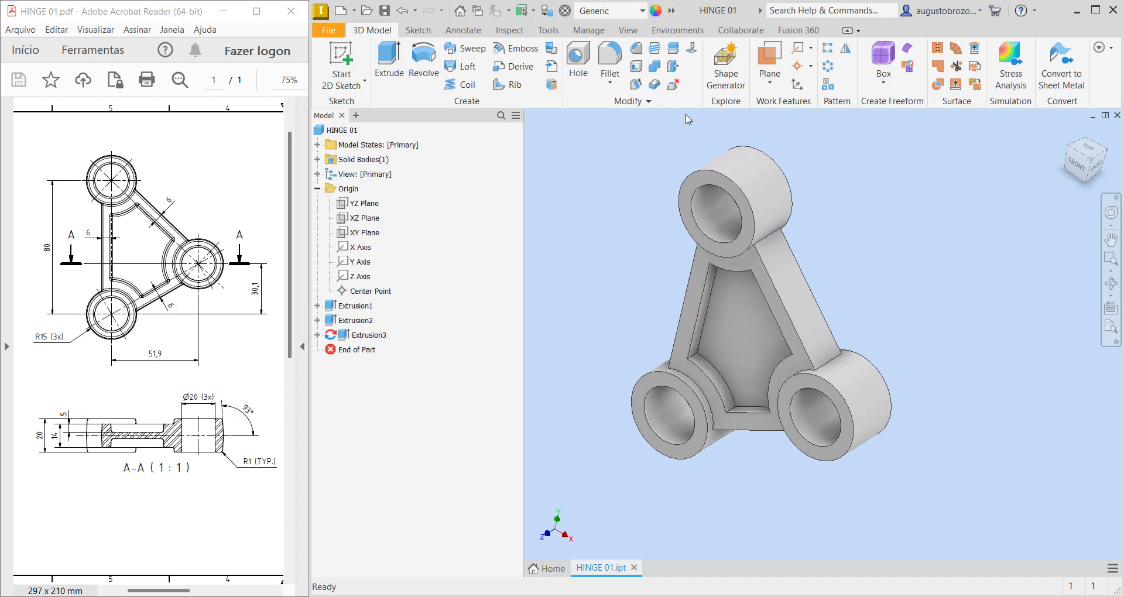
Mirror Extrusion3 across the XY Plane and orbit to check both pockets.
click(849, 52)
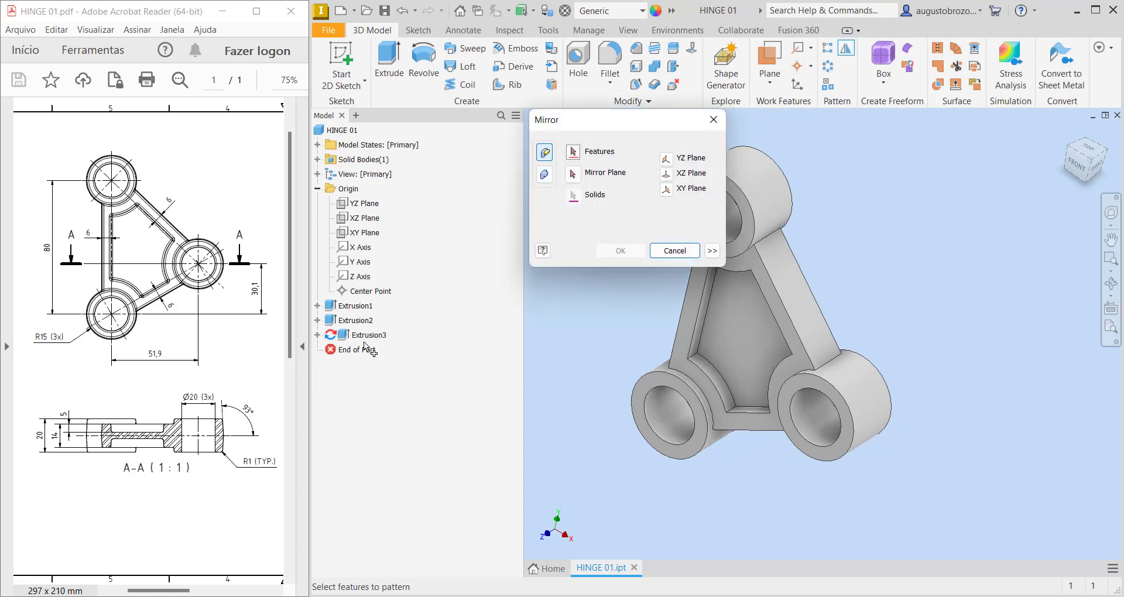
click(366, 338)
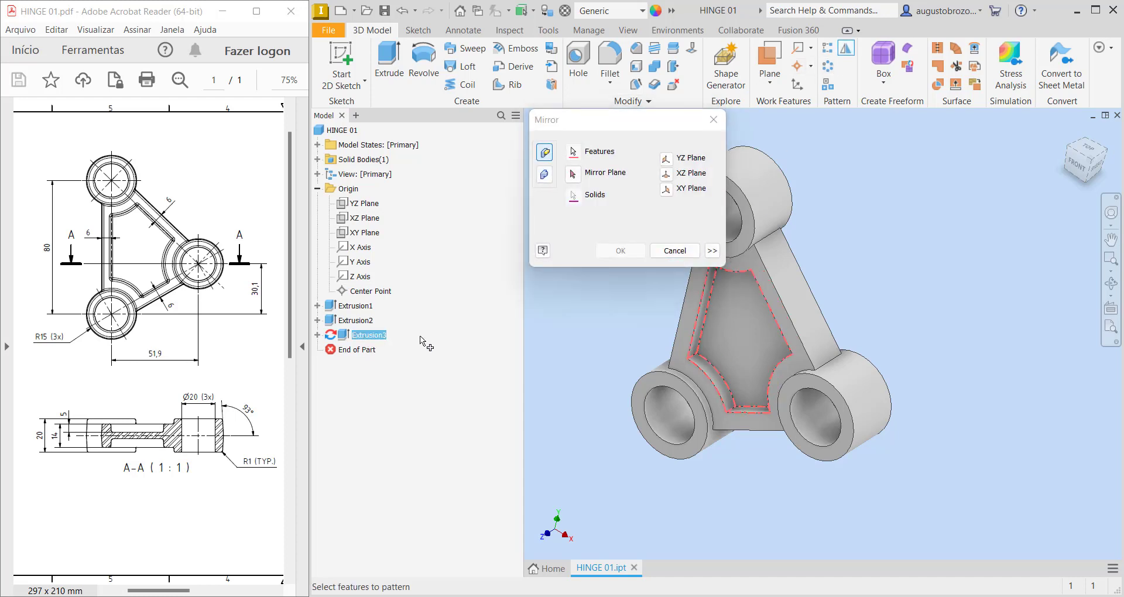
click(574, 174)
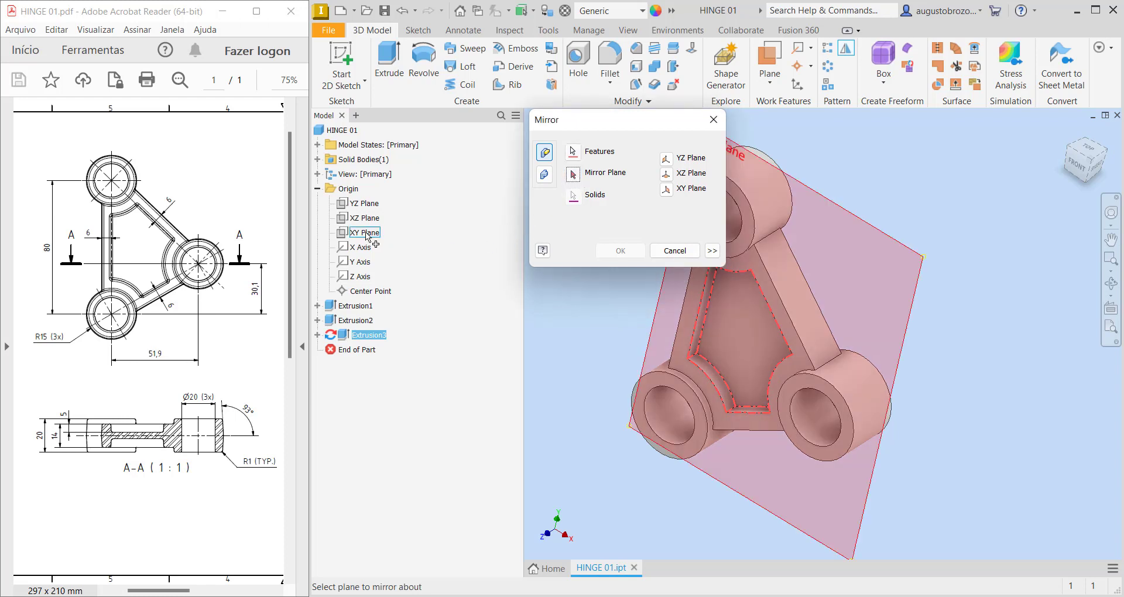
click(365, 235)
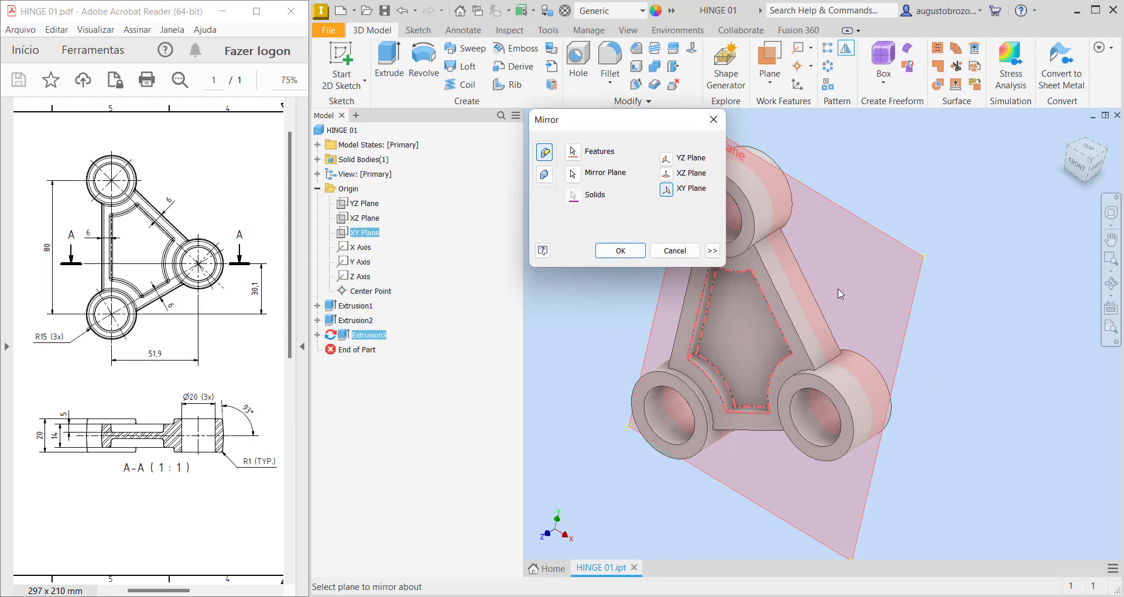
shift+middle_drag(841, 294, 735, 316)
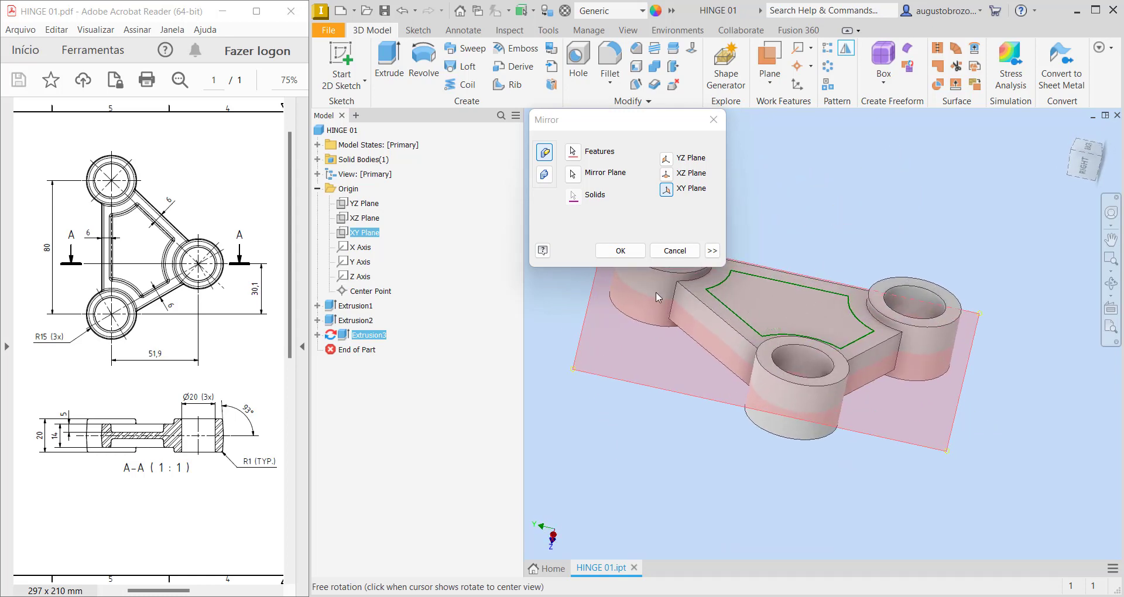
click(621, 251)
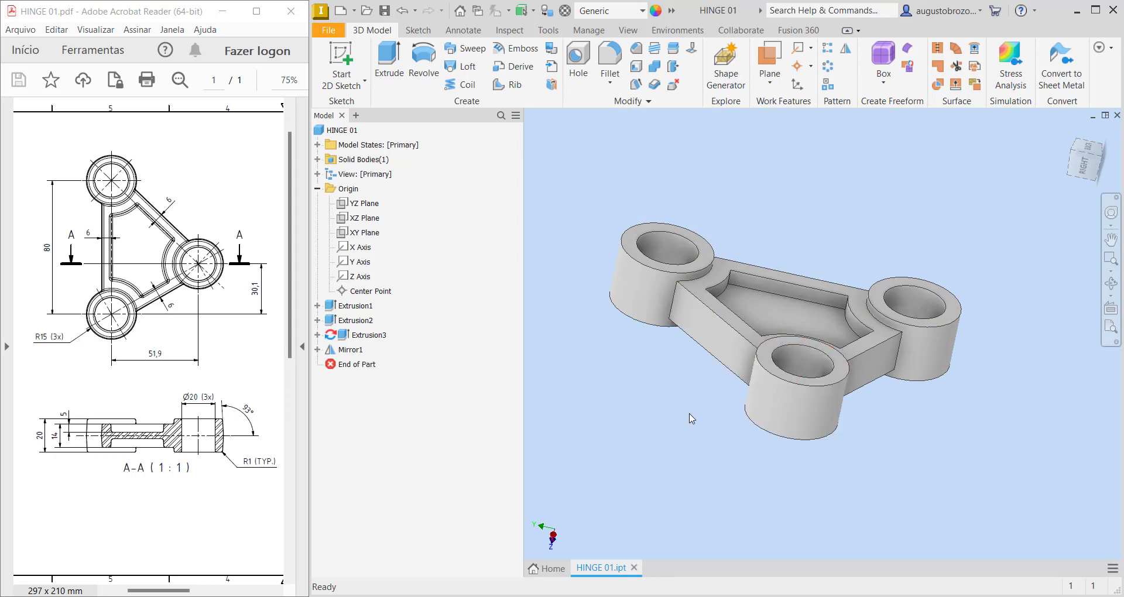
mouse_move(716, 394)
shift+middle_down()
mouse_move(761, 351)
mouse_move(755, 320)
mouse_move(739, 326)
mouse_move(755, 331)
shift+middle_up()
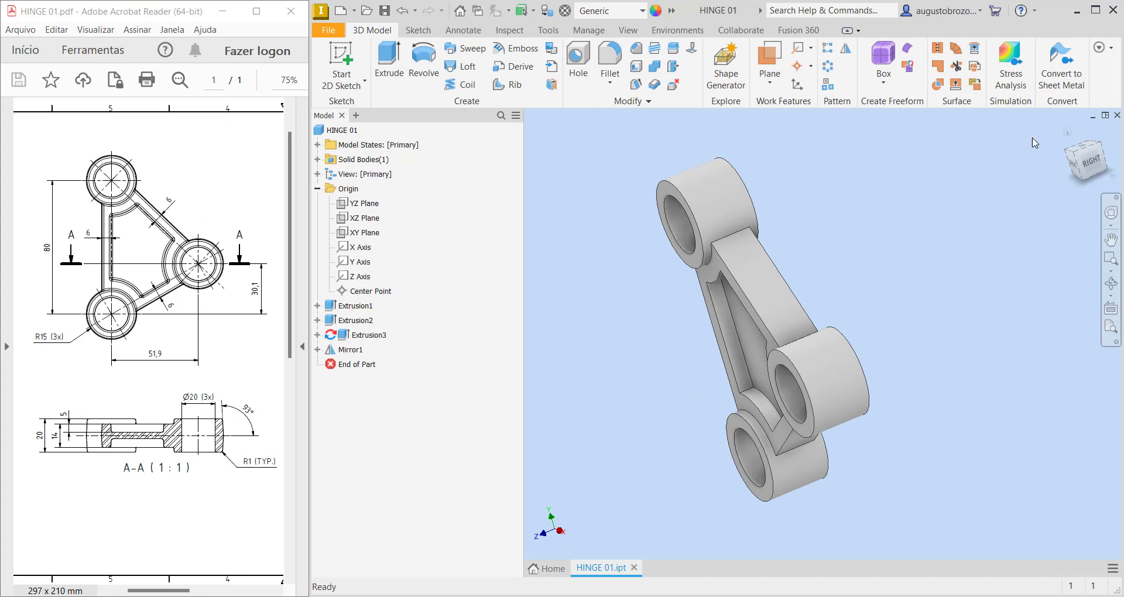
click(1067, 134)
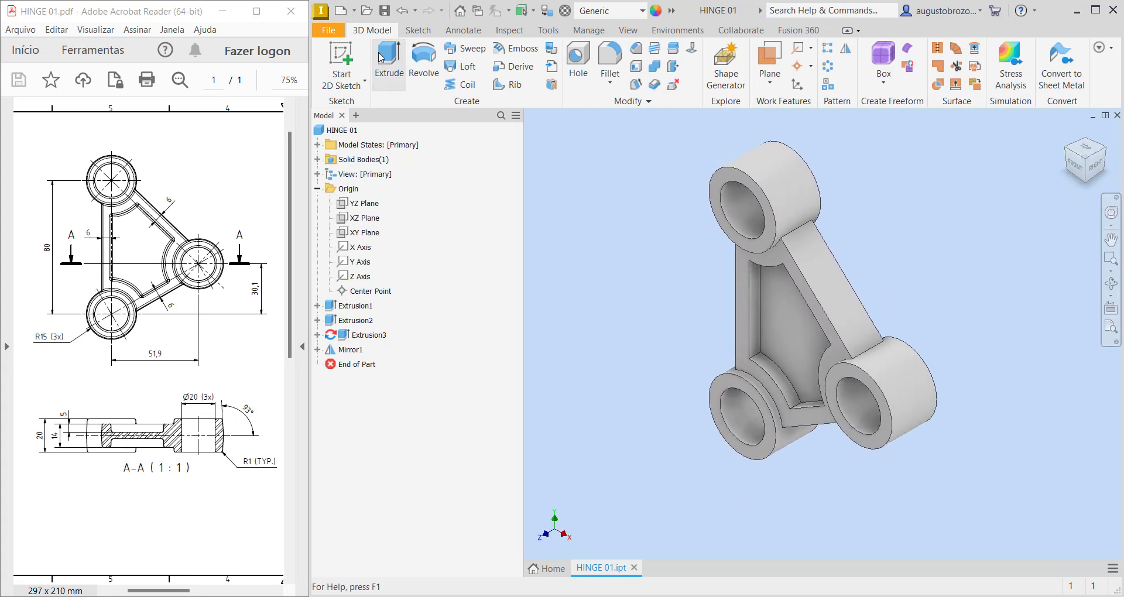
Save HINGE 01 and launch the Draft command from the Modify panel.
click(385, 11)
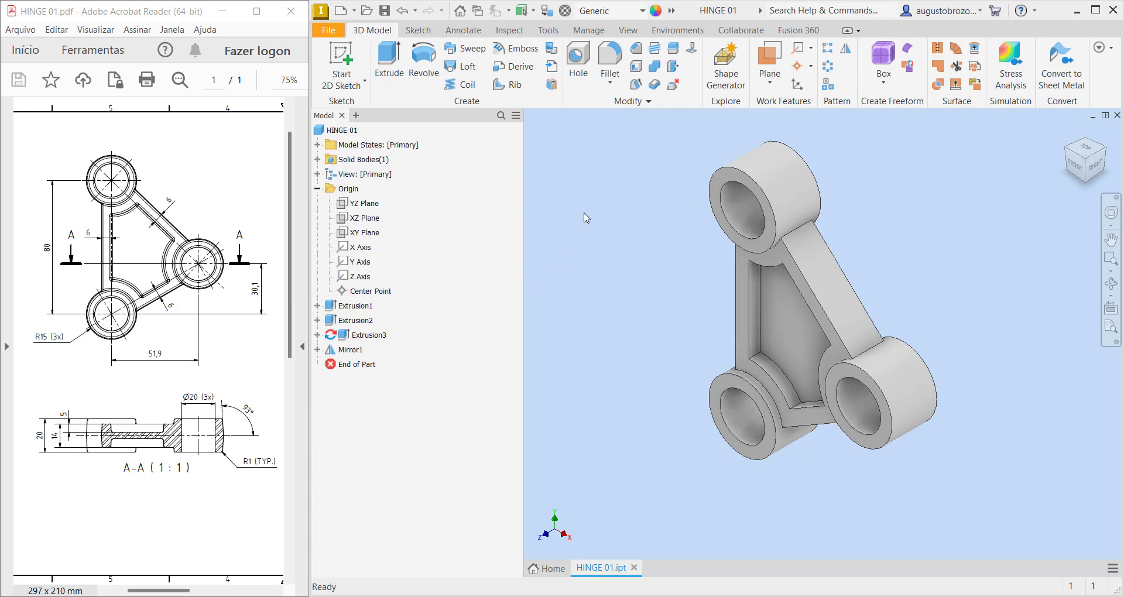
click(636, 85)
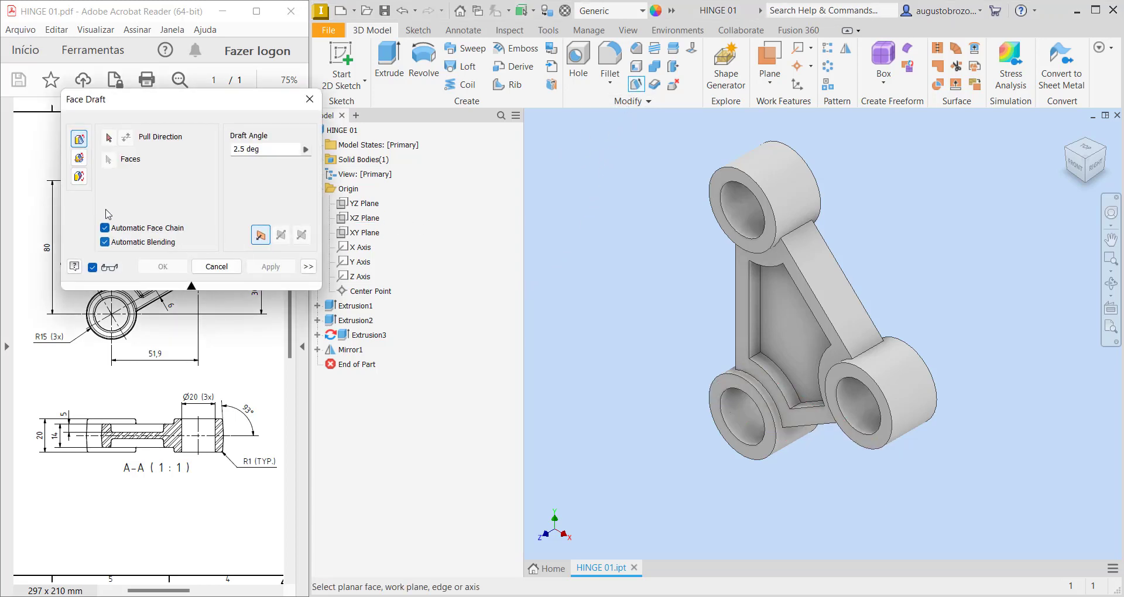
Choose the Fixed Plane draft type with XY Plane as fixed plane, then activate face selection.
click(80, 164)
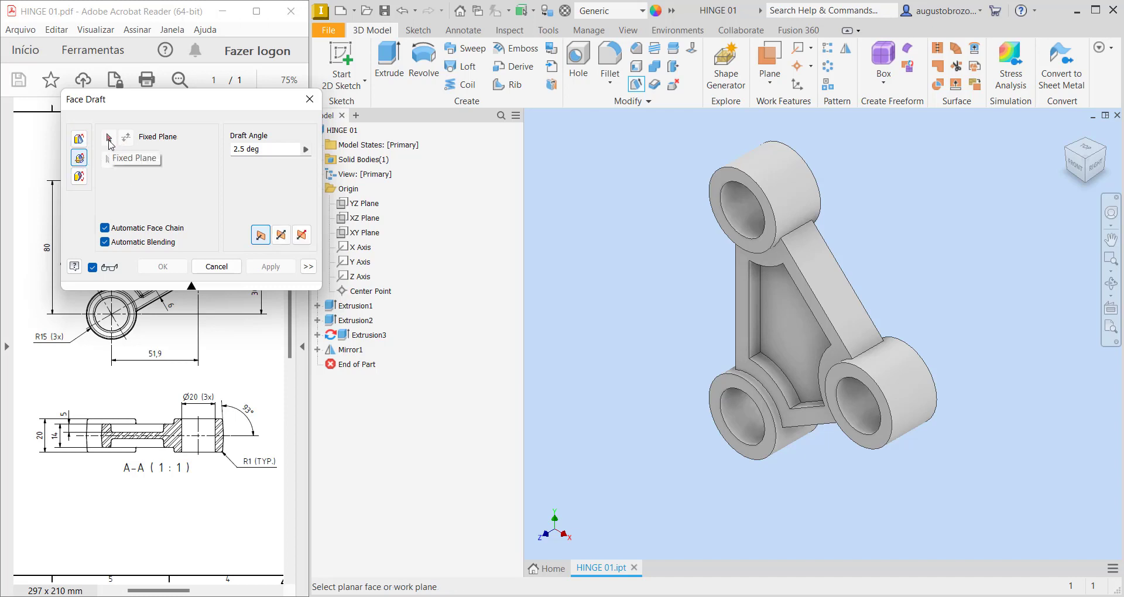
click(109, 139)
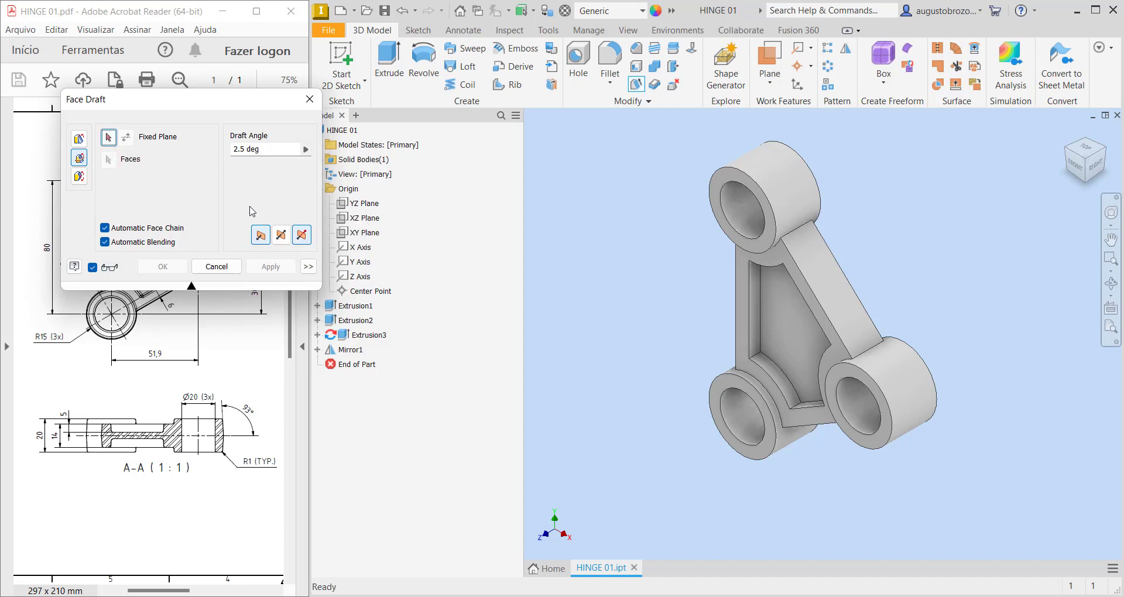
click(109, 138)
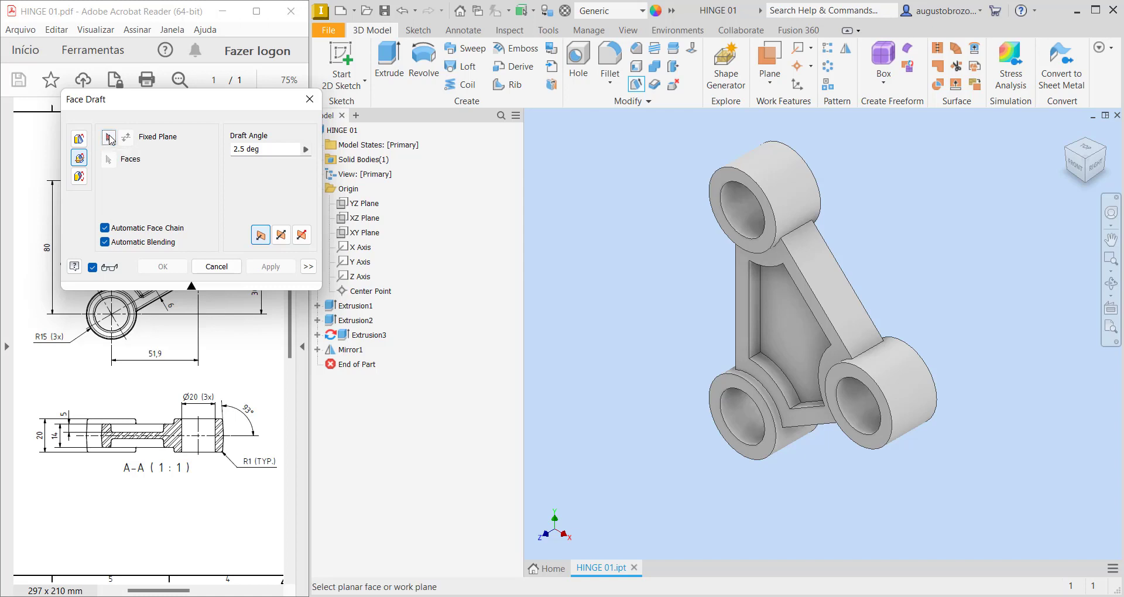
click(361, 234)
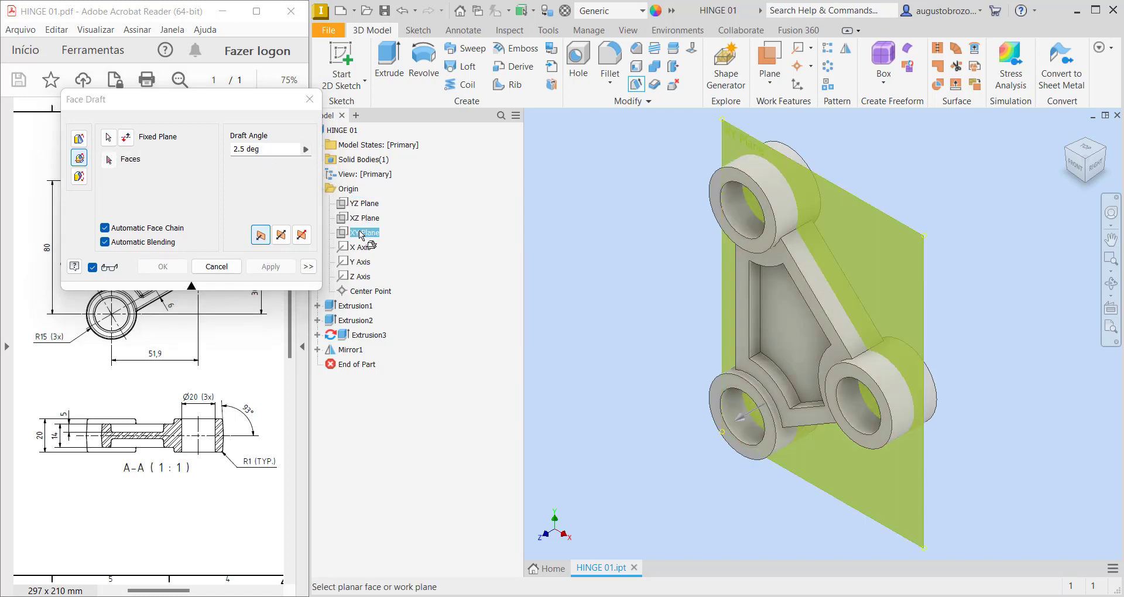
click(109, 162)
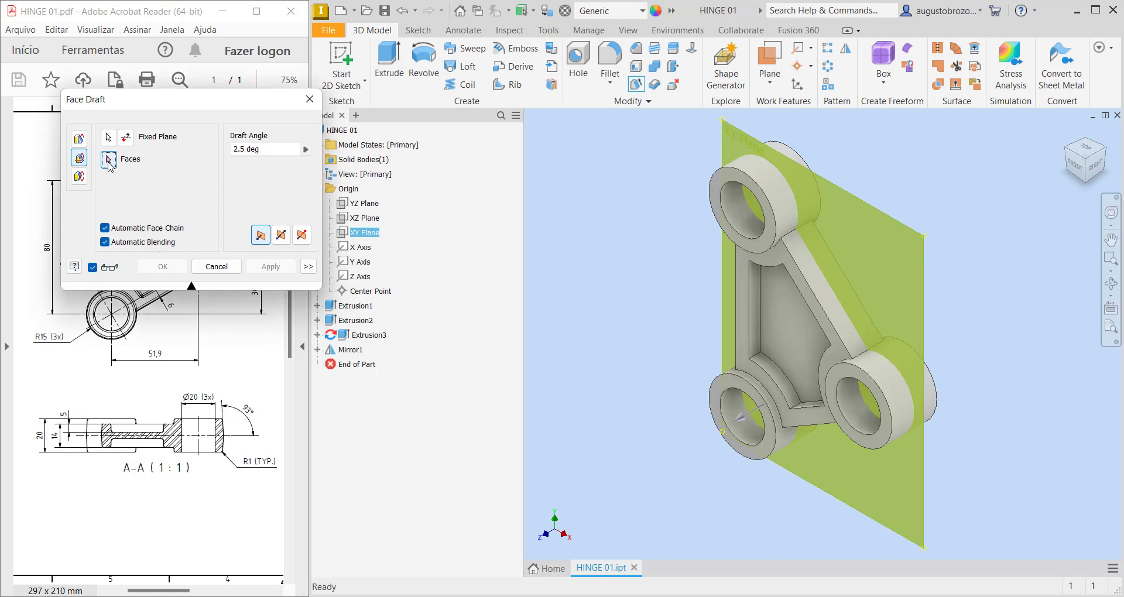
Select the top boss faces, choose symmetric draft and set the angle to 3 deg.
click(755, 168)
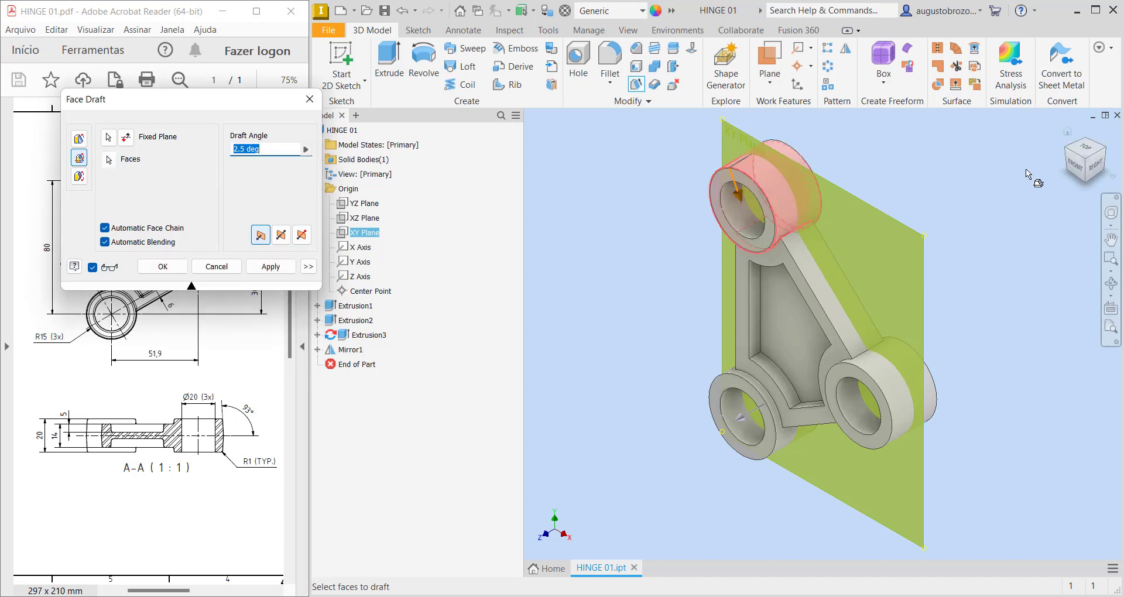
click(1093, 177)
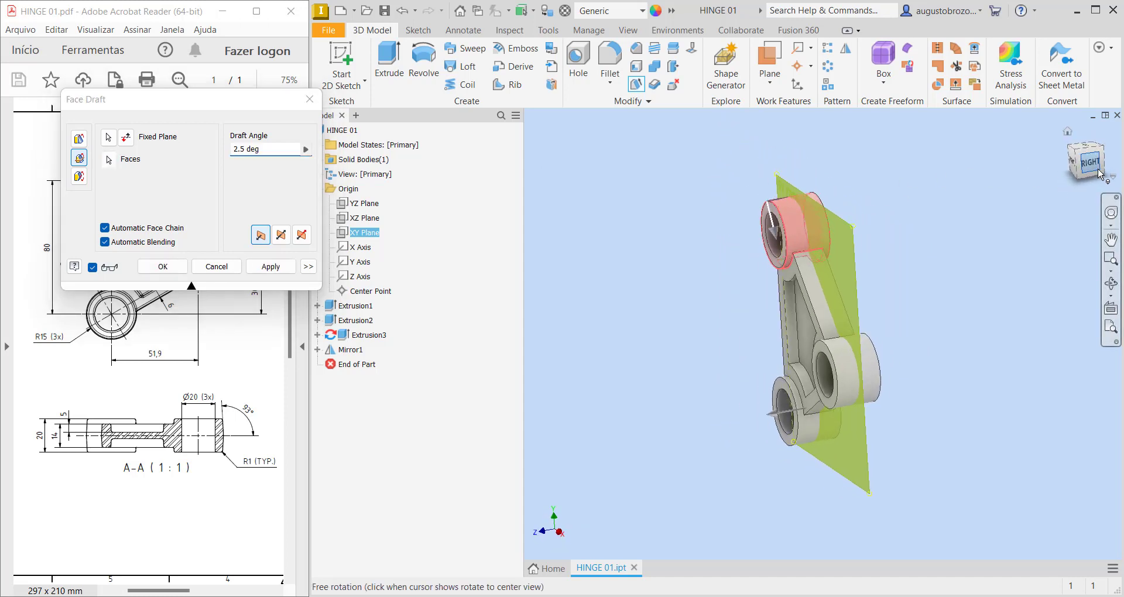
scroll(837, 241, down, 5)
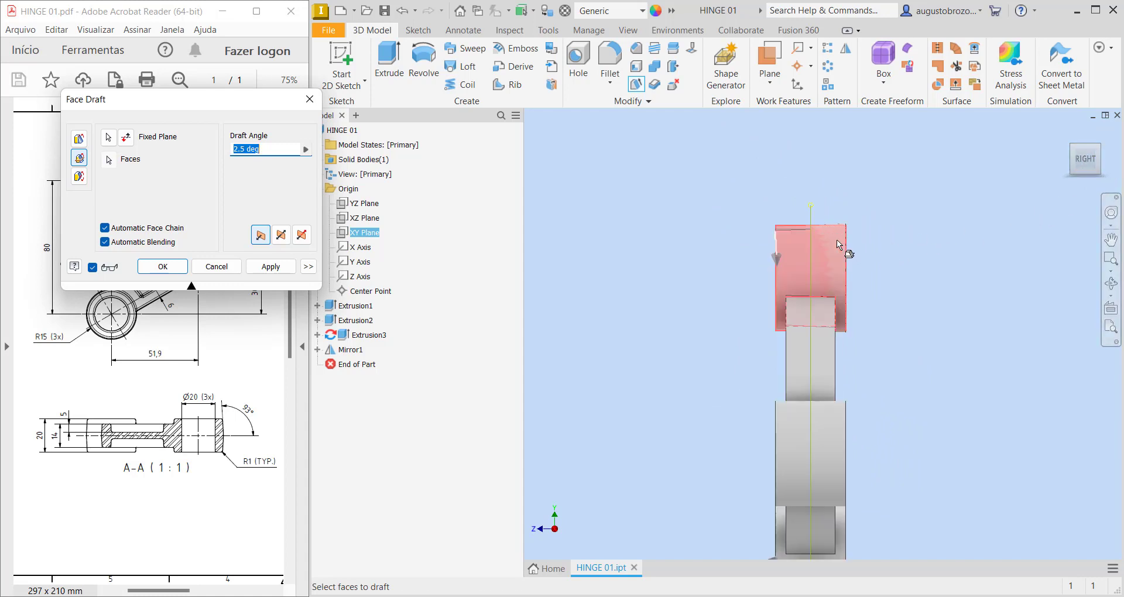
scroll(776, 223, down, 3)
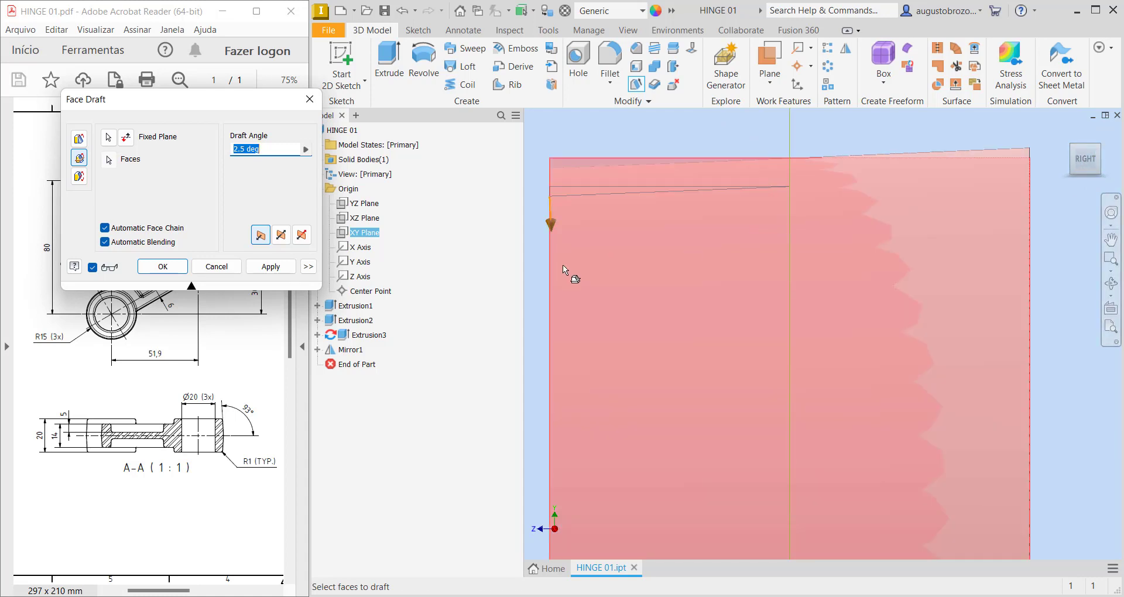
click(282, 236)
double_click(243, 149)
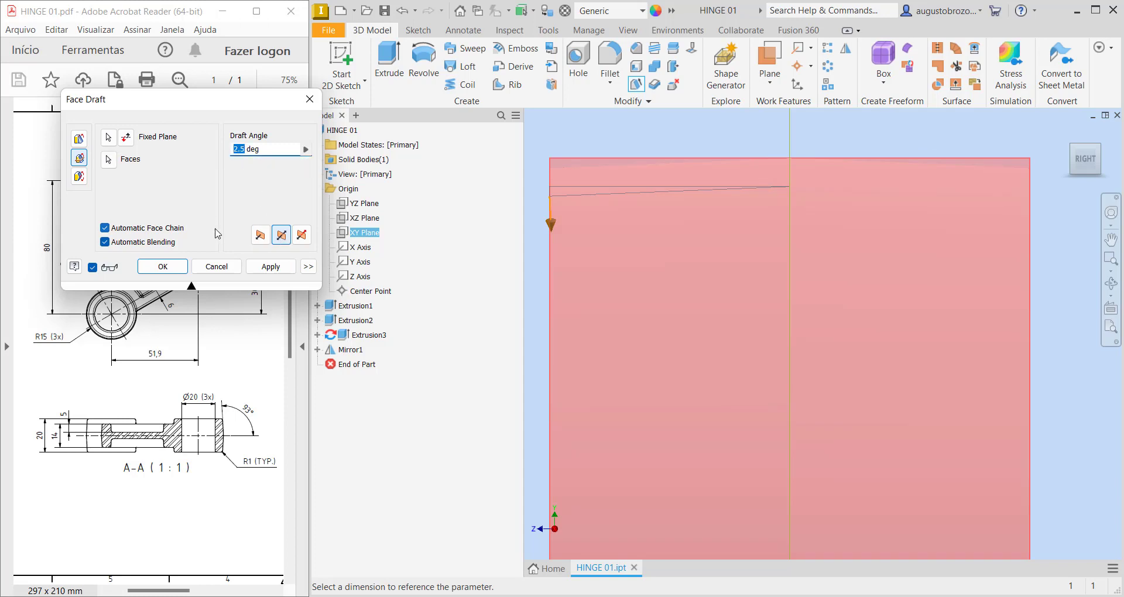
text(3)
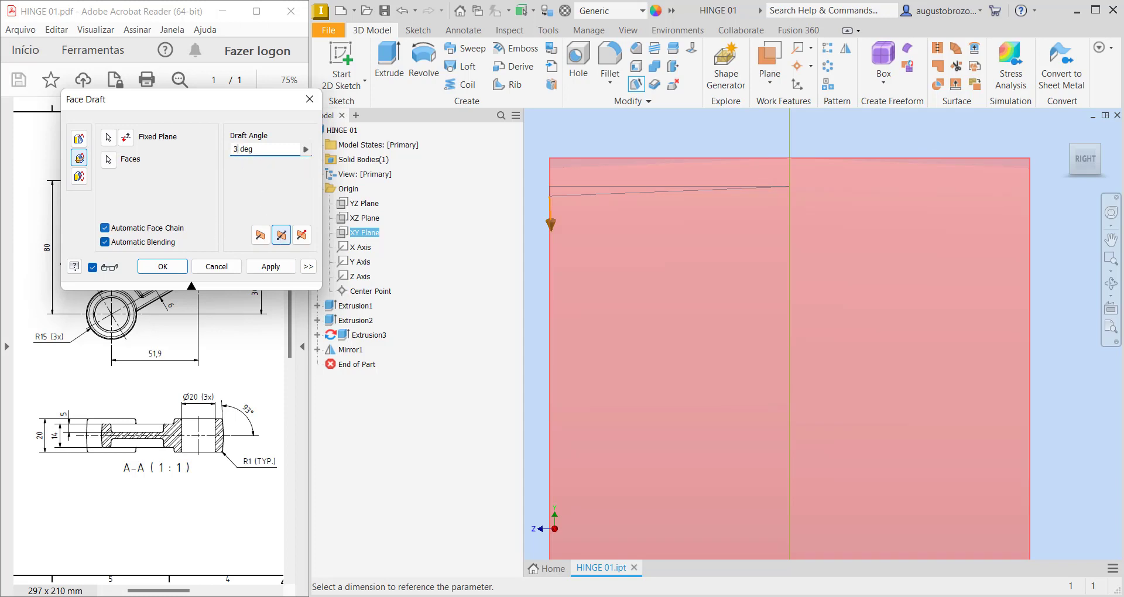
Add the middle column and bottom boss faces to the draft.
click(113, 164)
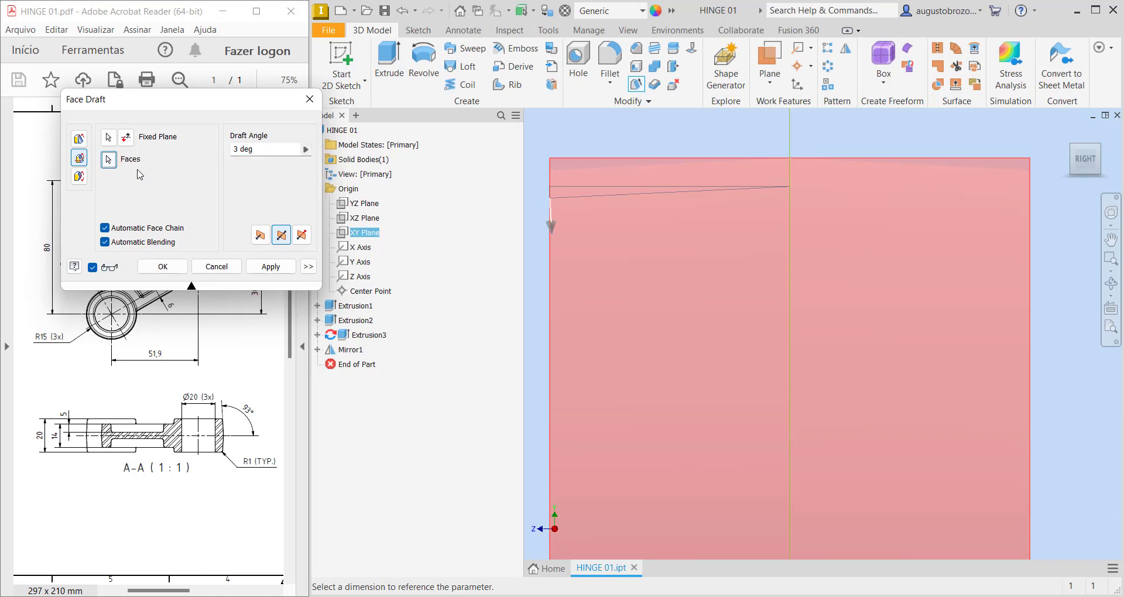
scroll(722, 209, up, 5)
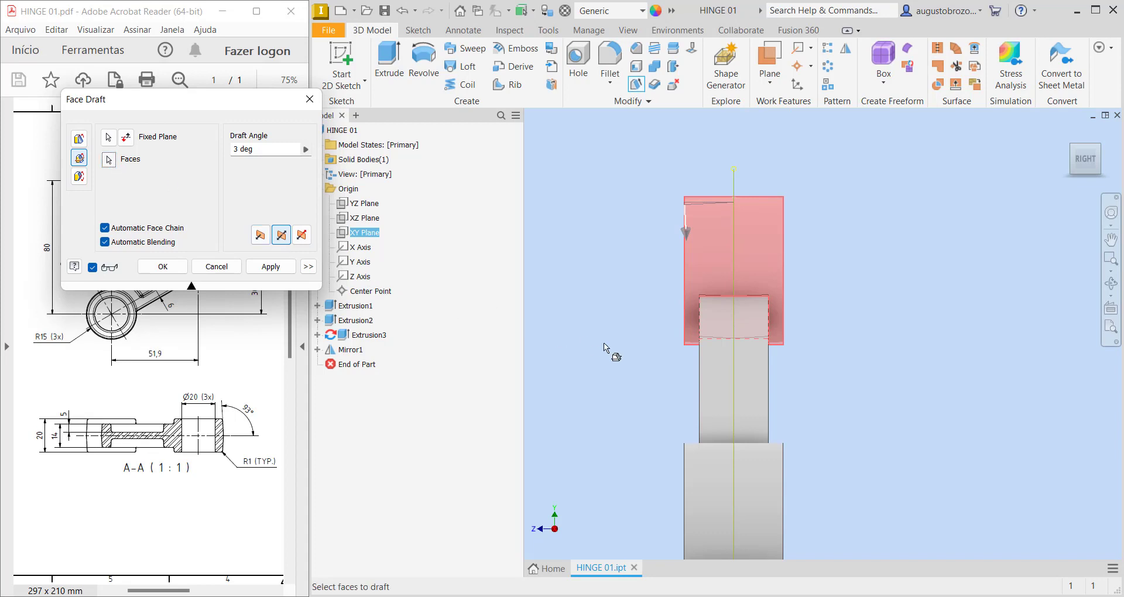
click(706, 354)
click(715, 470)
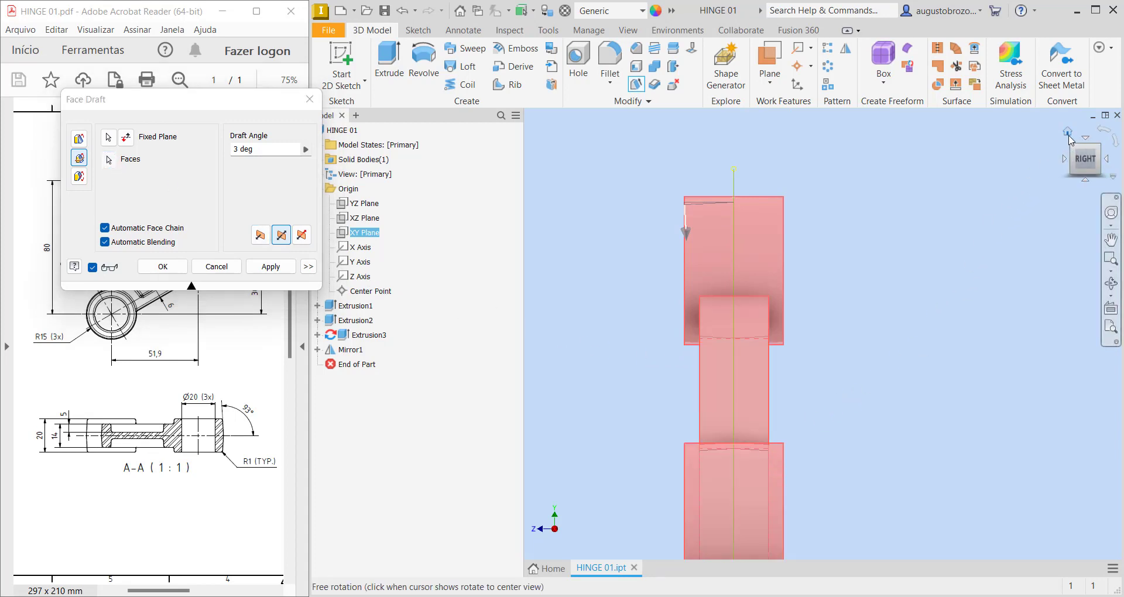
click(1066, 136)
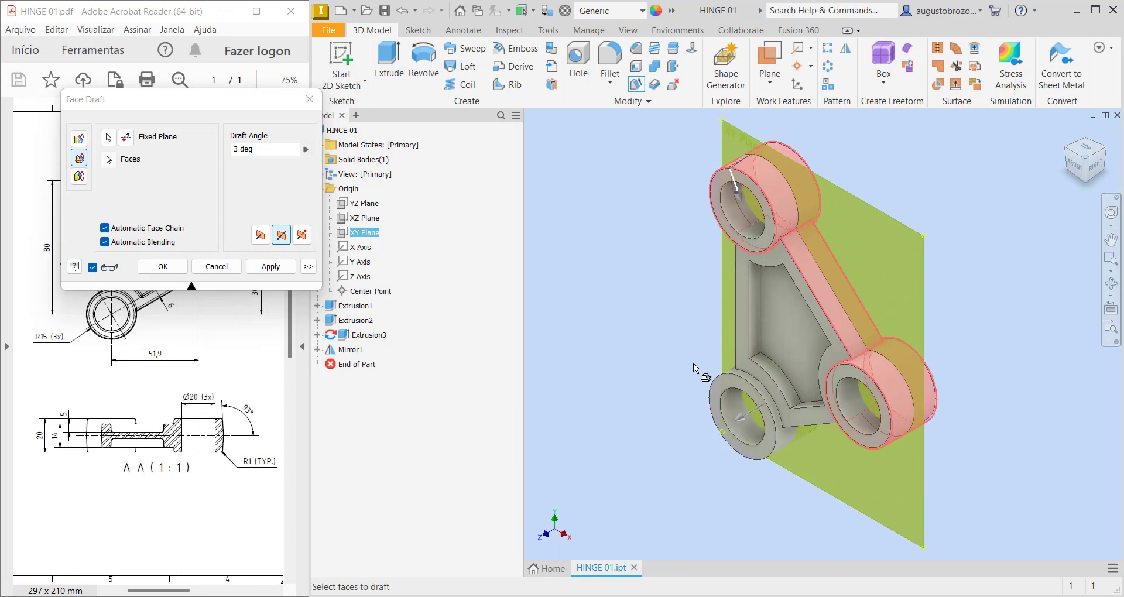
Add the large side face, the pocket face and the pocket's inner walls to the draft.
shift+middle_drag(691, 384, 671, 315)
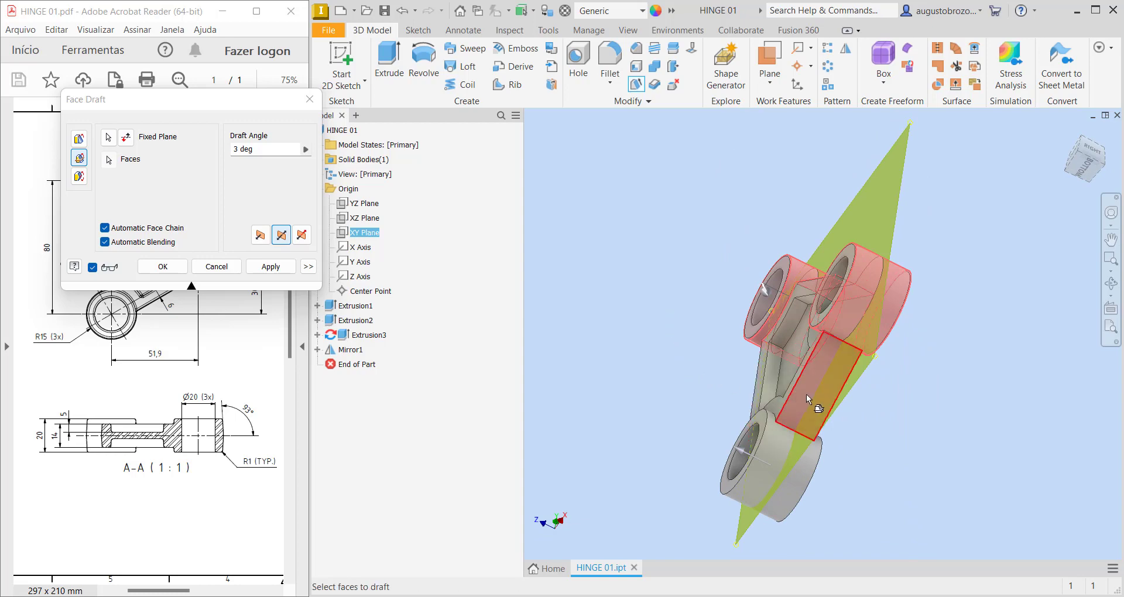
scroll(806, 395, down, 5)
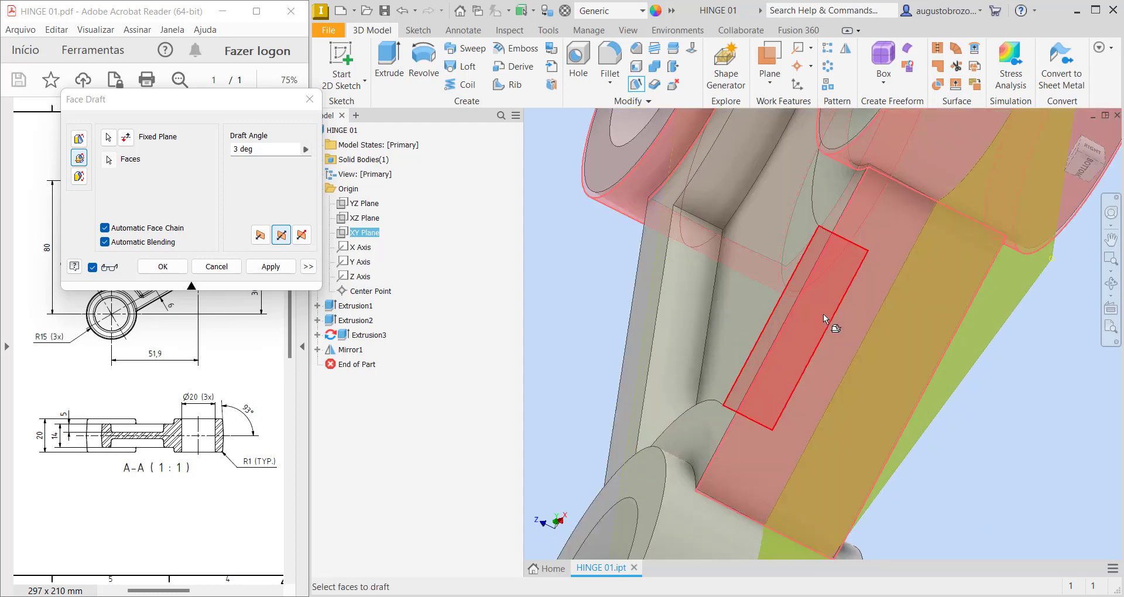
scroll(823, 314, up, 5)
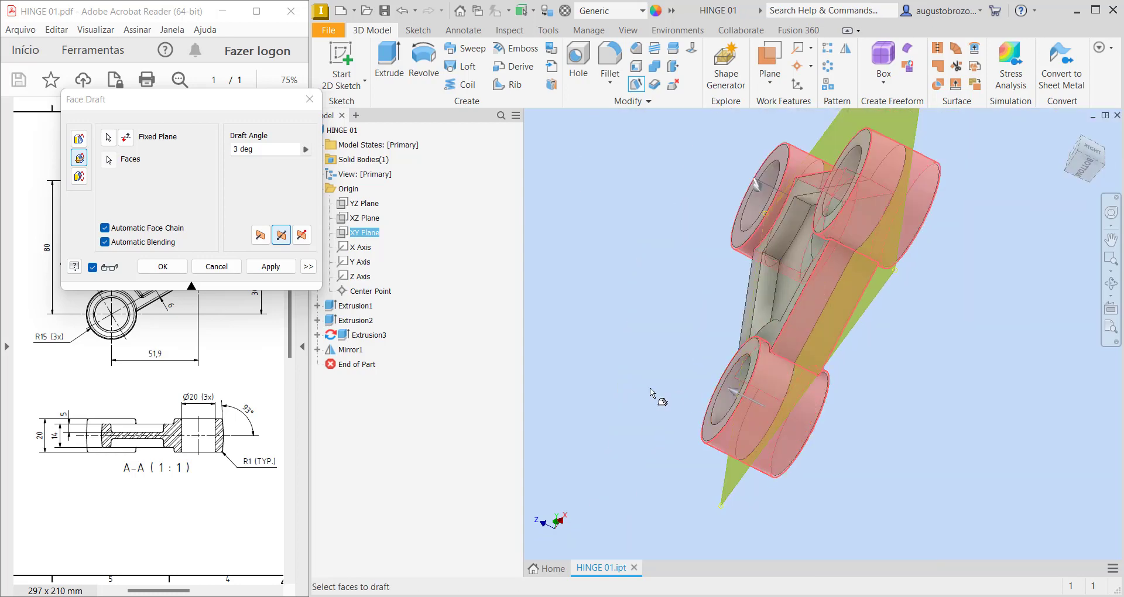
shift+middle_drag(652, 394, 792, 341)
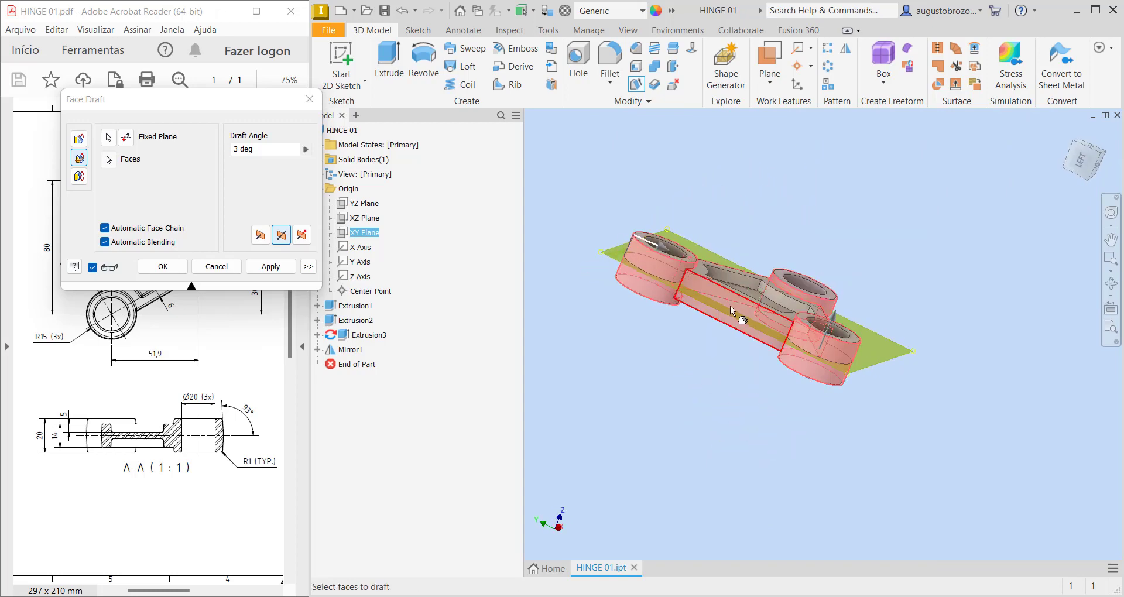
scroll(730, 306, down, 5)
click(661, 242)
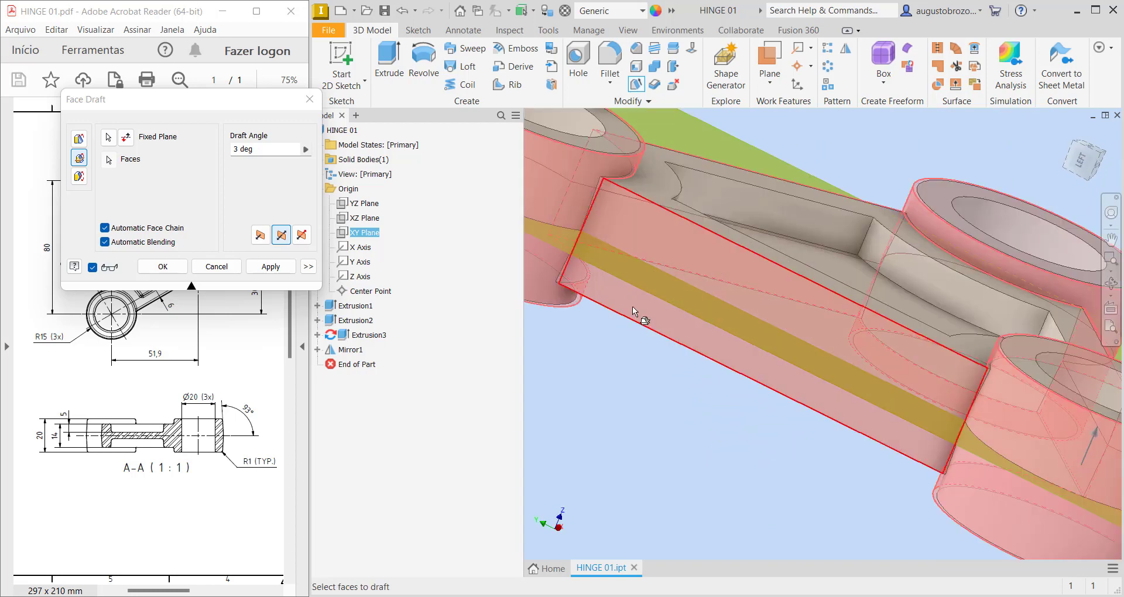
click(751, 200)
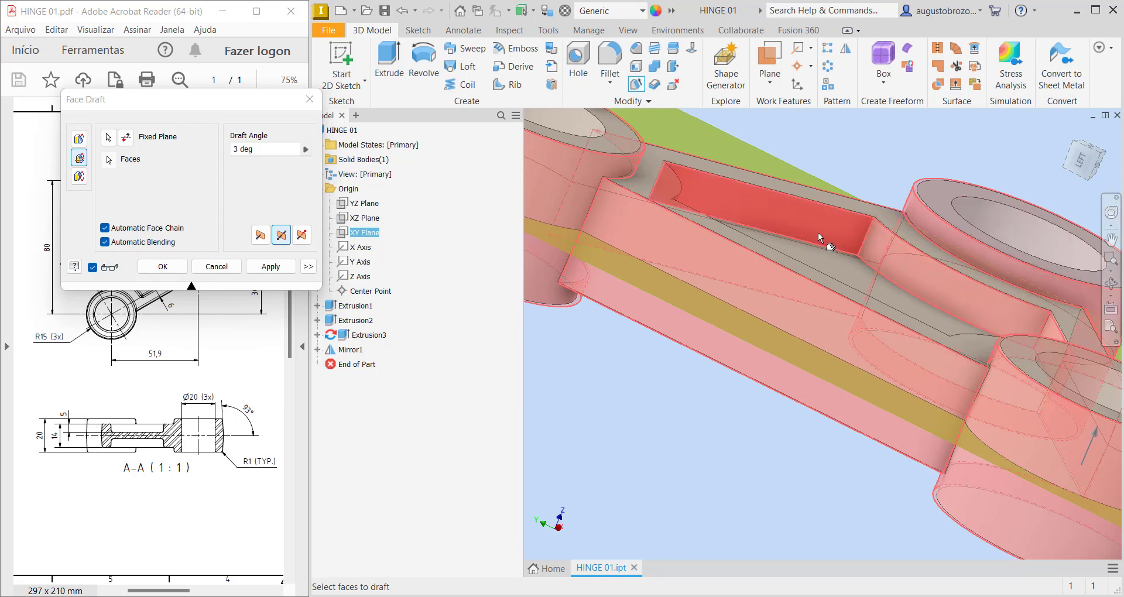
shift+middle_drag(856, 297, 715, 229)
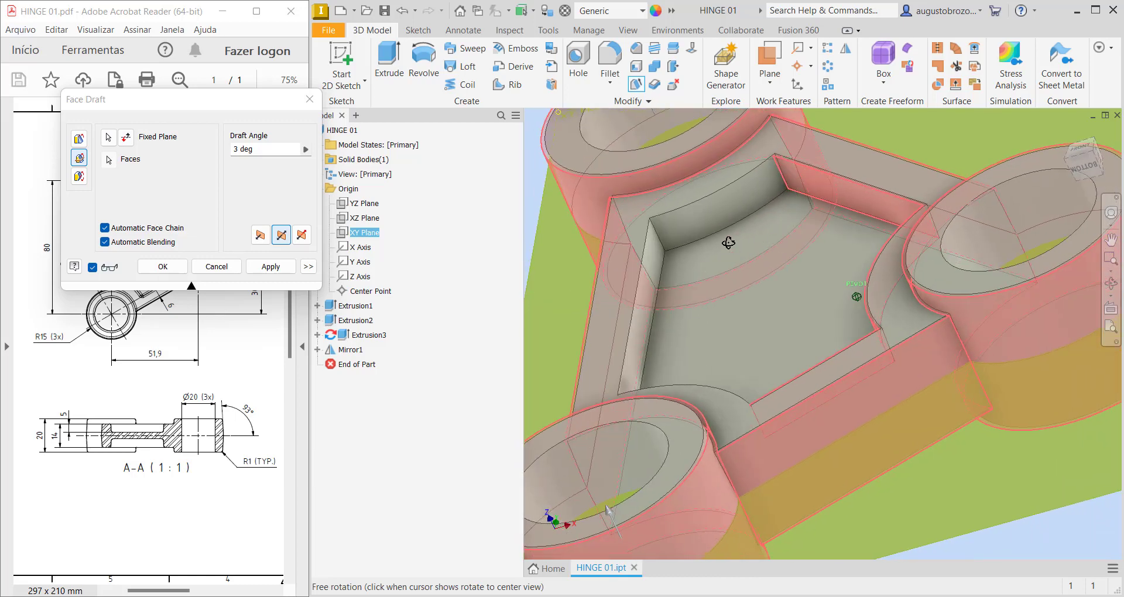
click(712, 218)
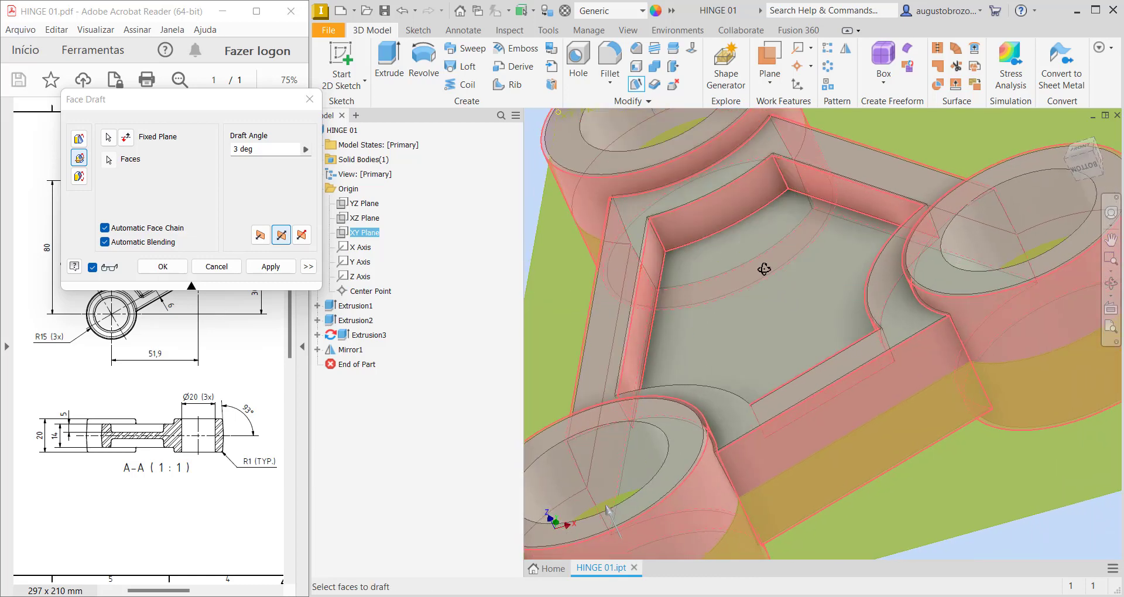
Review the selection from the back of the part and create FaceDraft1.
shift+middle_drag(773, 282, 710, 328)
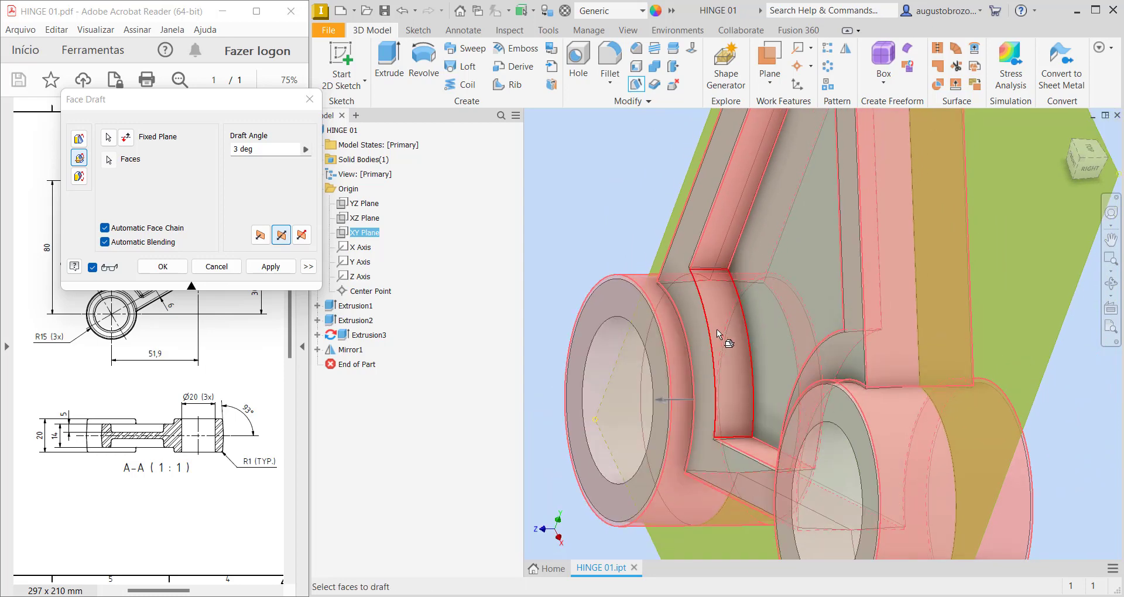
scroll(721, 346, down, 3)
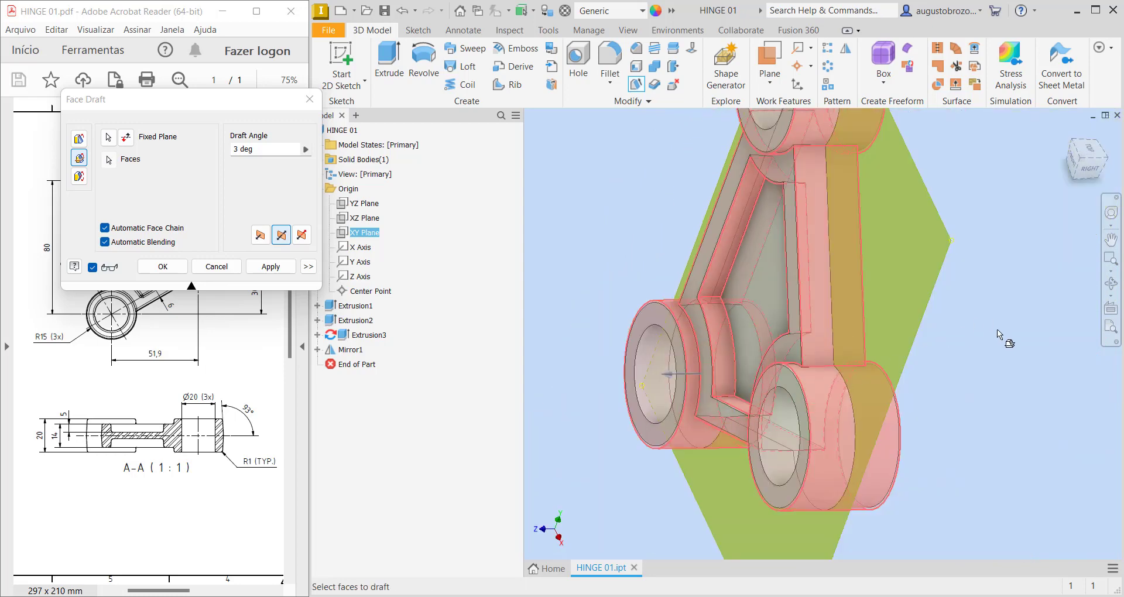
shift+middle_drag(953, 330, 891, 251)
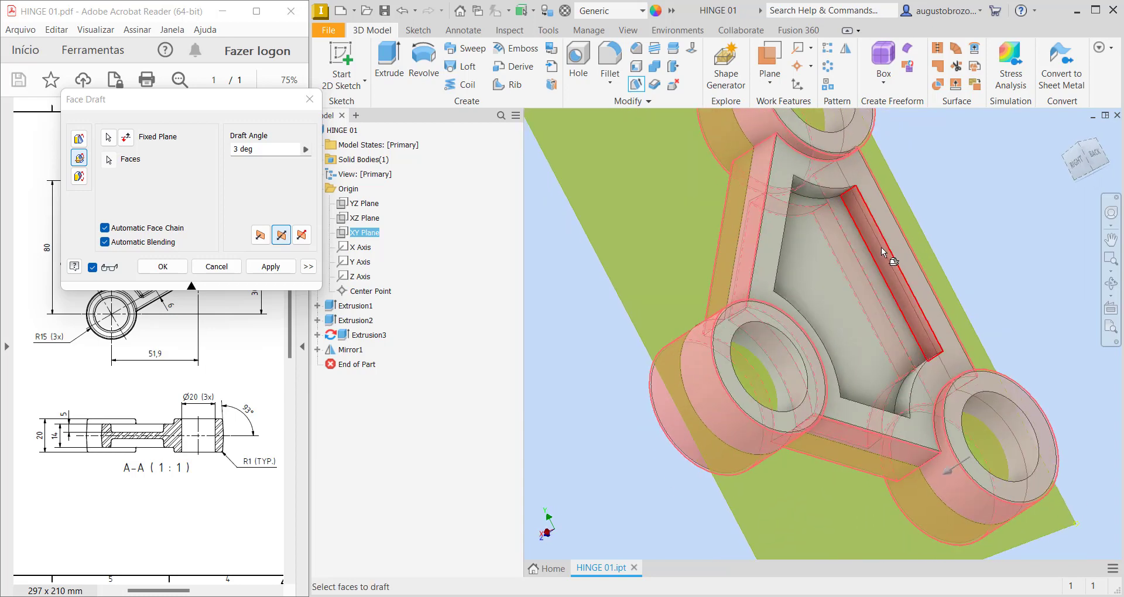
shift+middle_drag(796, 312, 779, 281)
shift+middle_drag(823, 316, 747, 418)
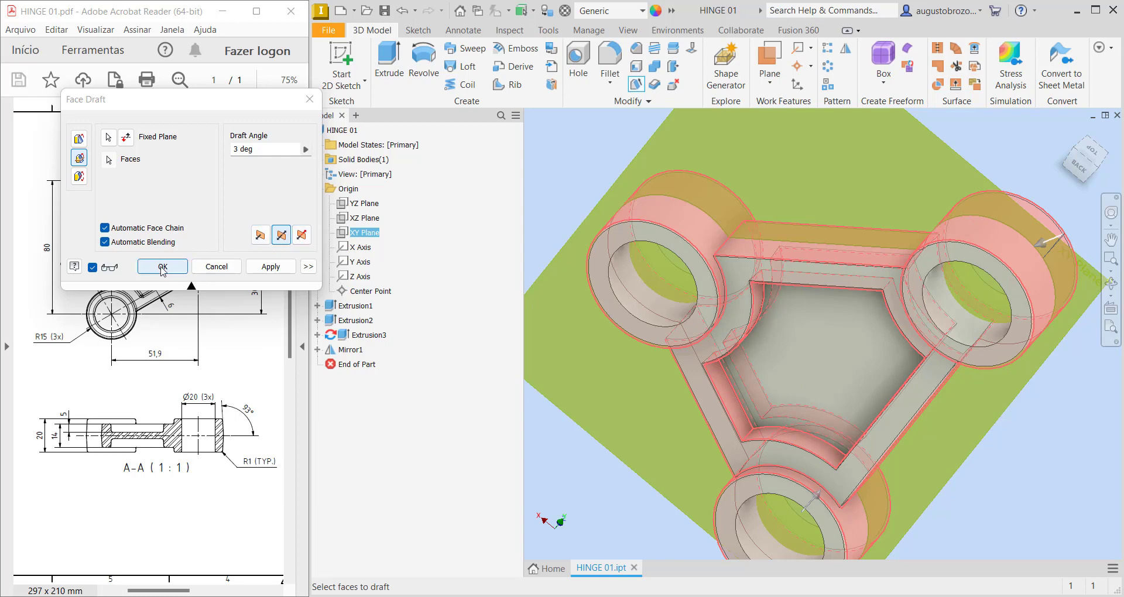
click(162, 267)
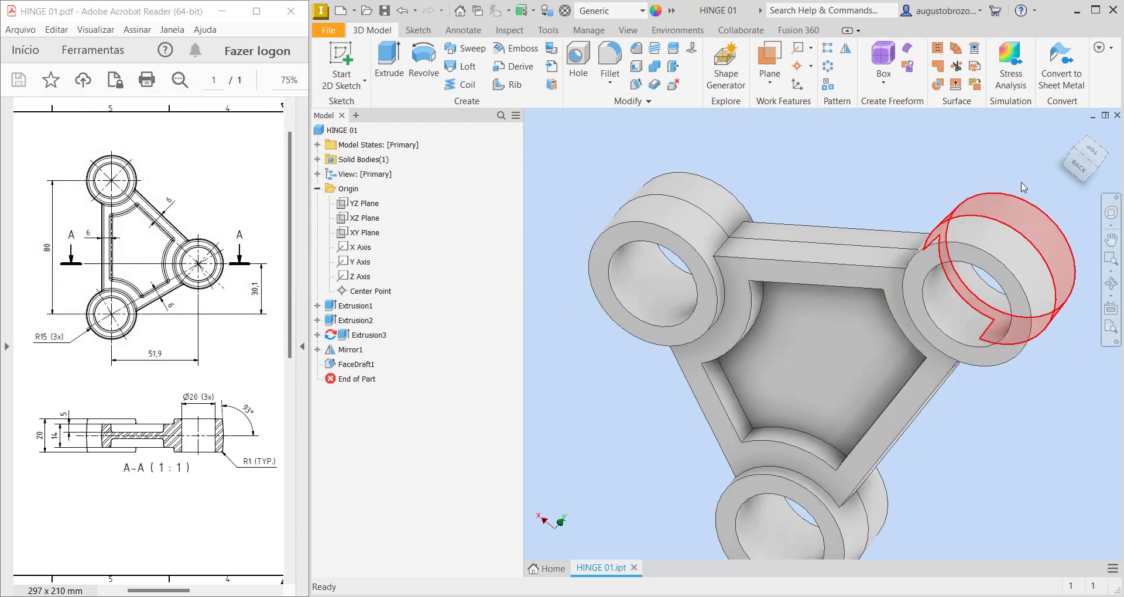
click(1089, 178)
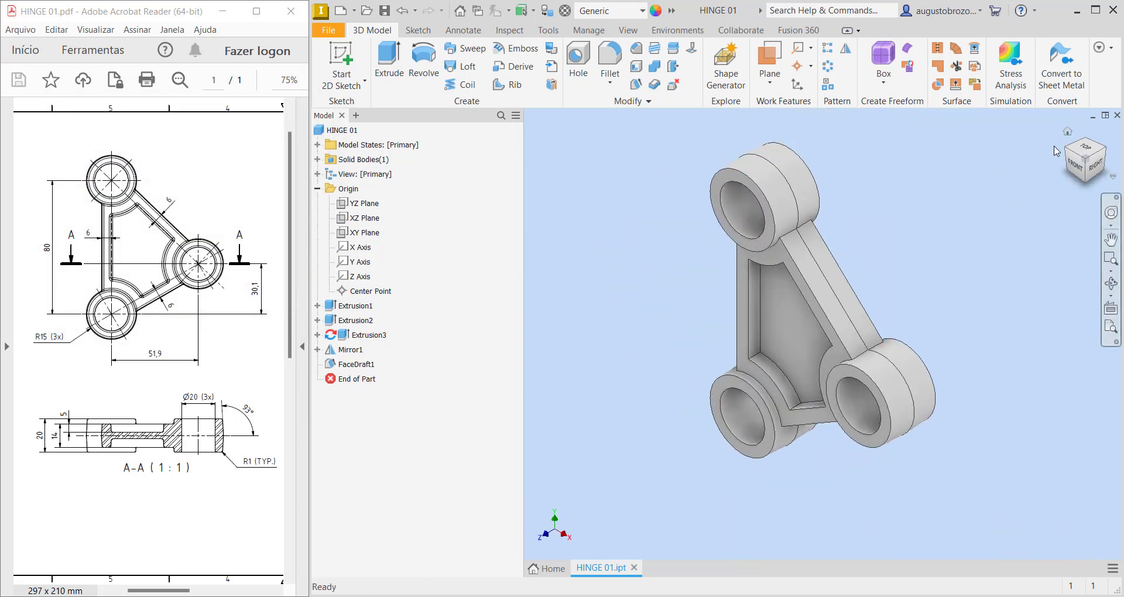
click(1095, 170)
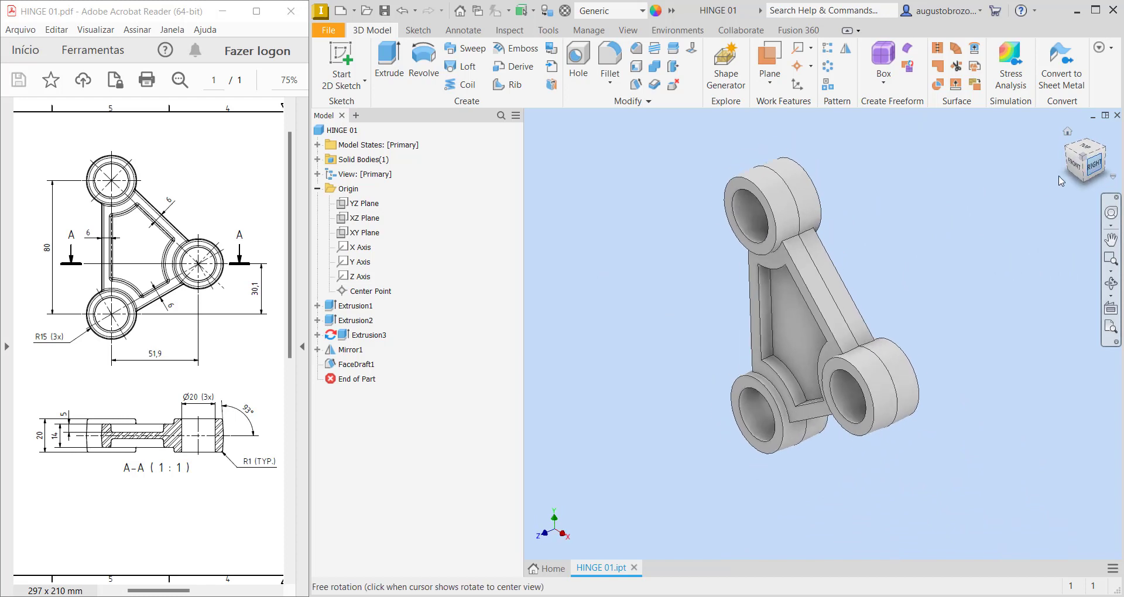
scroll(828, 276, up, 5)
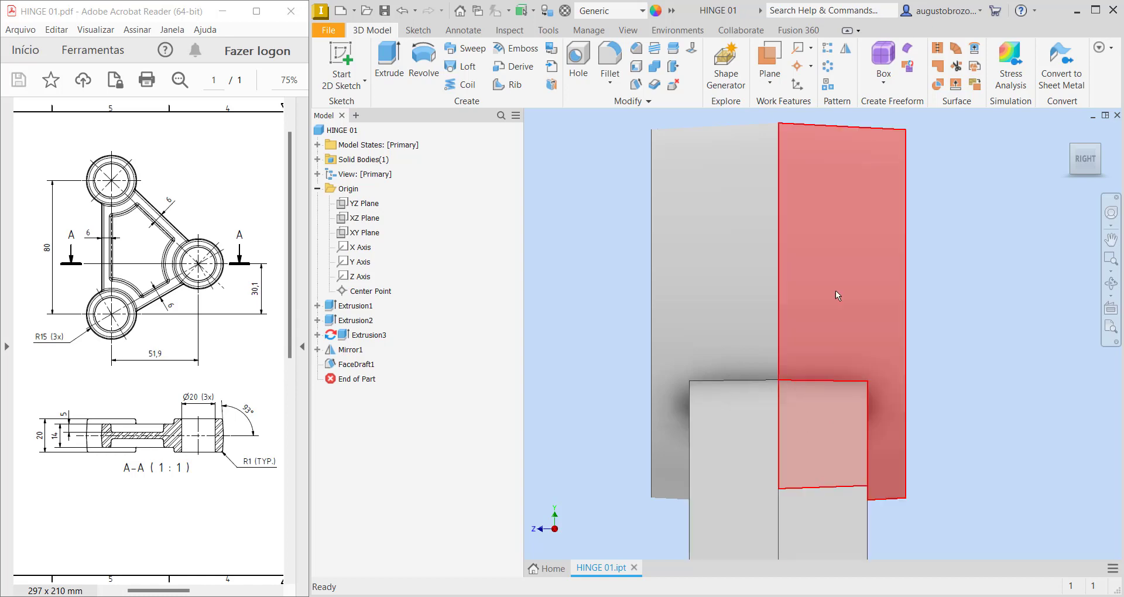
scroll(729, 262, down, 3)
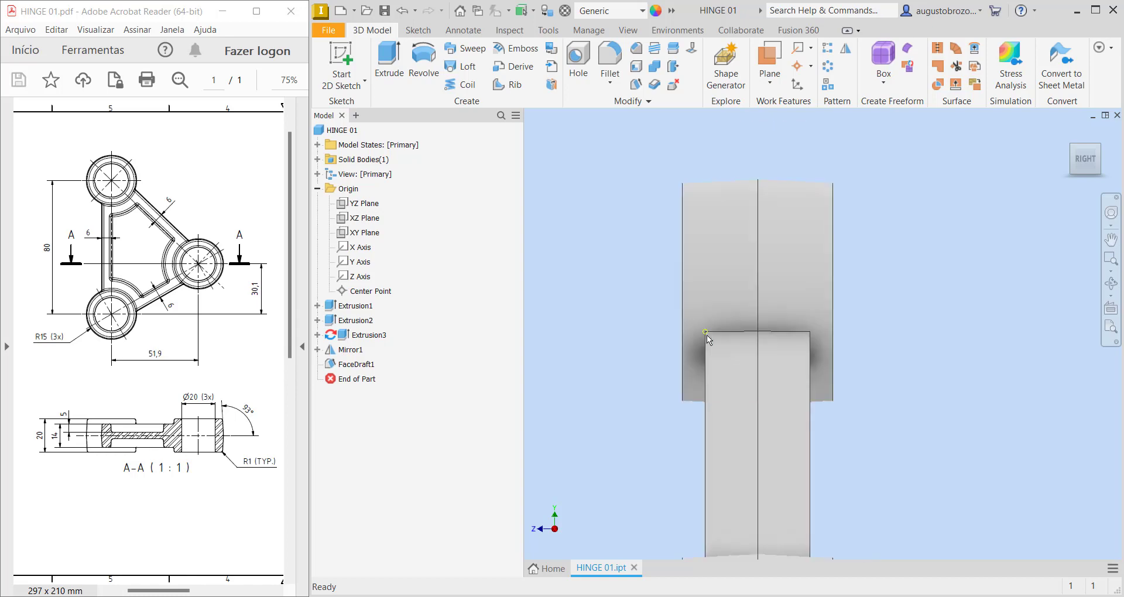
shift+middle_drag(715, 315, 670, 317)
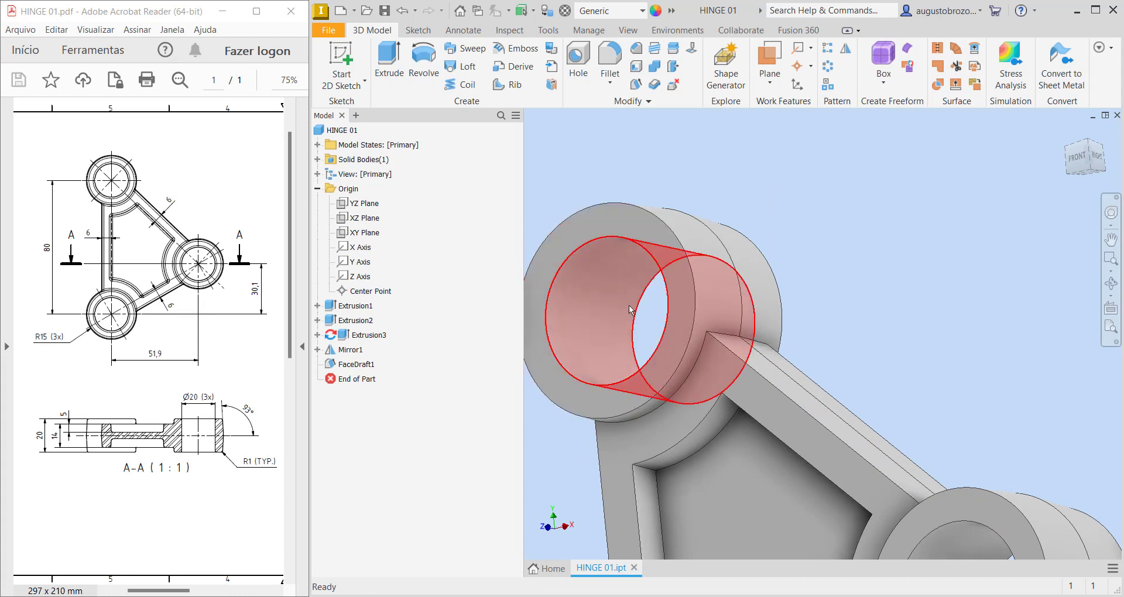
scroll(776, 258, down, 5)
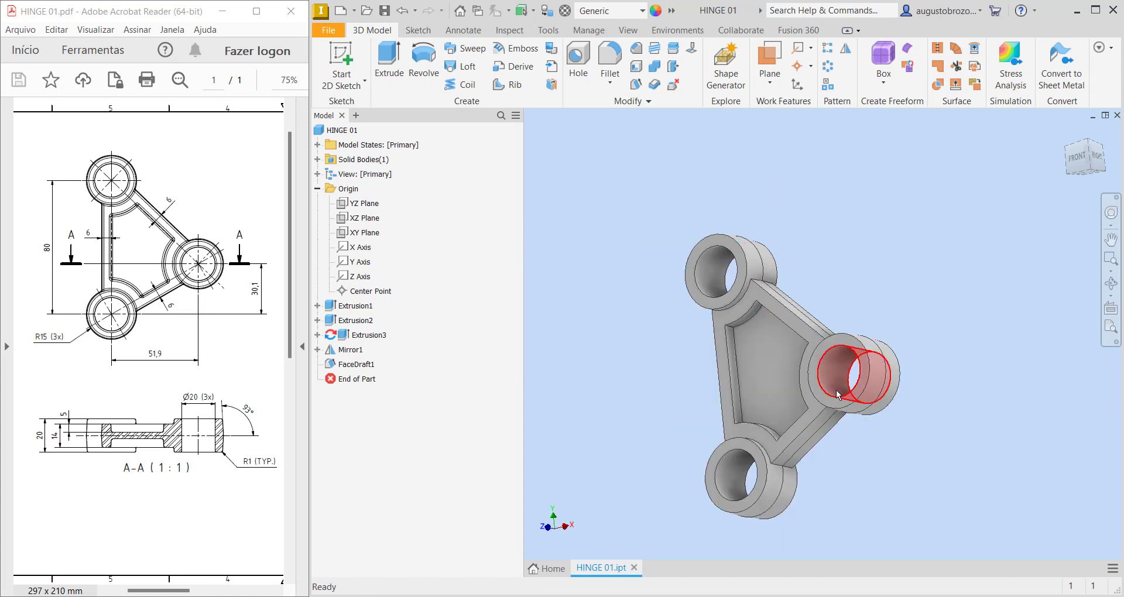
click(1075, 140)
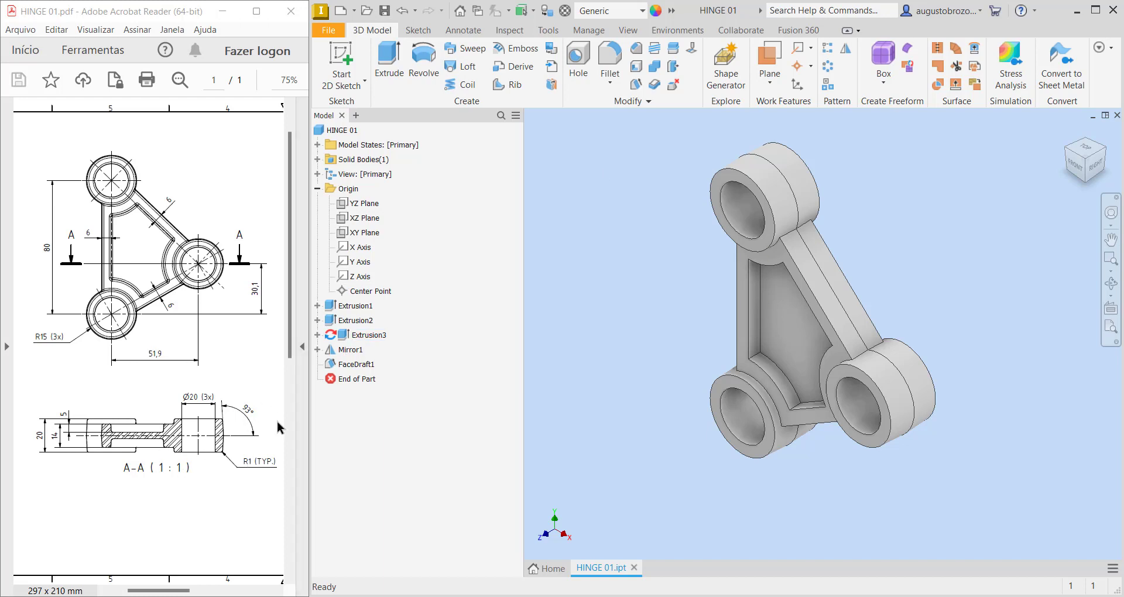
Create Fillet1 with 1 mm radius, using Solid selection to round all edges.
click(618, 59)
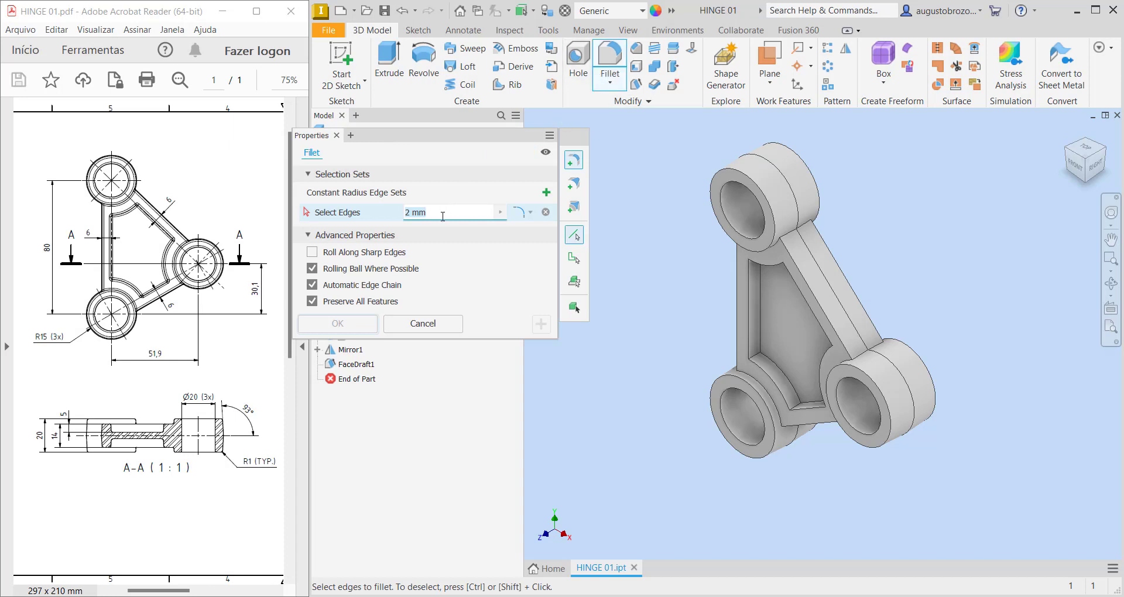
text(1)
click(731, 174)
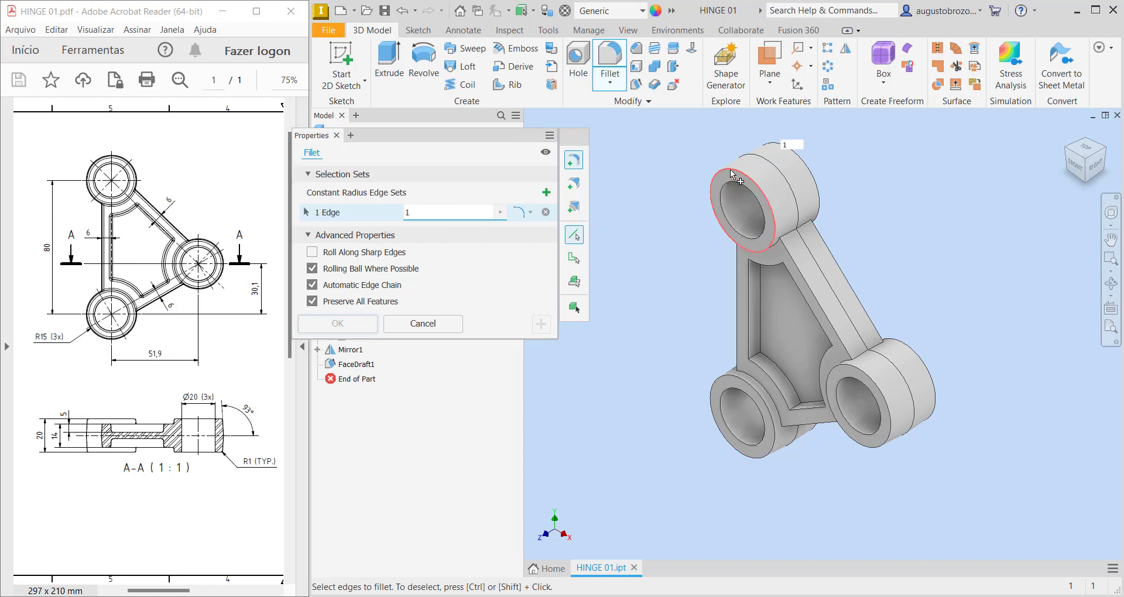
click(811, 170)
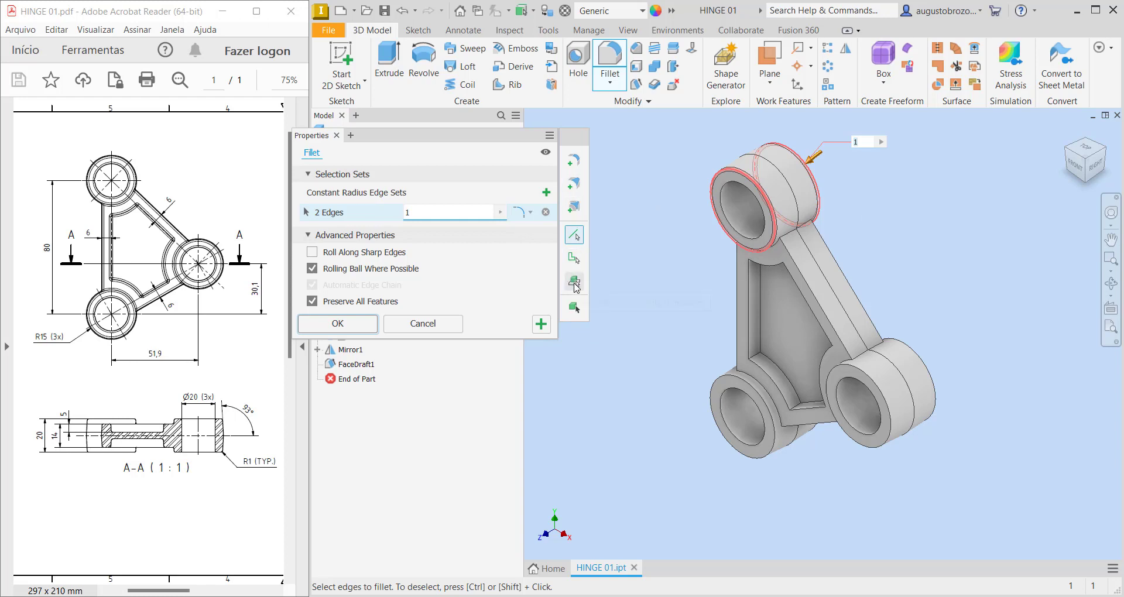
click(574, 307)
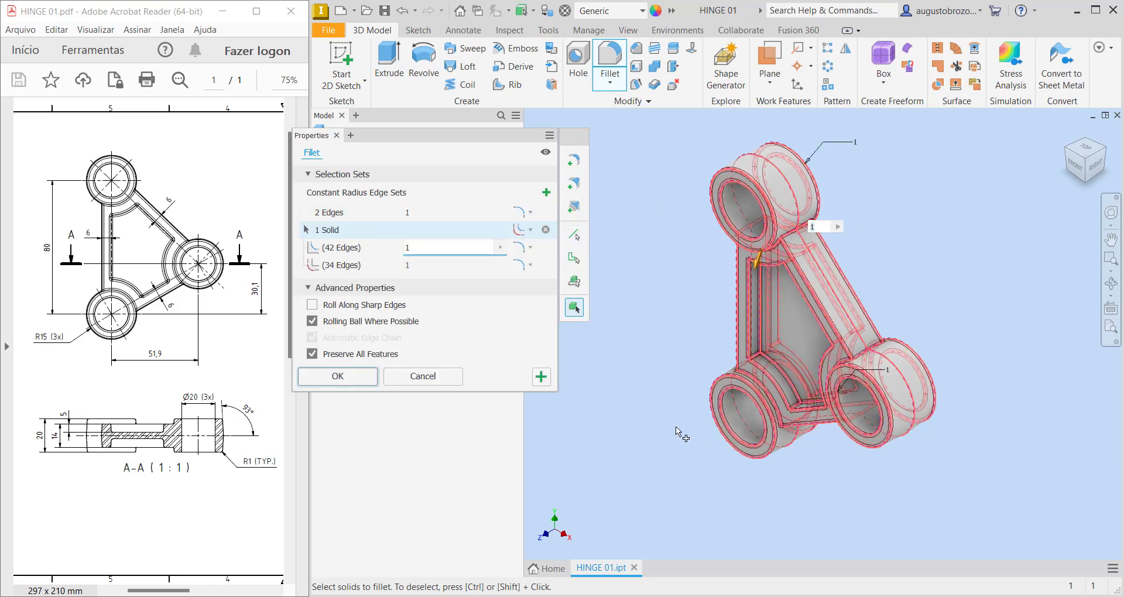
click(345, 378)
Inspect the 1 mm fillets, return to the home isometric view, and save HINGE 01.
scroll(838, 206, up, 5)
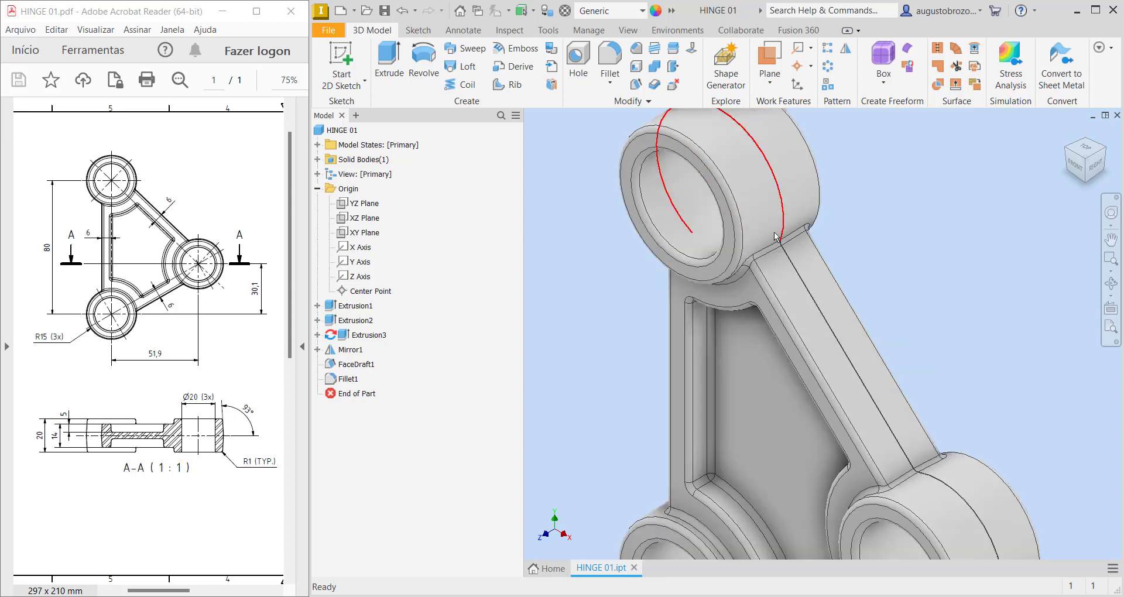
scroll(618, 422, down, 5)
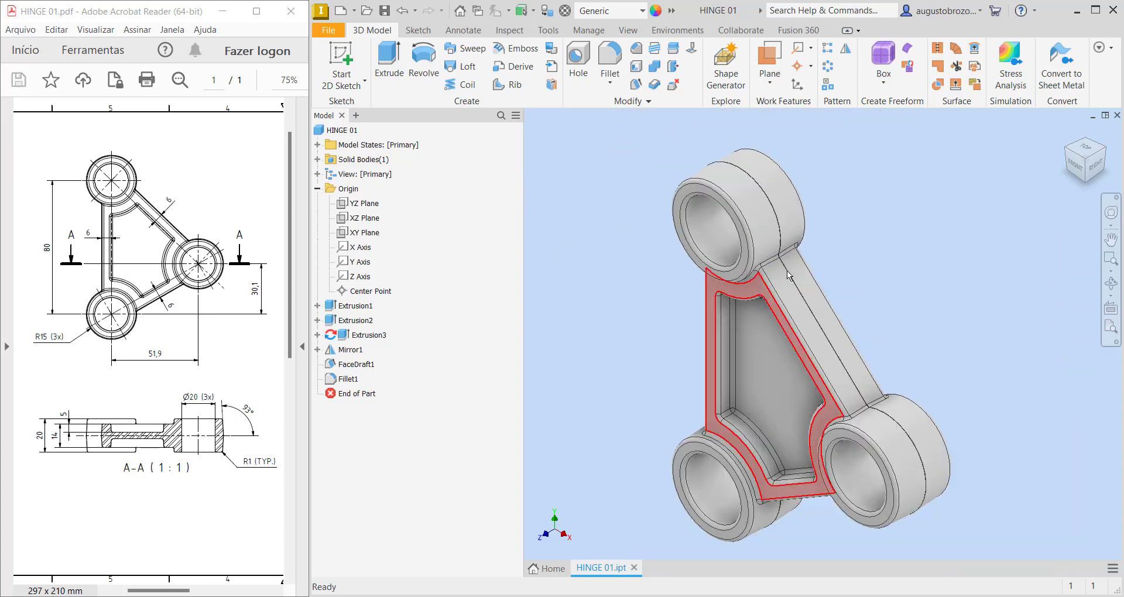
click(1068, 133)
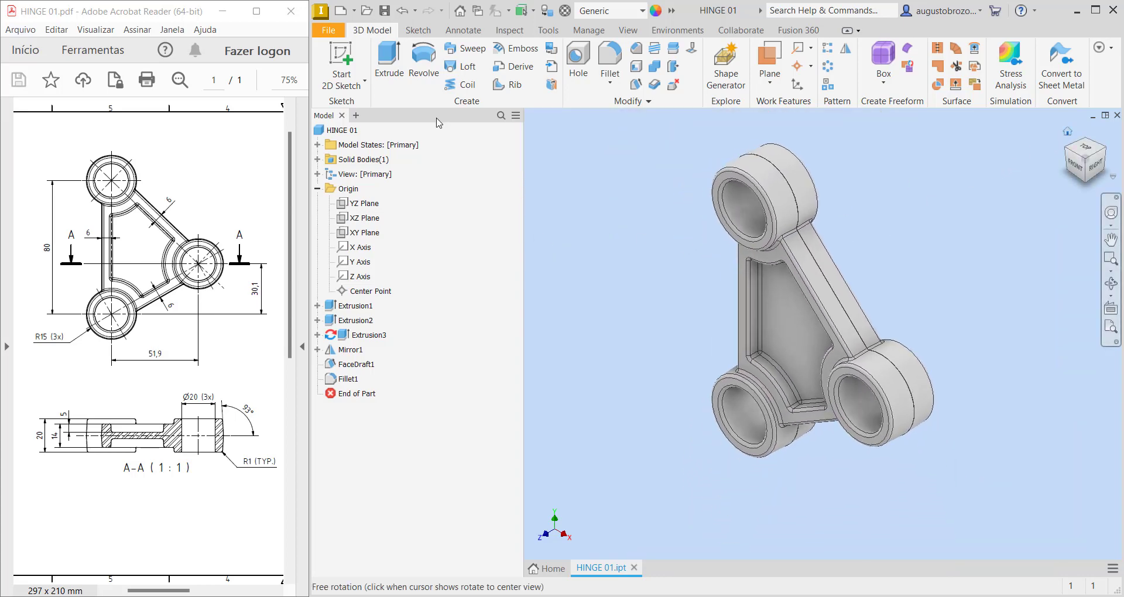
click(384, 11)
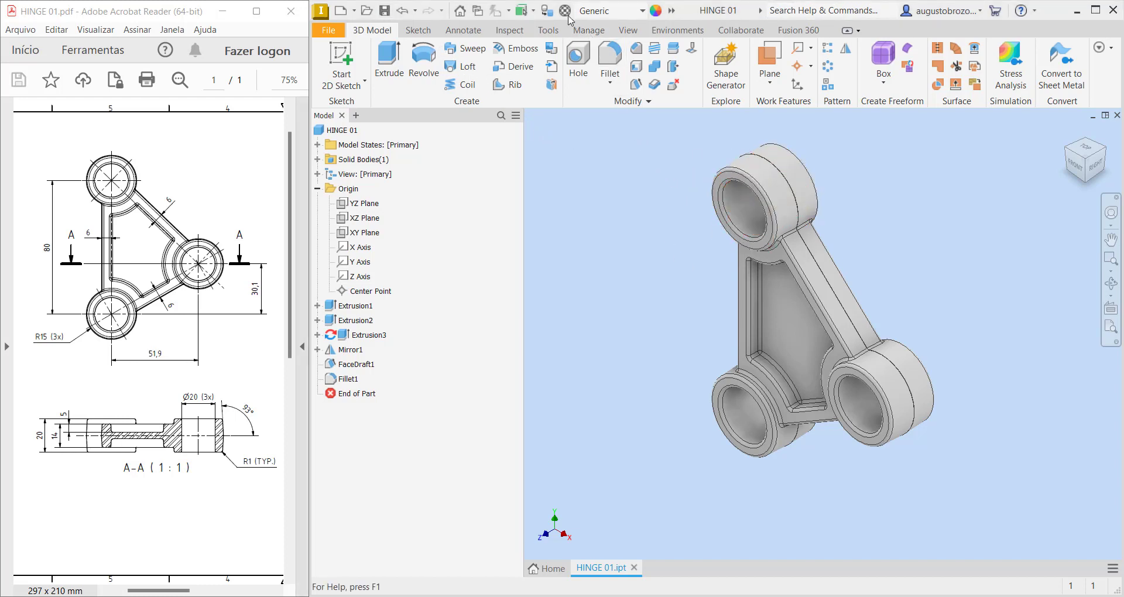
Assign Iron, Cast from the Material list to HINGE 01.
click(642, 11)
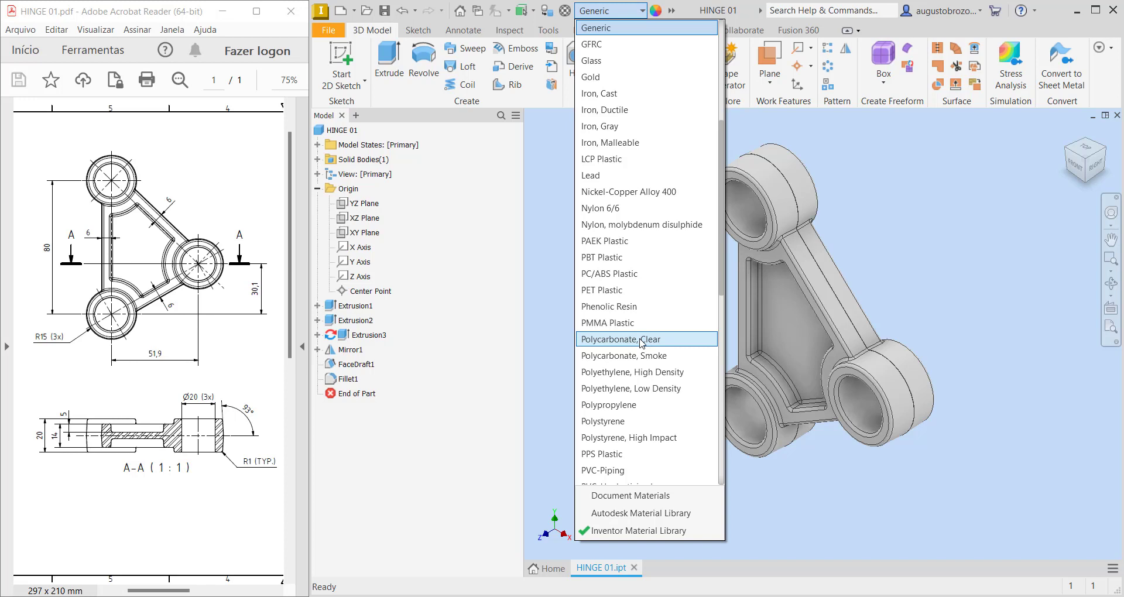
key(i)
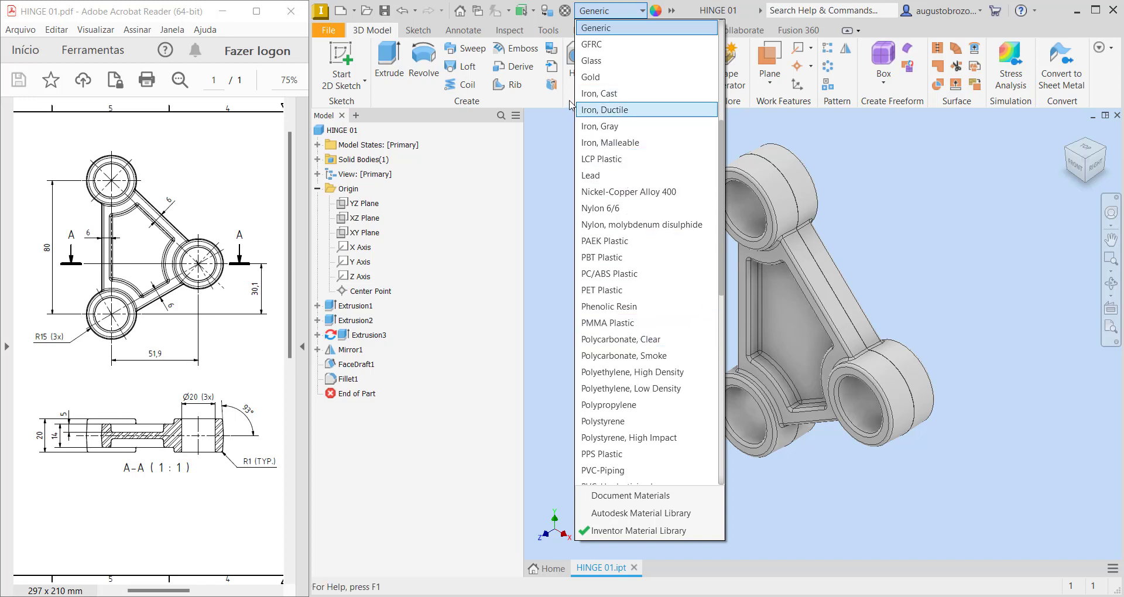
click(610, 101)
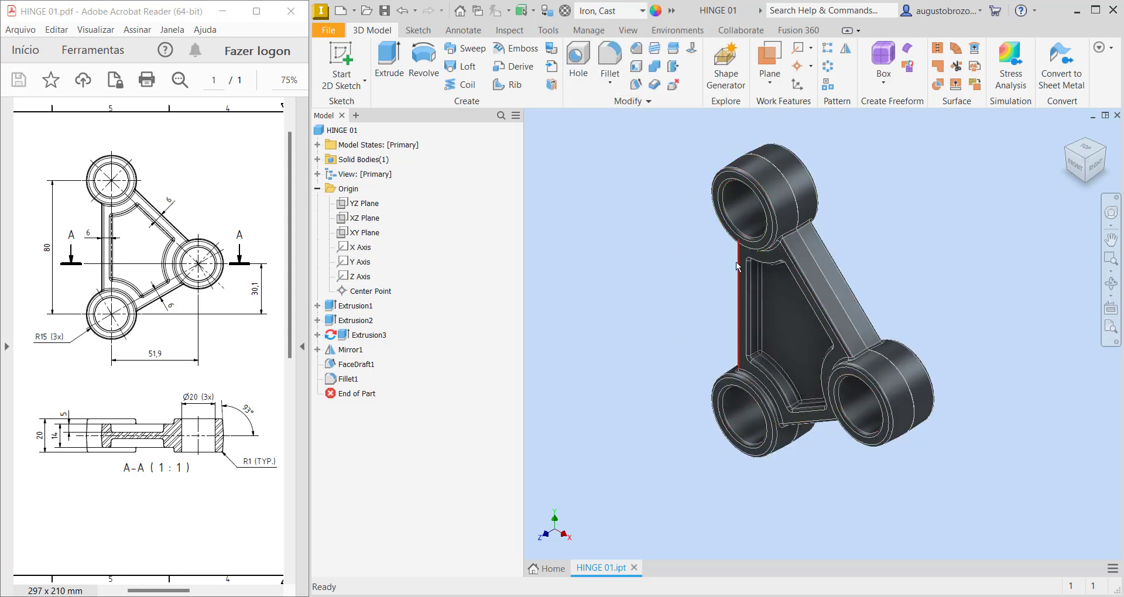
Update HINGE 01's iProperties physical data (0.301 kg, 42165.211 mm^3) and close the dialog.
right_click(348, 133)
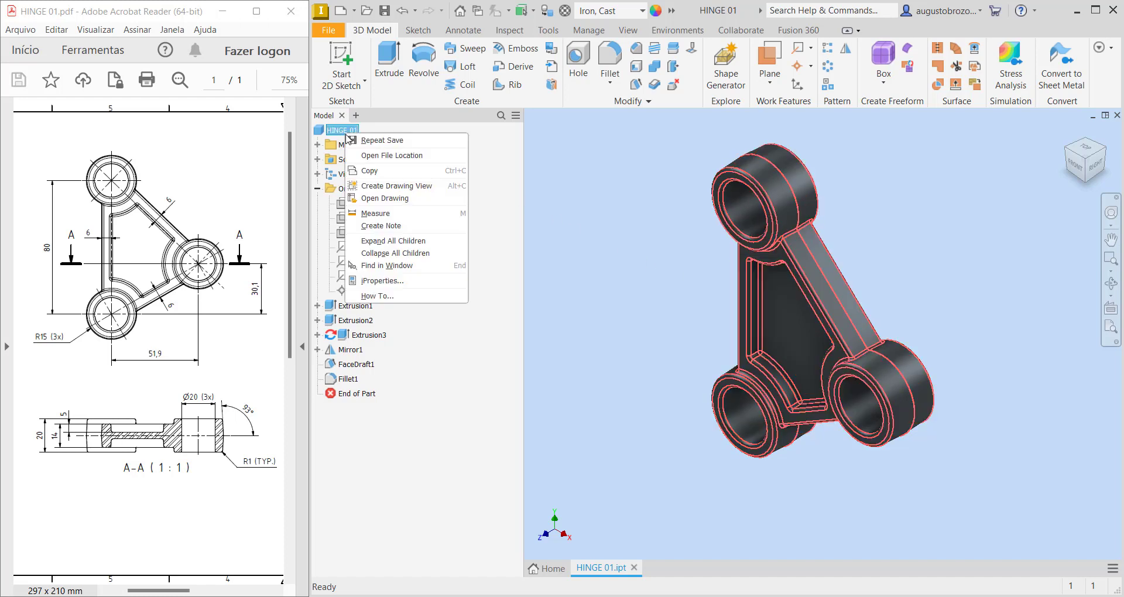
click(383, 281)
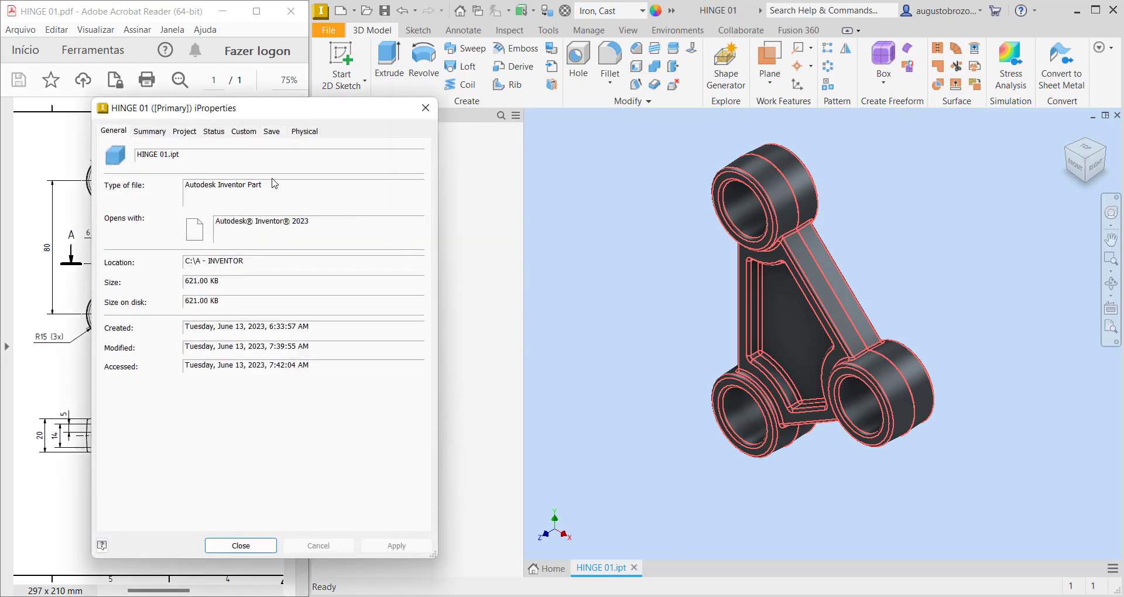
click(312, 133)
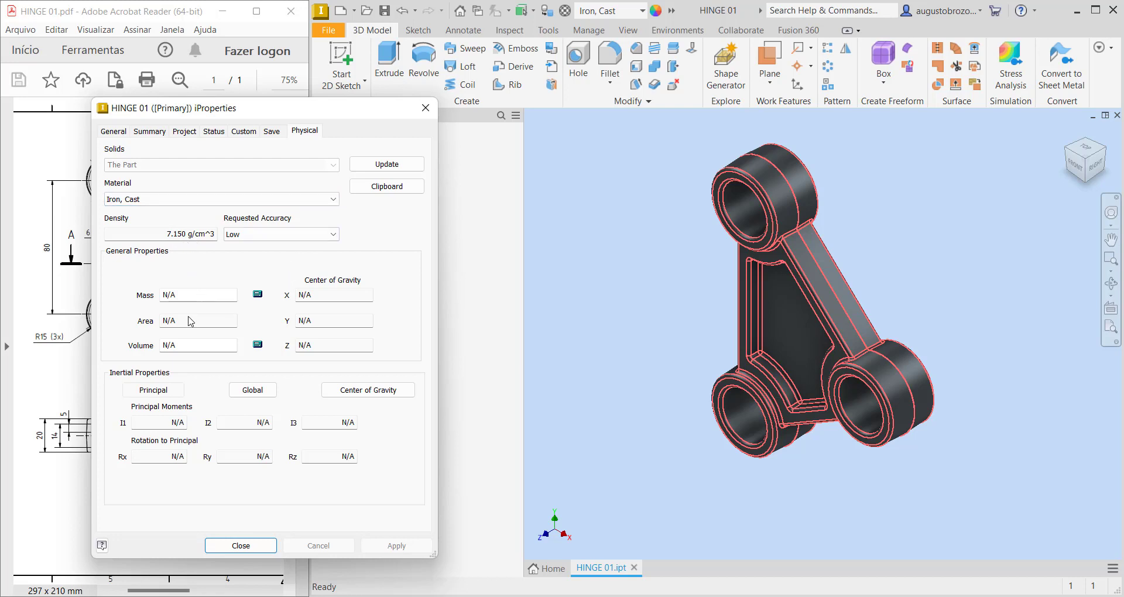
click(384, 165)
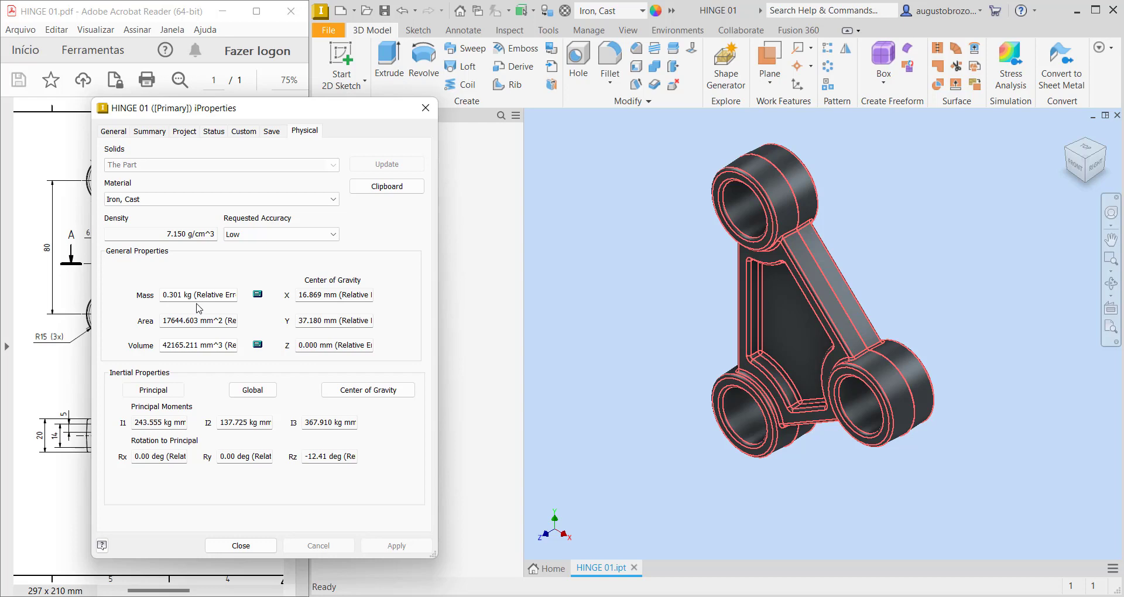
click(241, 546)
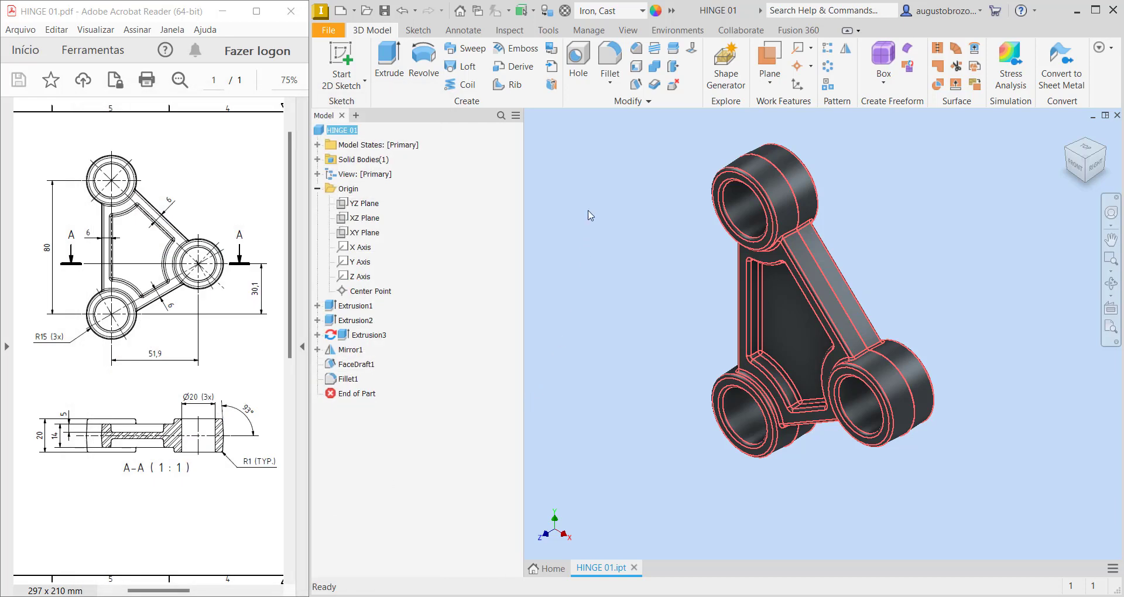
Deselect and pan the cast-iron hinge, then bring the Firefox YouTube video forward.
click(577, 170)
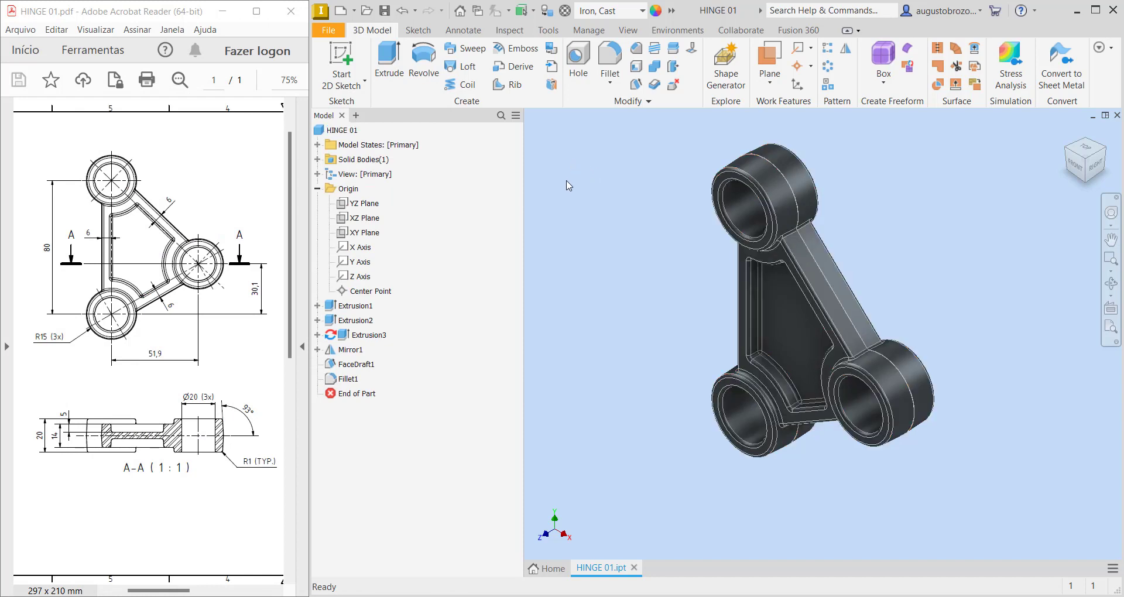
mouse_move(724, 304)
middle_down()
mouse_move(673, 326)
mouse_move(744, 301)
mouse_move(677, 306)
mouse_move(752, 319)
mouse_move(717, 281)
mouse_move(709, 299)
middle_up()
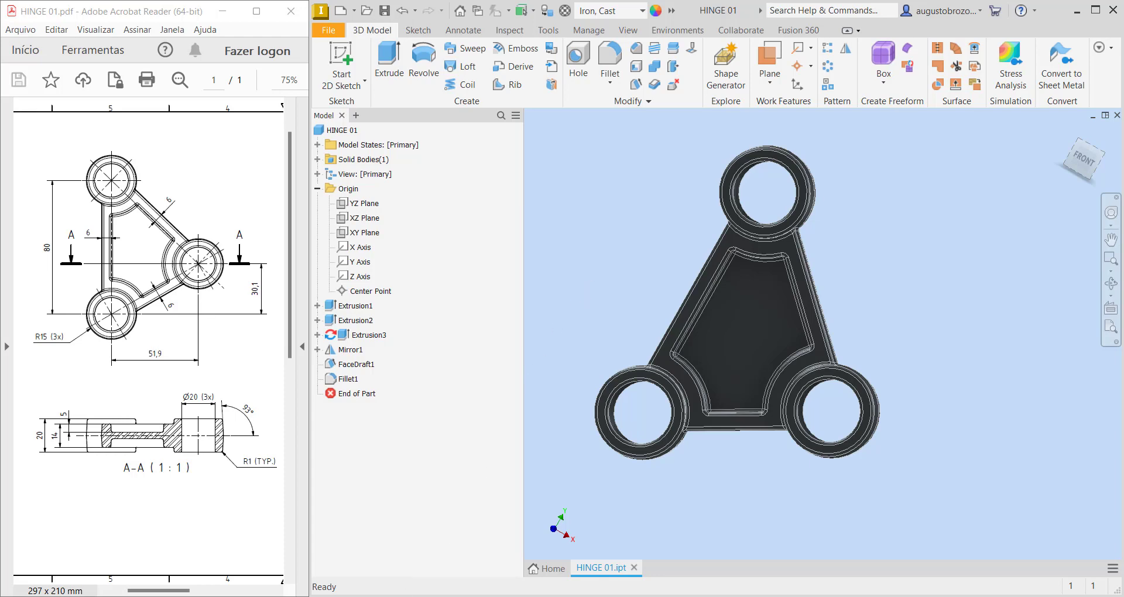
click(410, 536)
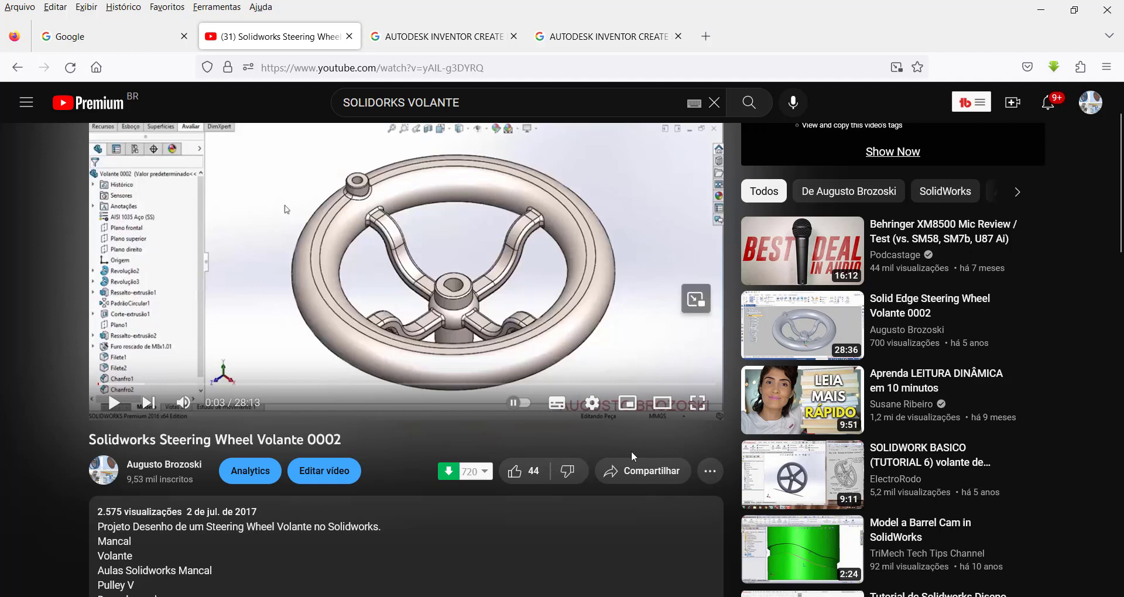
Preview Valeu tip amounts R$ 10,00 to R$ 20,00, close unsent, and return to Inventor.
click(717, 475)
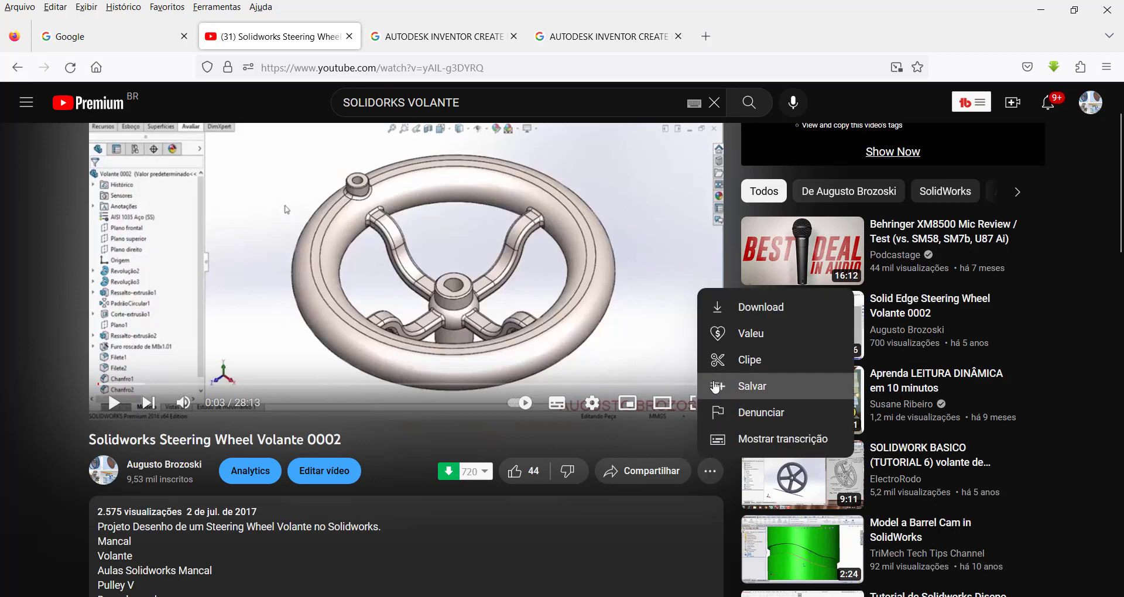
click(735, 336)
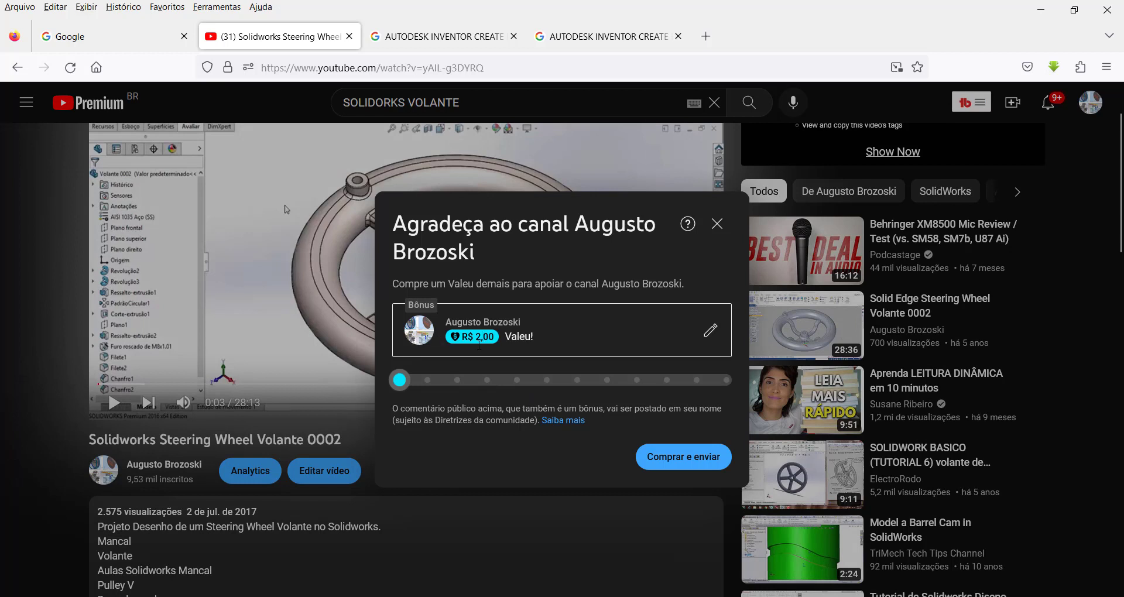
click(460, 384)
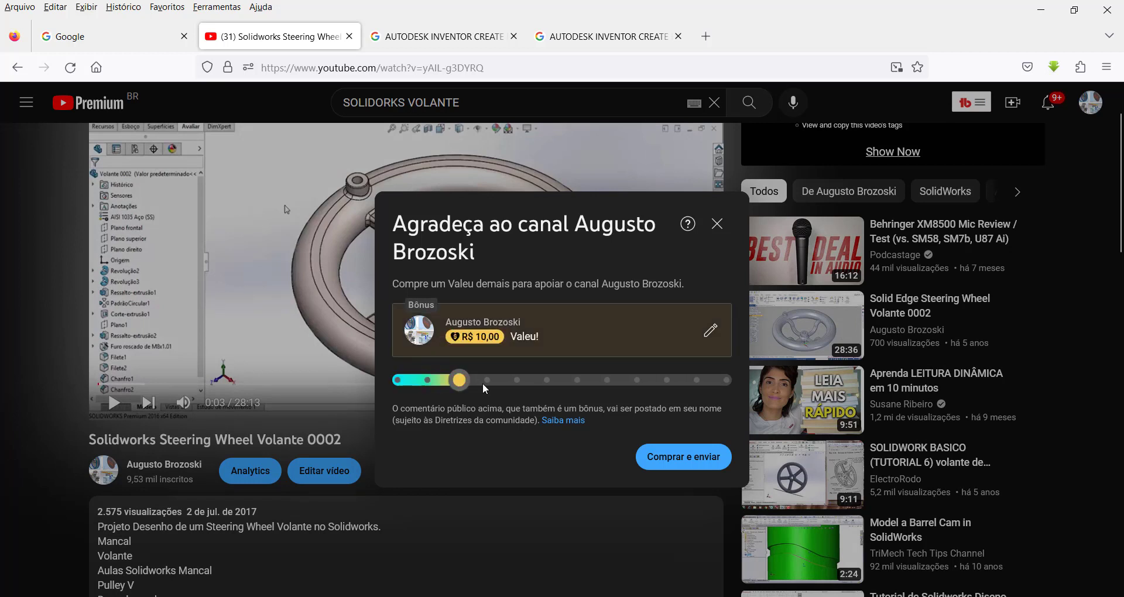
click(490, 383)
click(519, 382)
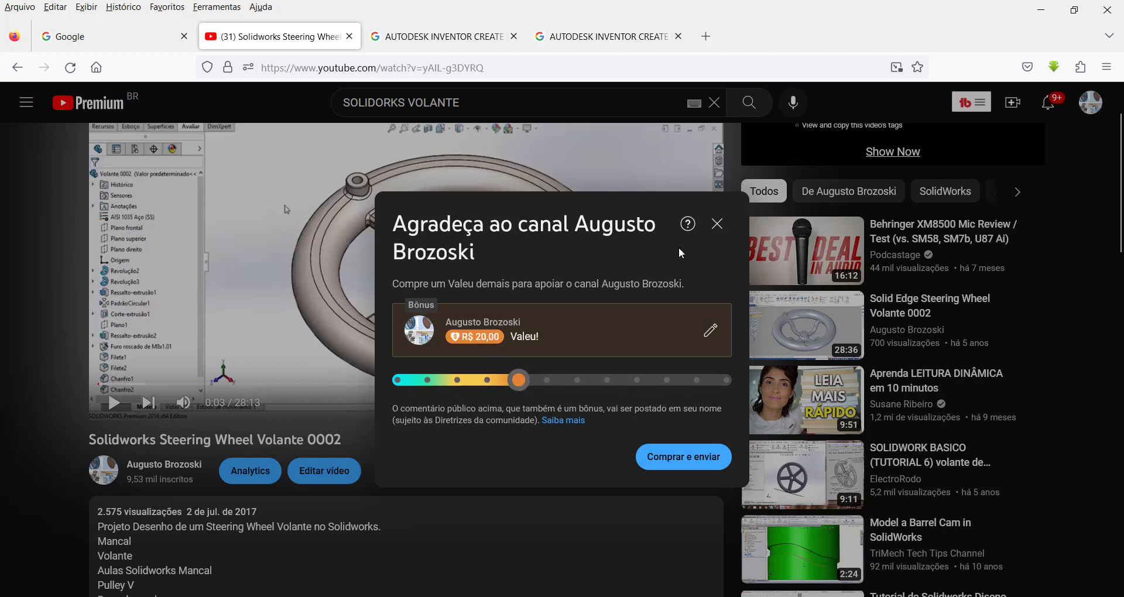
click(717, 224)
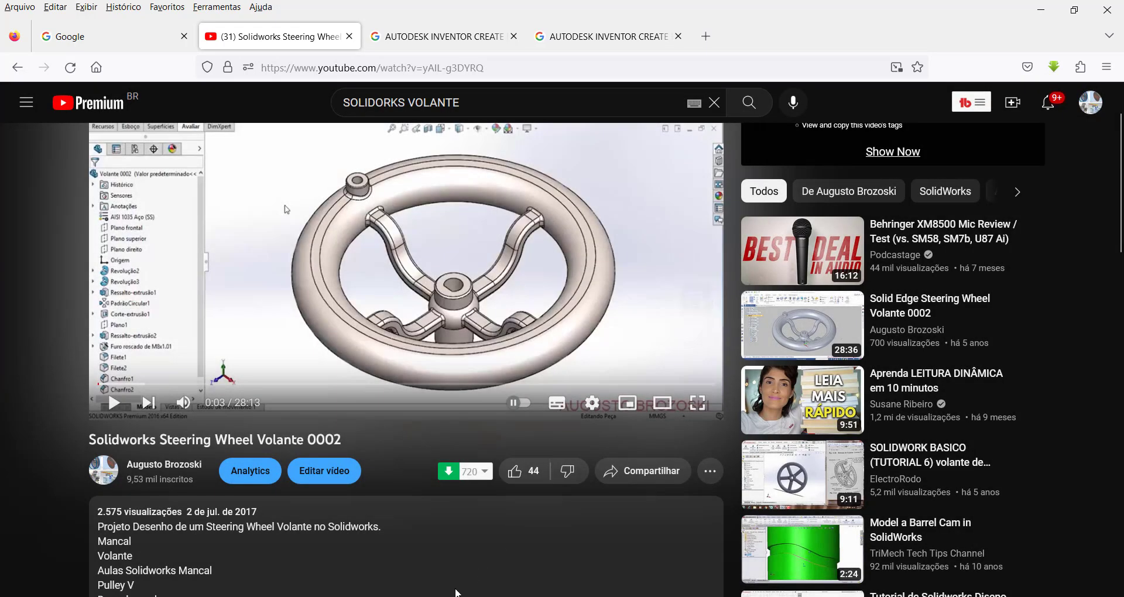
key(alt+Tab)
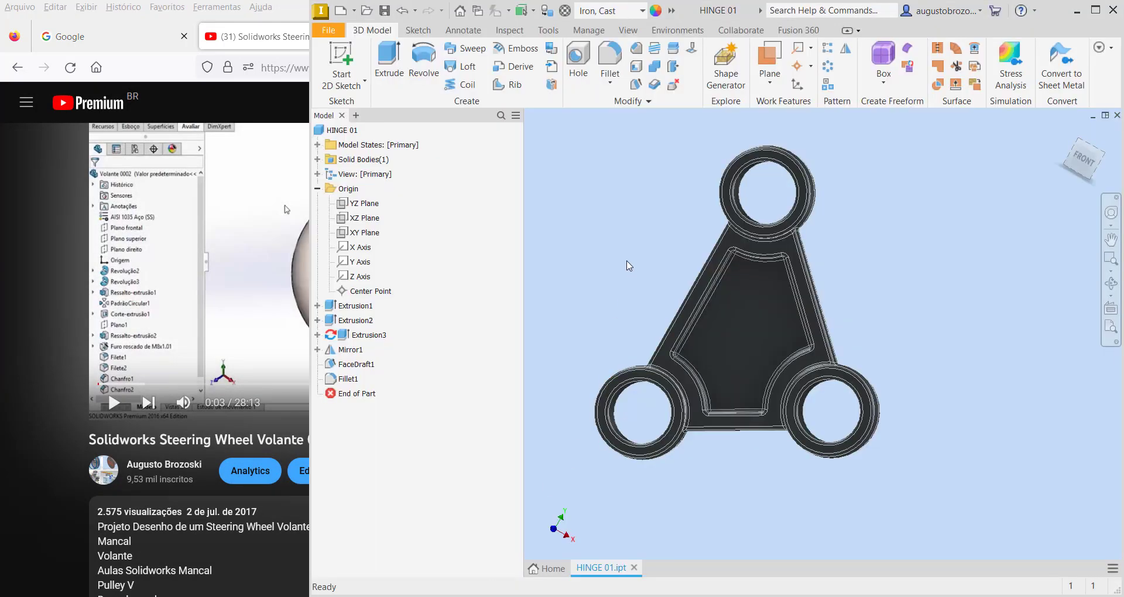